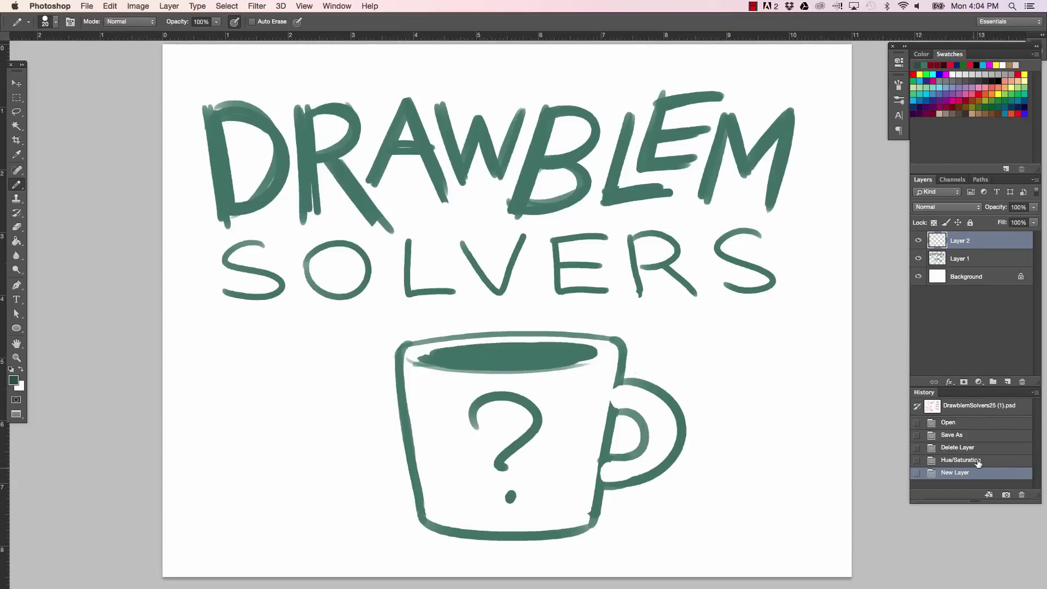
# Hide Layer 1, which holds the DRAWBLEM SOLVERS lettering and mug drawing.
pyautogui.click(918, 259)
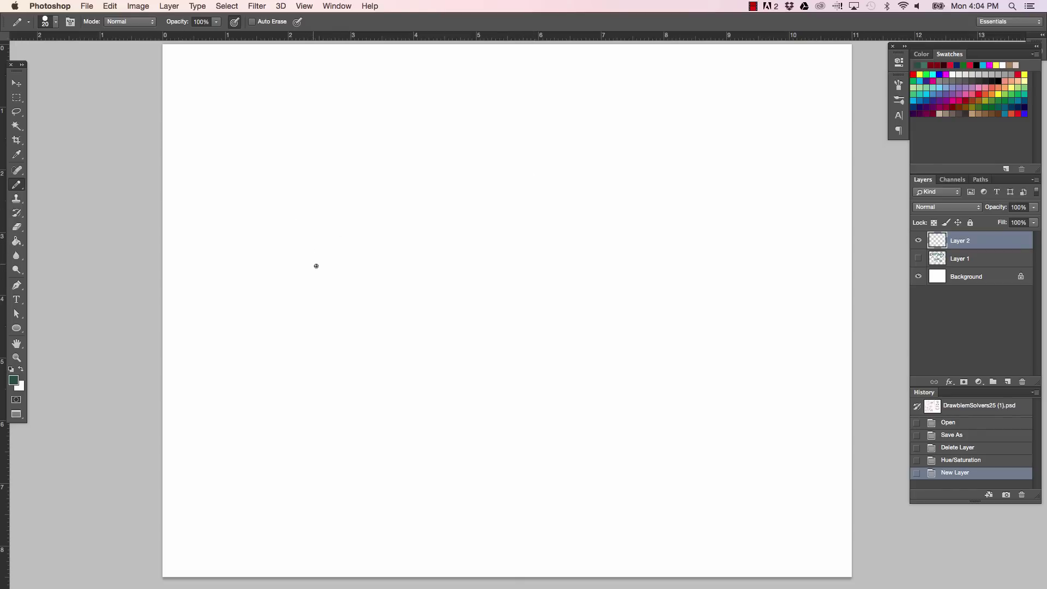
# Sketch the woman's head outline in dark green pencil, erase part of it, and add a hair bun.
pyautogui.moveTo(315, 266); pyautogui.dragTo(358, 197)
pyautogui.moveTo(368, 267); pyautogui.dragTo(384, 245)
pyautogui.moveTo(357, 195)
pyautogui.mouseDown()
pyautogui.moveTo(384, 234)
pyautogui.moveTo(379, 254)
pyautogui.moveTo(330, 276)
pyautogui.moveTo(337, 283)
pyautogui.moveTo(382, 255)
pyautogui.moveTo(384, 223)
pyautogui.moveTo(373, 214)
pyautogui.moveTo(387, 232)
pyautogui.mouseUp()
pyautogui.press('e')
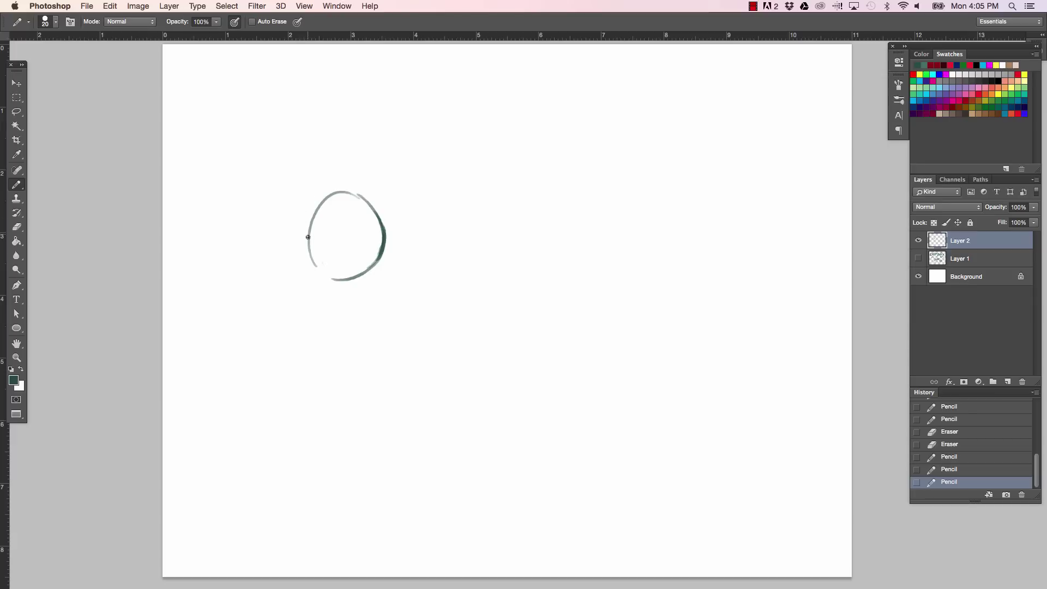
pyautogui.moveTo(308, 236)
pyautogui.mouseDown()
pyautogui.moveTo(311, 184)
pyautogui.moveTo(339, 176)
pyautogui.moveTo(362, 202)
pyautogui.mouseUp()
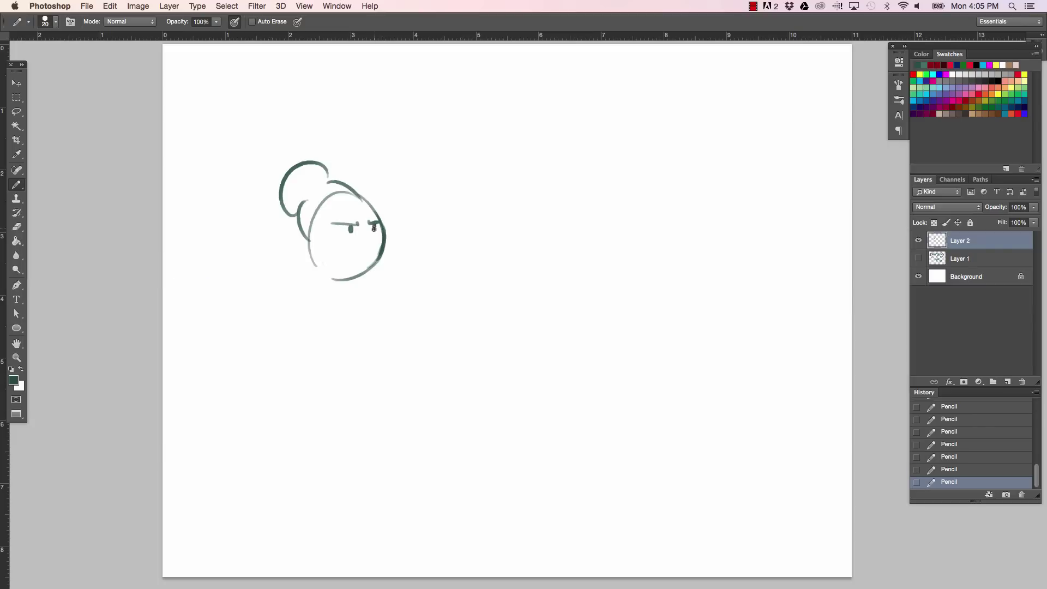
# Draw her frowning mouth, shade the hairline and hair, and add a hoop earring.
pyautogui.moveTo(351, 251)
pyautogui.mouseDown()
pyautogui.moveTo(373, 245)
pyautogui.moveTo(358, 245)
pyautogui.mouseUp()
pyautogui.moveTo(319, 216)
pyautogui.mouseDown()
pyautogui.moveTo(367, 199)
pyautogui.moveTo(327, 214)
pyautogui.moveTo(365, 197)
pyautogui.mouseUp()
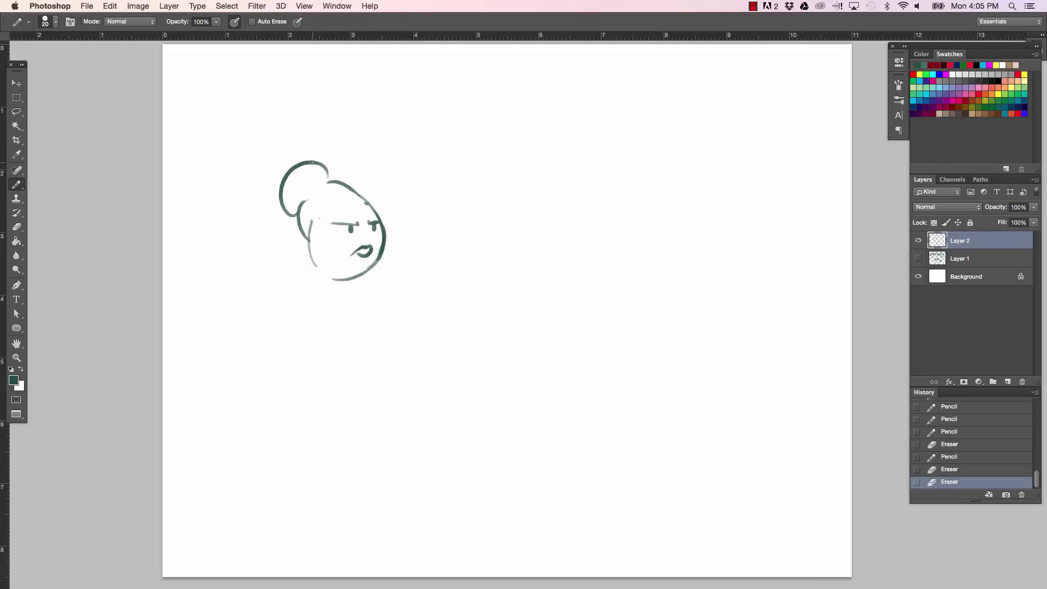
pyautogui.moveTo(310, 224); pyautogui.dragTo(371, 198)
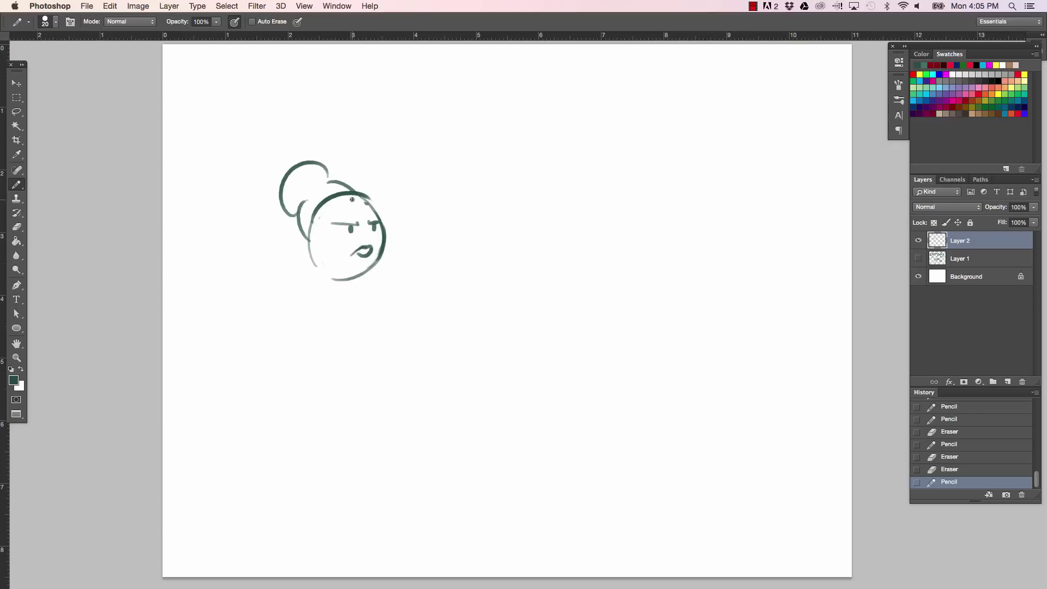
pyautogui.moveTo(315, 219); pyautogui.dragTo(364, 207)
pyautogui.moveTo(366, 198); pyautogui.dragTo(364, 207)
pyautogui.moveTo(308, 232)
pyautogui.mouseDown()
pyautogui.moveTo(306, 203)
pyautogui.moveTo(323, 189)
pyautogui.moveTo(361, 200)
pyautogui.moveTo(339, 182)
pyautogui.moveTo(363, 201)
pyautogui.moveTo(329, 180)
pyautogui.moveTo(285, 206)
pyautogui.moveTo(284, 183)
pyautogui.moveTo(309, 197)
pyautogui.moveTo(295, 171)
pyautogui.moveTo(320, 172)
pyautogui.mouseUp()
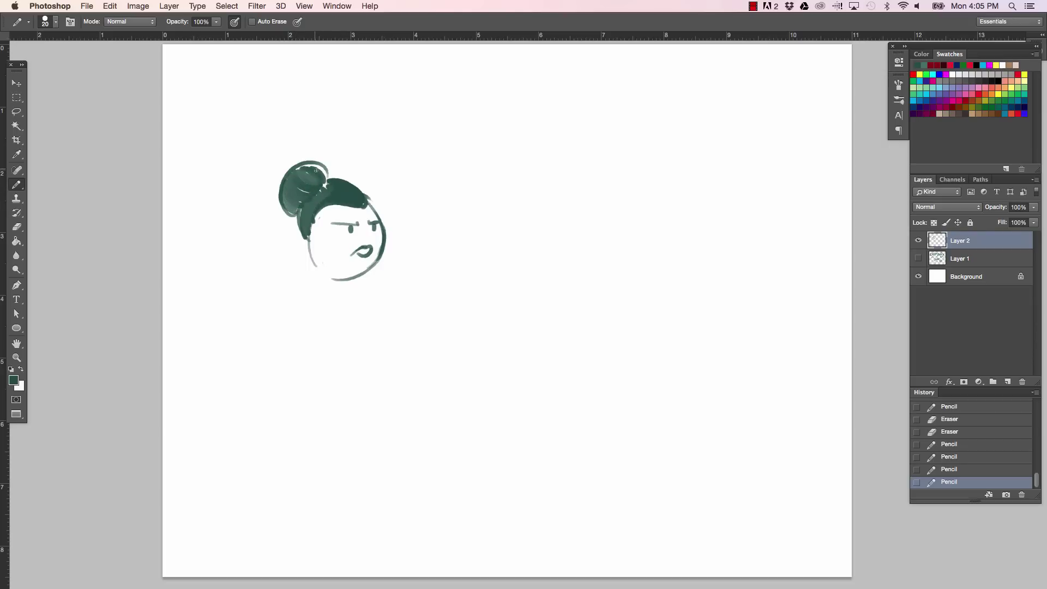
pyautogui.moveTo(310, 236); pyautogui.dragTo(313, 251)
pyautogui.moveTo(314, 258); pyautogui.dragTo(373, 226)
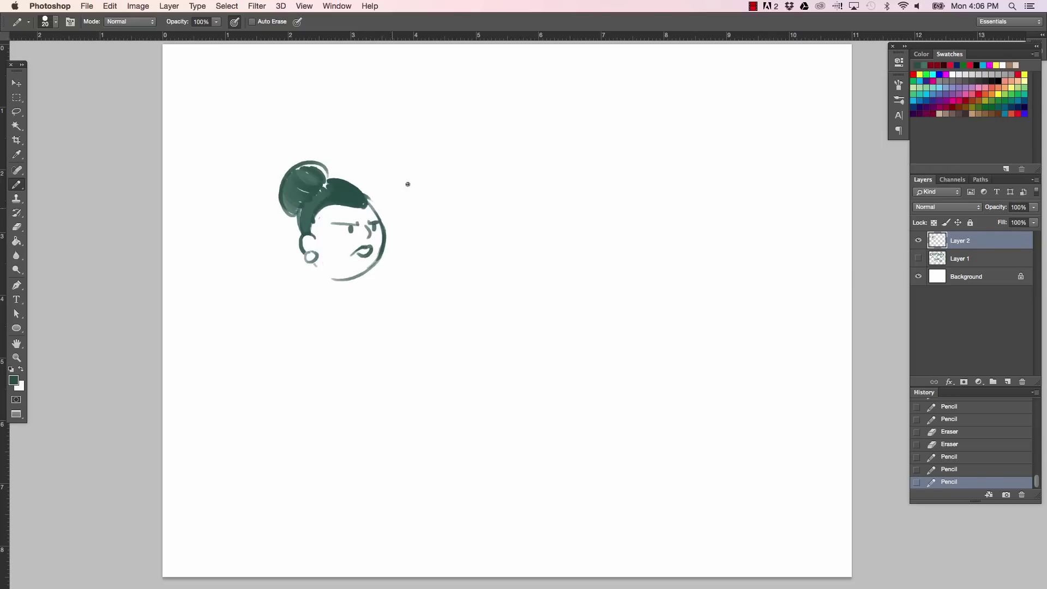
# Draw the woman's shoulders, body, collar lines and folded arm.
pyautogui.moveTo(314, 264)
pyautogui.mouseDown()
pyautogui.moveTo(286, 291)
pyautogui.moveTo(295, 303)
pyautogui.moveTo(255, 311)
pyautogui.mouseUp()
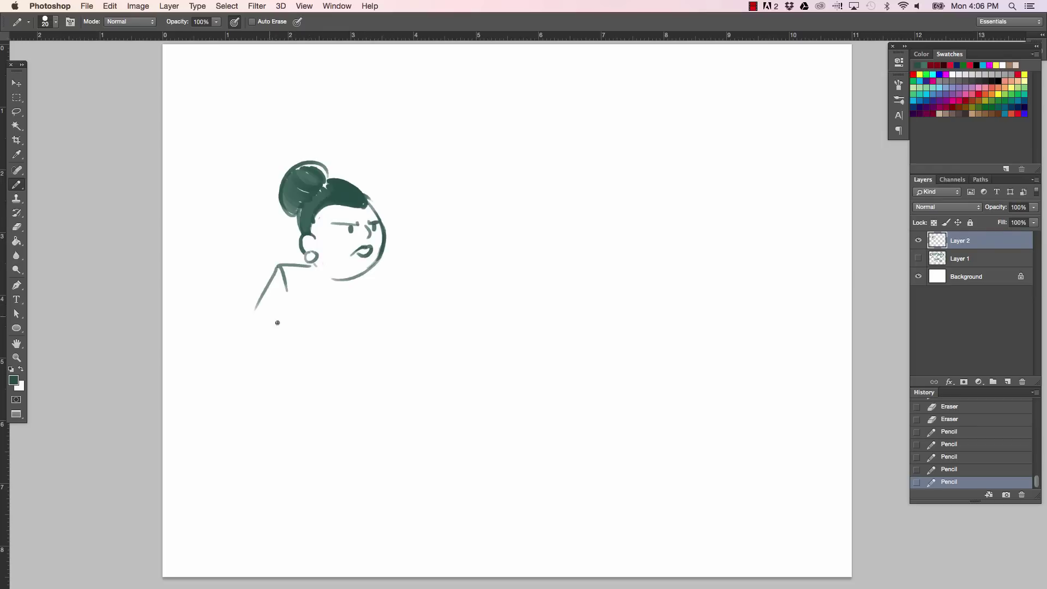
pyautogui.moveTo(314, 340); pyautogui.dragTo(367, 335)
pyautogui.moveTo(302, 313)
pyautogui.mouseDown()
pyautogui.moveTo(355, 311)
pyautogui.moveTo(360, 330)
pyautogui.moveTo(361, 311)
pyautogui.moveTo(378, 310)
pyautogui.moveTo(368, 331)
pyautogui.moveTo(381, 323)
pyautogui.moveTo(381, 298)
pyautogui.moveTo(400, 323)
pyautogui.mouseUp()
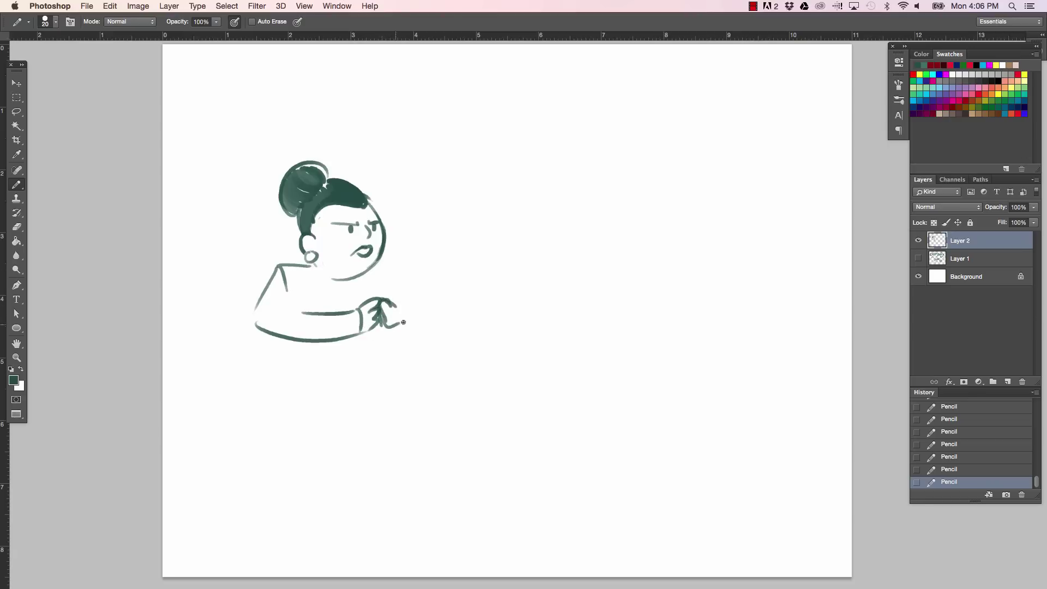
pyautogui.moveTo(383, 257); pyautogui.dragTo(405, 272)
pyautogui.moveTo(299, 269); pyautogui.dragTo(332, 315)
pyautogui.moveTo(317, 272); pyautogui.dragTo(351, 305)
pyautogui.moveTo(372, 272)
pyautogui.mouseDown()
pyautogui.moveTo(355, 310)
pyautogui.moveTo(356, 285)
pyautogui.moveTo(416, 294)
pyautogui.moveTo(404, 326)
pyautogui.mouseUp()
pyautogui.moveTo(402, 265)
pyautogui.mouseDown()
pyautogui.moveTo(432, 306)
pyautogui.moveTo(392, 302)
pyautogui.moveTo(427, 301)
pyautogui.moveTo(388, 299)
pyautogui.mouseUp()
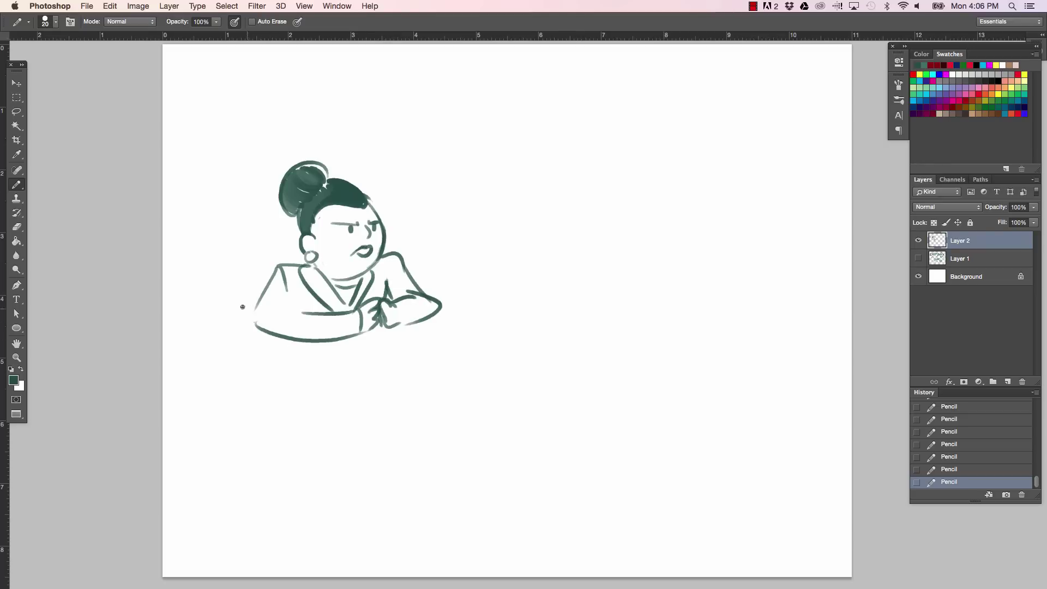
# Draw the chair back, the desk's corners and front edge, and a round head right of the desk.
pyautogui.moveTo(243, 308); pyautogui.dragTo(289, 240)
pyautogui.moveTo(297, 392)
pyautogui.mouseDown()
pyautogui.moveTo(191, 343)
pyautogui.moveTo(256, 323)
pyautogui.mouseUp()
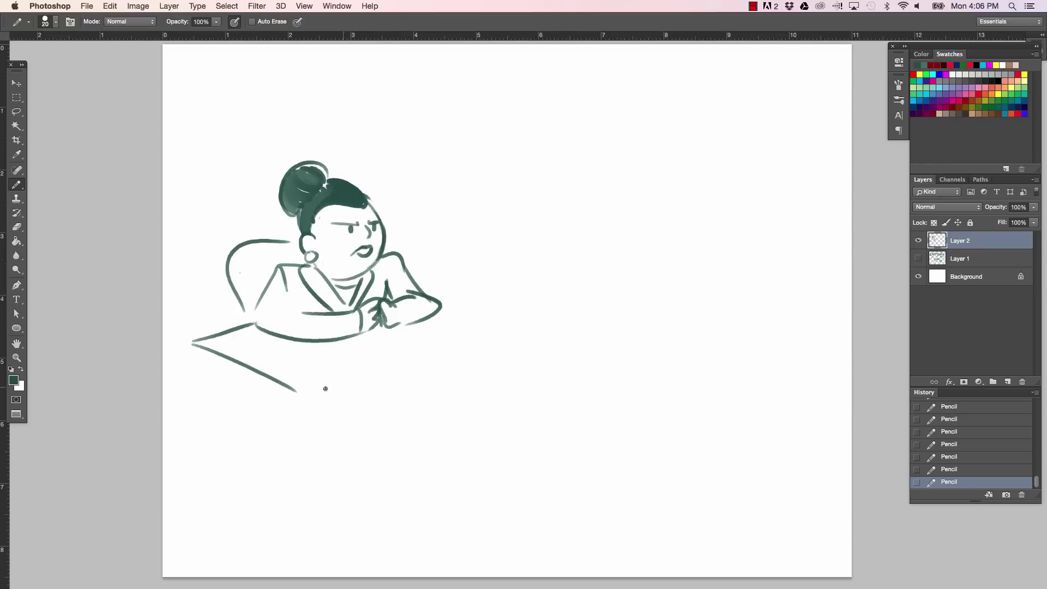
pyautogui.moveTo(299, 392); pyautogui.dragTo(517, 329)
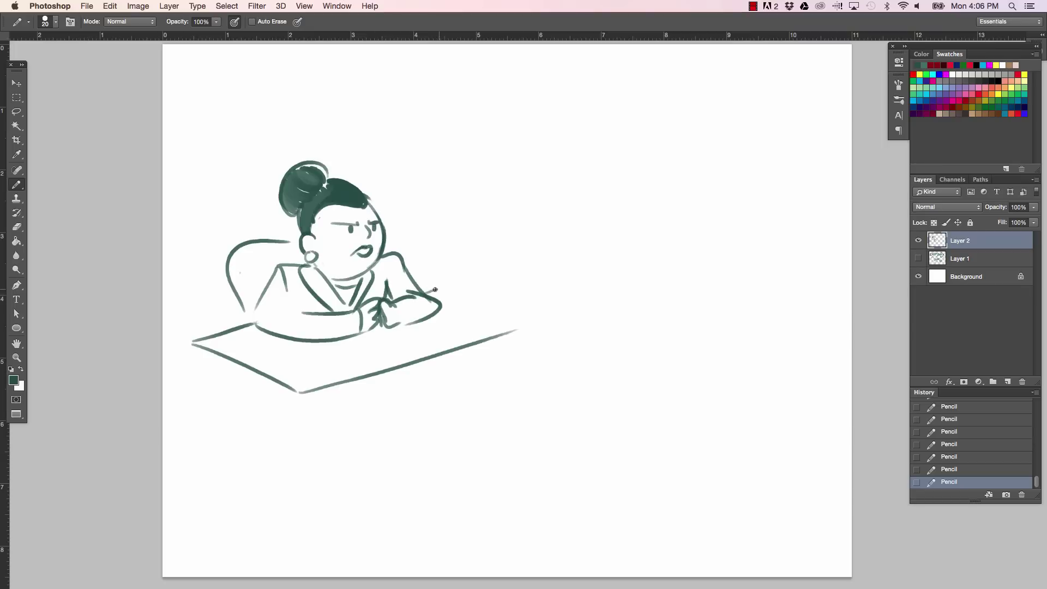
pyautogui.moveTo(435, 289)
pyautogui.mouseDown()
pyautogui.moveTo(452, 280)
pyautogui.moveTo(553, 321)
pyautogui.moveTo(539, 322)
pyautogui.moveTo(551, 338)
pyautogui.moveTo(543, 343)
pyautogui.mouseUp()
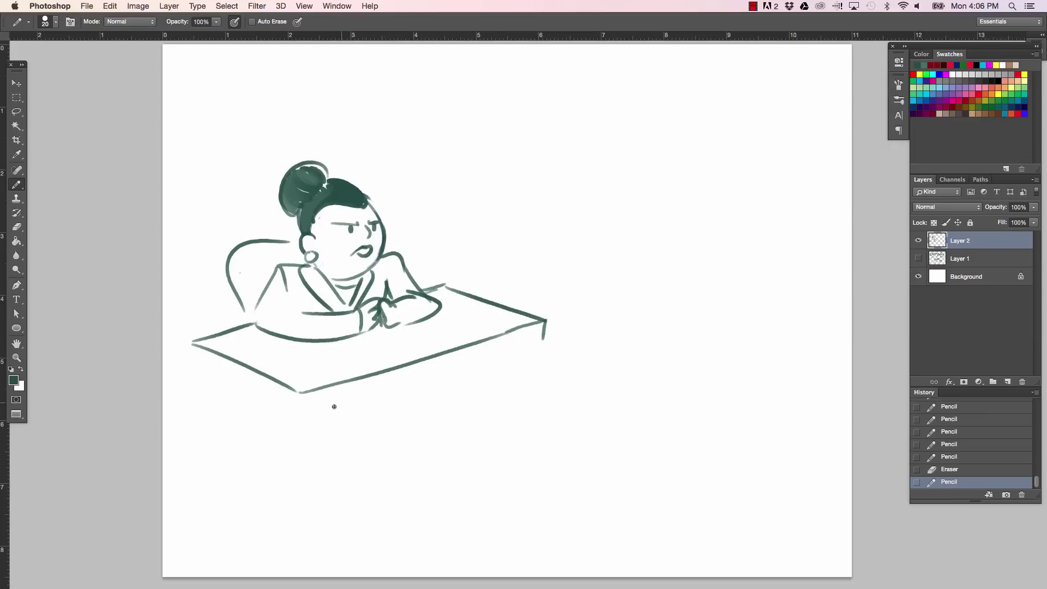
pyautogui.moveTo(330, 412); pyautogui.dragTo(548, 344)
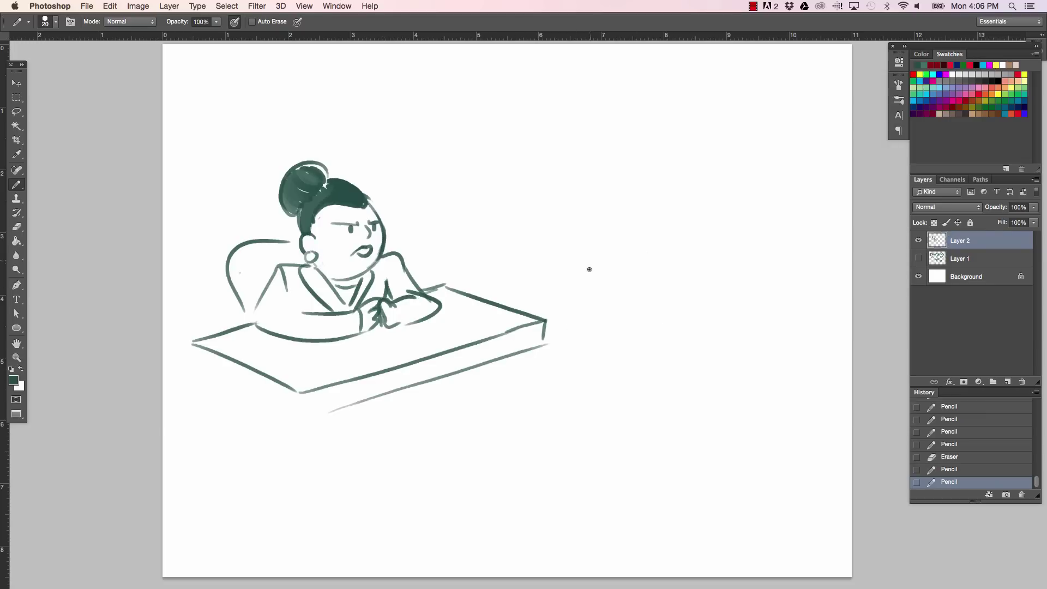
pyautogui.moveTo(617, 269); pyautogui.dragTo(572, 336)
pyautogui.moveTo(643, 297); pyautogui.dragTo(603, 347)
pyautogui.moveTo(617, 271)
pyautogui.mouseDown()
pyautogui.moveTo(630, 330)
pyautogui.moveTo(592, 326)
pyautogui.mouseUp()
# Give the round head hair and a smile, erase its inner lines, and draw the chin line.
pyautogui.moveTo(557, 254)
pyautogui.mouseDown()
pyautogui.moveTo(592, 305)
pyautogui.moveTo(649, 336)
pyautogui.mouseUp()
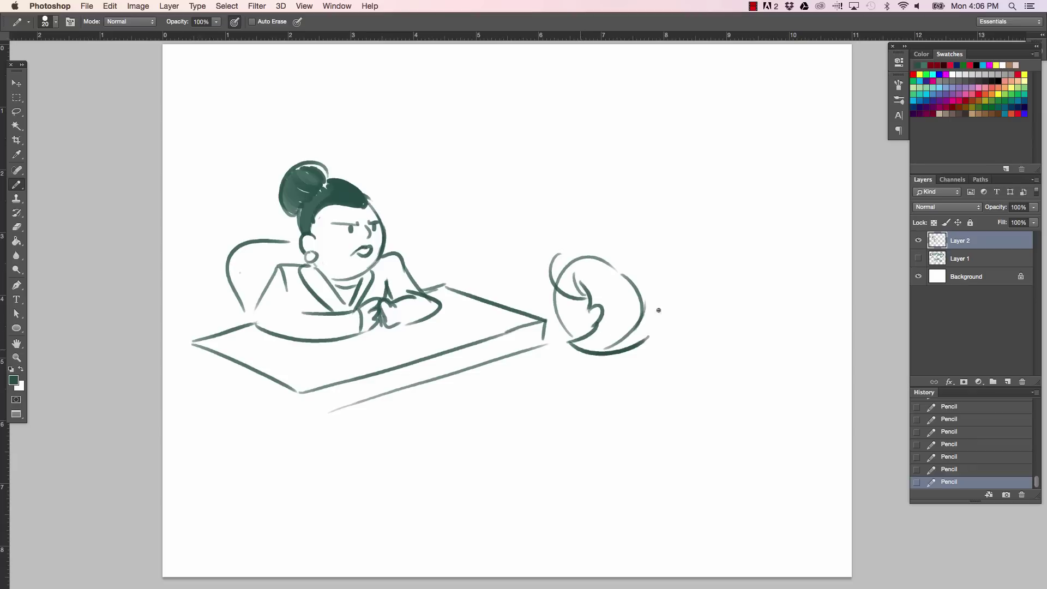
pyautogui.moveTo(552, 261)
pyautogui.mouseDown()
pyautogui.moveTo(607, 243)
pyautogui.moveTo(643, 269)
pyautogui.moveTo(649, 341)
pyautogui.mouseUp()
pyautogui.moveTo(566, 314); pyautogui.dragTo(577, 329)
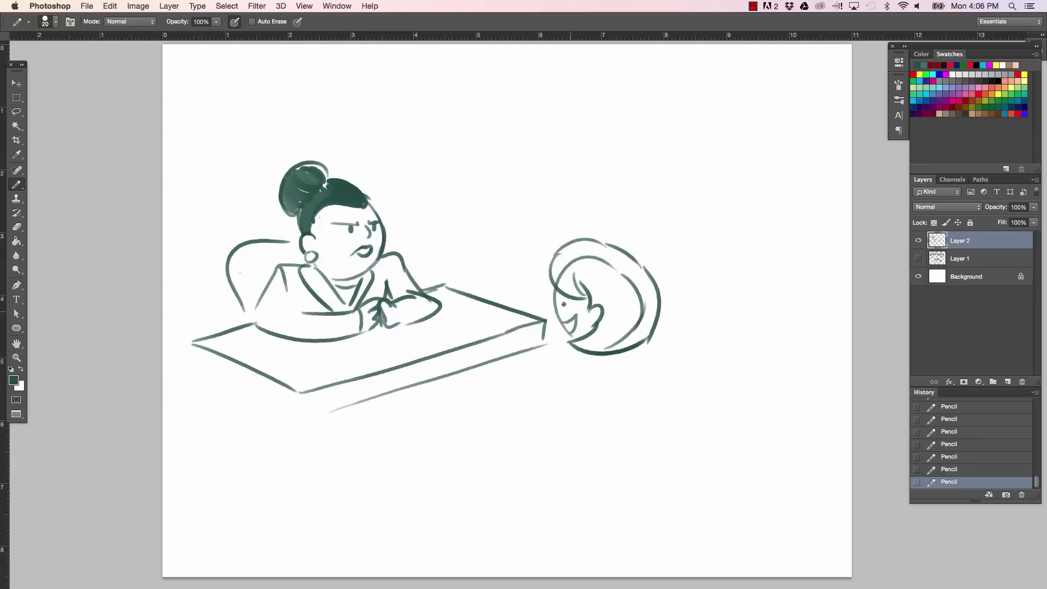
pyautogui.moveTo(556, 278)
pyautogui.mouseDown()
pyautogui.moveTo(589, 264)
pyautogui.moveTo(620, 282)
pyautogui.moveTo(618, 328)
pyautogui.mouseUp()
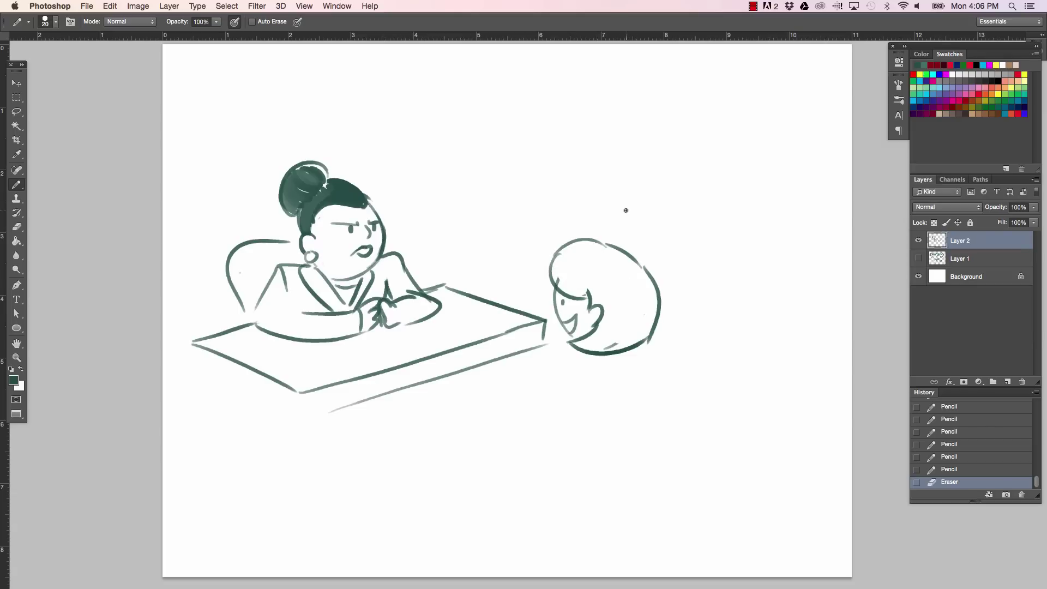
pyautogui.moveTo(557, 370); pyautogui.dragTo(582, 348)
# Draw the second figure's arm and hand reaching across the desk with a paper.
pyautogui.moveTo(502, 348)
pyautogui.mouseDown()
pyautogui.moveTo(540, 394)
pyautogui.moveTo(569, 375)
pyautogui.moveTo(572, 344)
pyautogui.moveTo(551, 377)
pyautogui.moveTo(574, 349)
pyautogui.mouseUp()
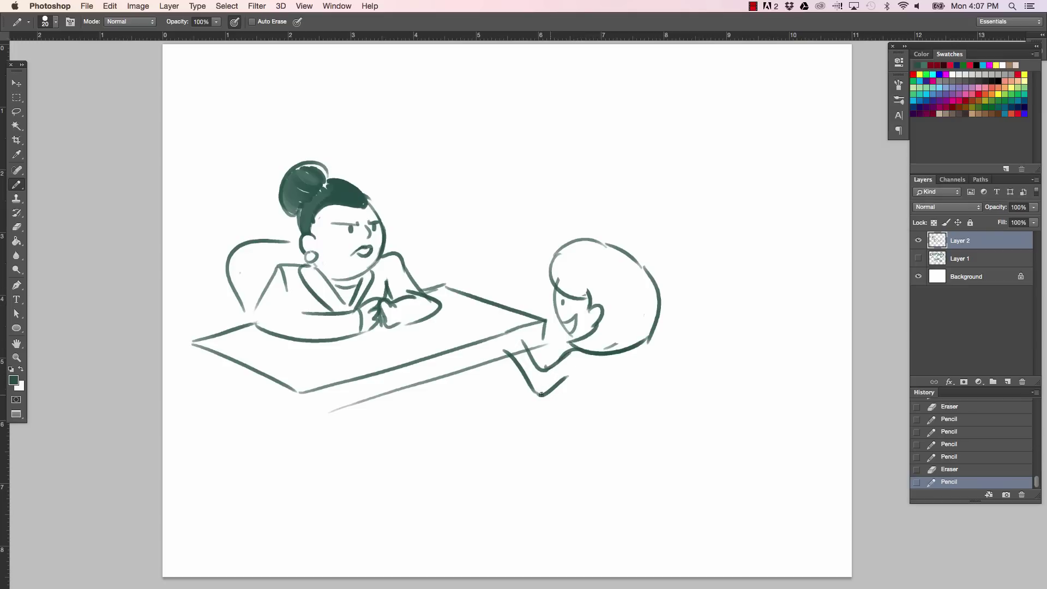
pyautogui.moveTo(542, 393)
pyautogui.mouseDown()
pyautogui.moveTo(572, 375)
pyautogui.moveTo(563, 409)
pyautogui.moveTo(675, 358)
pyautogui.moveTo(665, 424)
pyautogui.mouseUp()
pyautogui.moveTo(492, 330)
pyautogui.mouseDown()
pyautogui.moveTo(527, 351)
pyautogui.moveTo(476, 322)
pyautogui.moveTo(481, 333)
pyautogui.moveTo(438, 324)
pyautogui.moveTo(473, 285)
pyautogui.moveTo(503, 315)
pyautogui.moveTo(467, 297)
pyautogui.moveTo(497, 316)
pyautogui.moveTo(531, 374)
pyautogui.mouseUp()
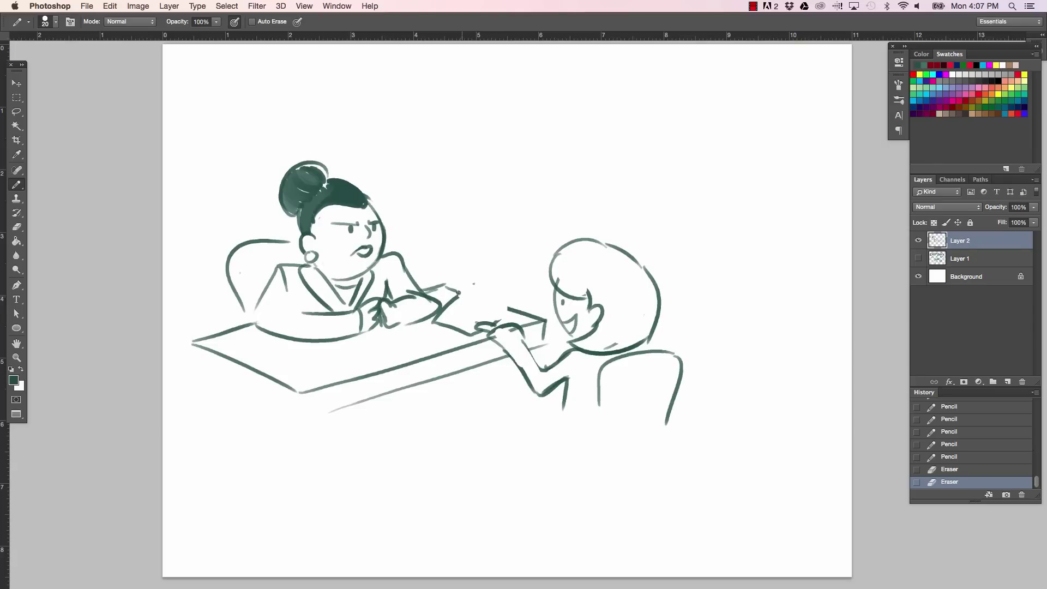
pyautogui.moveTo(458, 293)
pyautogui.mouseDown()
pyautogui.moveTo(503, 315)
pyautogui.moveTo(537, 365)
pyautogui.moveTo(537, 436)
pyautogui.mouseUp()
# Draw the figure's body, chair seat, back and legs, trim overshoots, and add both feet.
pyautogui.moveTo(419, 487)
pyautogui.mouseDown()
pyautogui.moveTo(561, 429)
pyautogui.moveTo(511, 470)
pyautogui.mouseUp()
pyautogui.moveTo(608, 452); pyautogui.dragTo(537, 448)
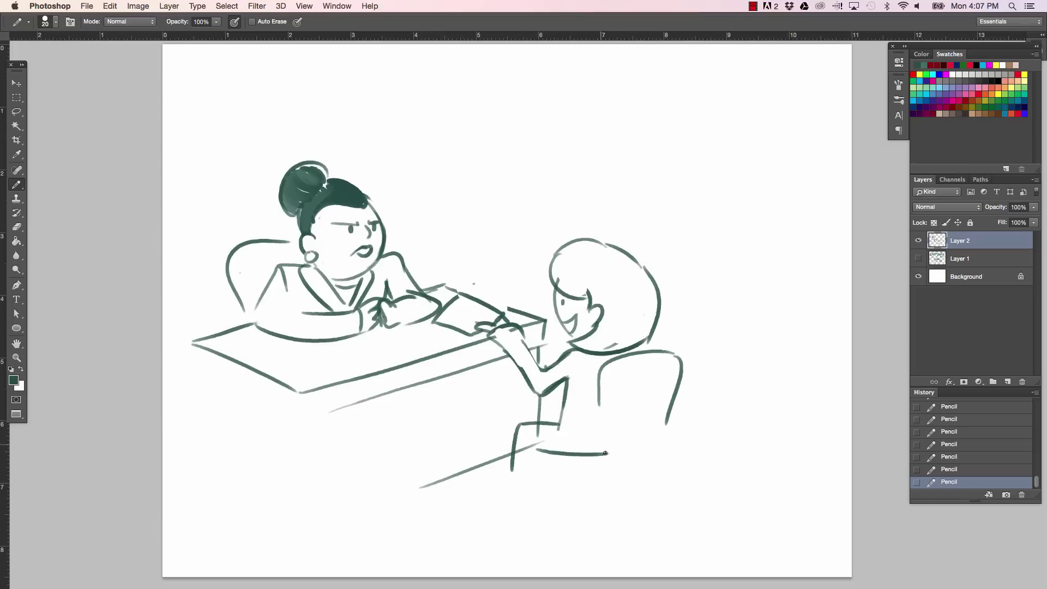
pyautogui.moveTo(600, 402); pyautogui.dragTo(602, 453)
pyautogui.moveTo(537, 450)
pyautogui.mouseDown()
pyautogui.moveTo(535, 493)
pyautogui.moveTo(546, 461)
pyautogui.moveTo(595, 472)
pyautogui.moveTo(670, 459)
pyautogui.moveTo(656, 489)
pyautogui.mouseUp()
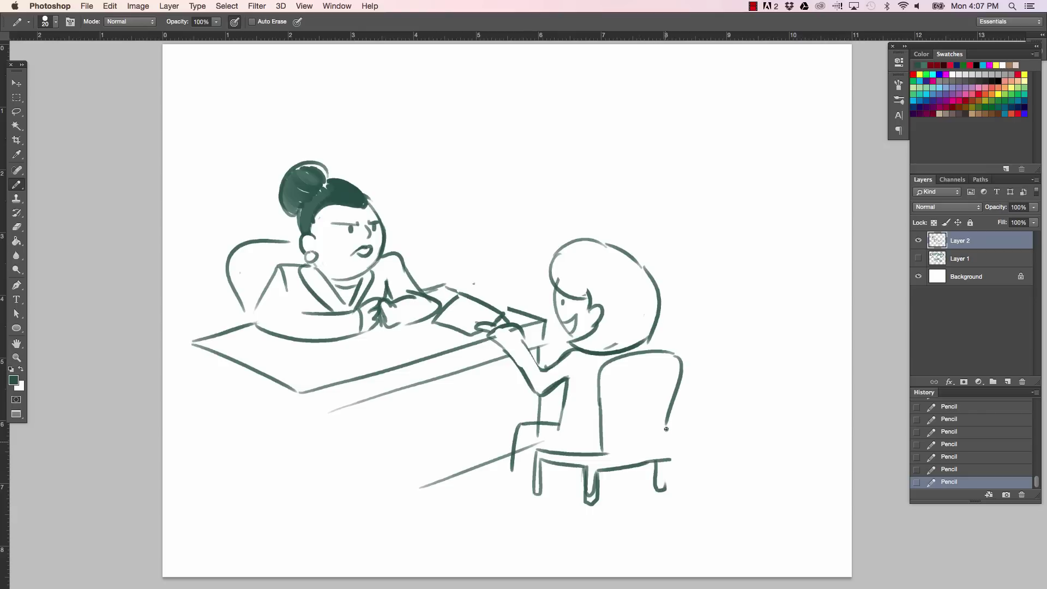
pyautogui.moveTo(665, 423); pyautogui.dragTo(659, 490)
pyautogui.moveTo(668, 454)
pyautogui.mouseDown()
pyautogui.moveTo(672, 474)
pyautogui.moveTo(654, 472)
pyautogui.mouseUp()
pyautogui.moveTo(588, 471); pyautogui.dragTo(591, 500)
pyautogui.moveTo(523, 434); pyautogui.dragTo(554, 438)
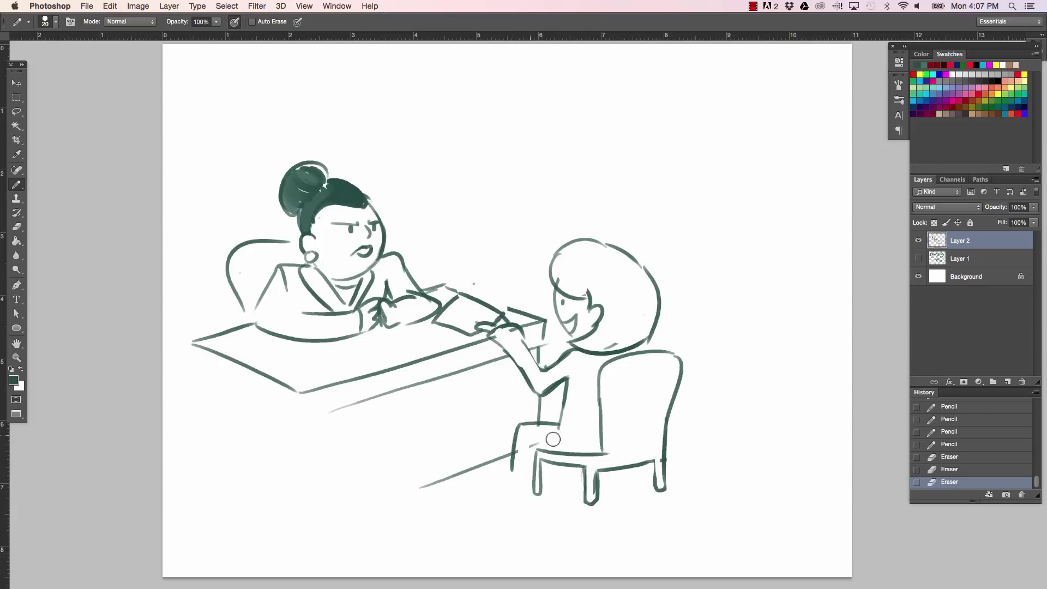
pyautogui.moveTo(512, 471)
pyautogui.mouseDown()
pyautogui.moveTo(506, 483)
pyautogui.moveTo(576, 485)
pyautogui.moveTo(573, 474)
pyautogui.mouseUp()
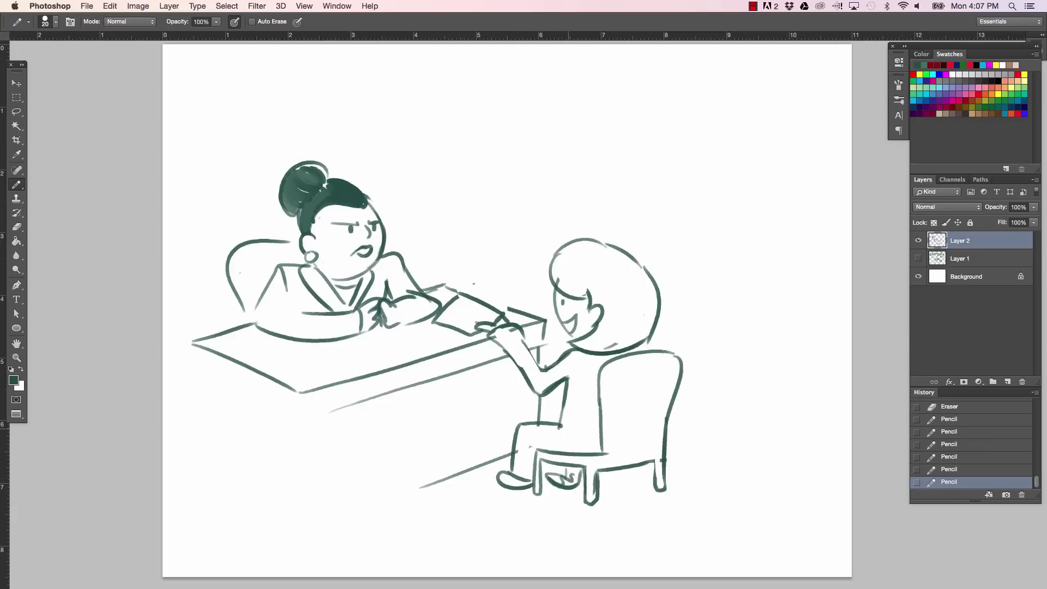
pyautogui.moveTo(557, 425); pyautogui.dragTo(602, 432)
# Draw the desk's front edge, left leg and front panel, redrawing edges and erasing stray dashes.
pyautogui.moveTo(185, 365)
pyautogui.mouseDown()
pyautogui.moveTo(304, 417)
pyautogui.moveTo(348, 404)
pyautogui.mouseUp()
pyautogui.moveTo(193, 343); pyautogui.dragTo(202, 412)
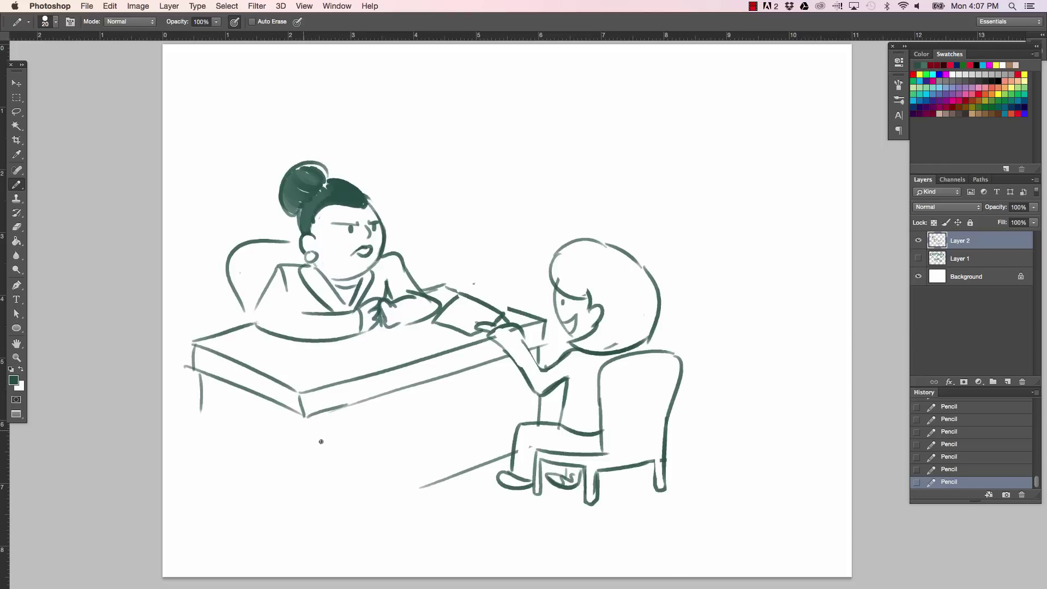
pyautogui.moveTo(305, 418); pyautogui.dragTo(303, 478)
pyautogui.moveTo(206, 423)
pyautogui.mouseDown()
pyautogui.moveTo(307, 491)
pyautogui.moveTo(463, 457)
pyautogui.mouseUp()
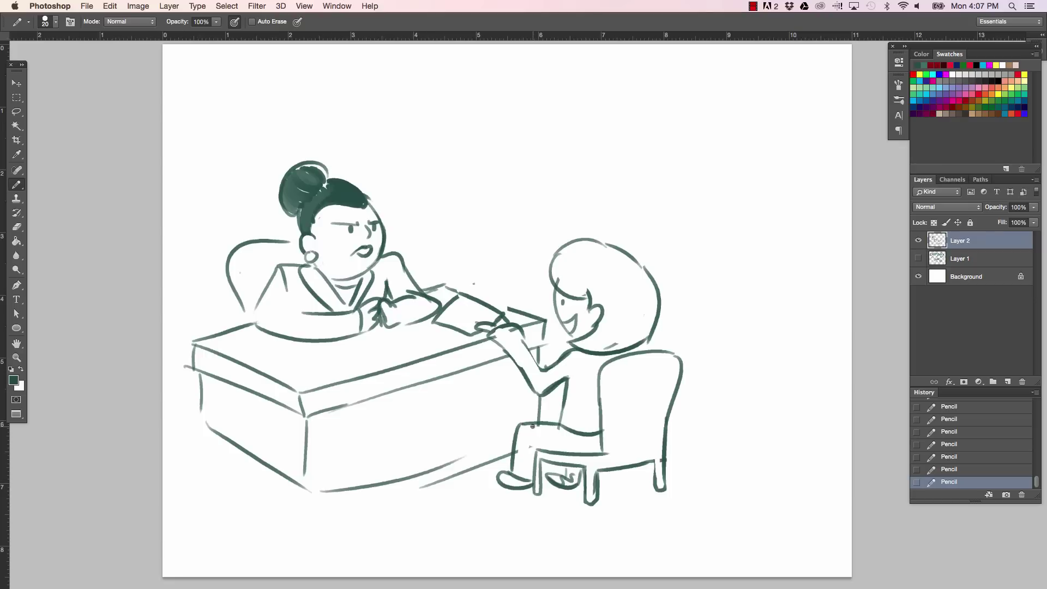
pyautogui.moveTo(402, 477)
pyautogui.mouseDown()
pyautogui.moveTo(330, 505)
pyautogui.moveTo(234, 456)
pyautogui.mouseUp()
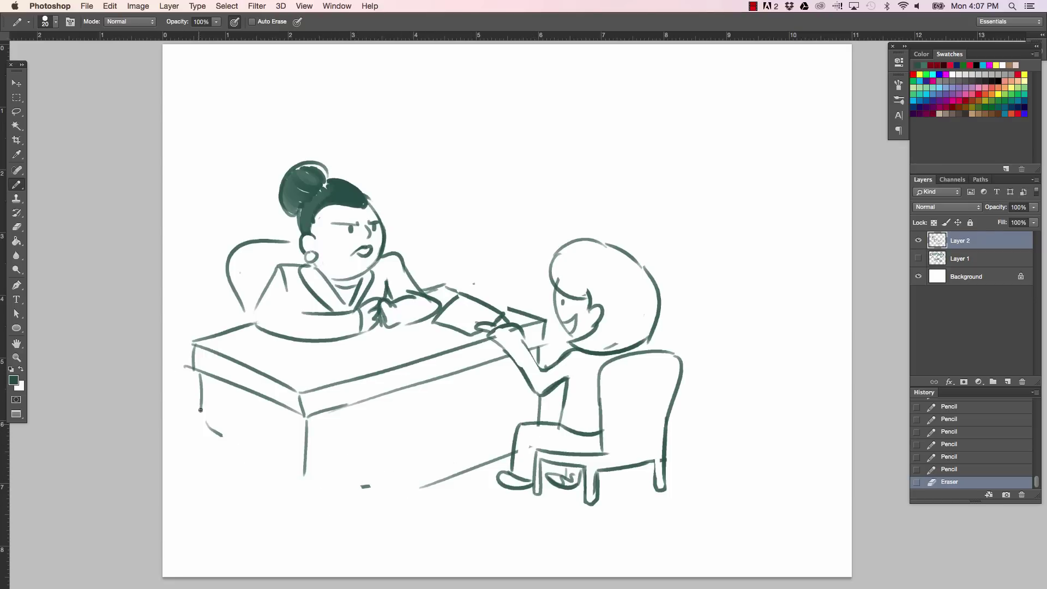
pyautogui.moveTo(200, 387)
pyautogui.mouseDown()
pyautogui.moveTo(199, 453)
pyautogui.moveTo(320, 519)
pyautogui.moveTo(512, 452)
pyautogui.mouseUp()
pyautogui.moveTo(338, 485); pyautogui.dragTo(374, 481)
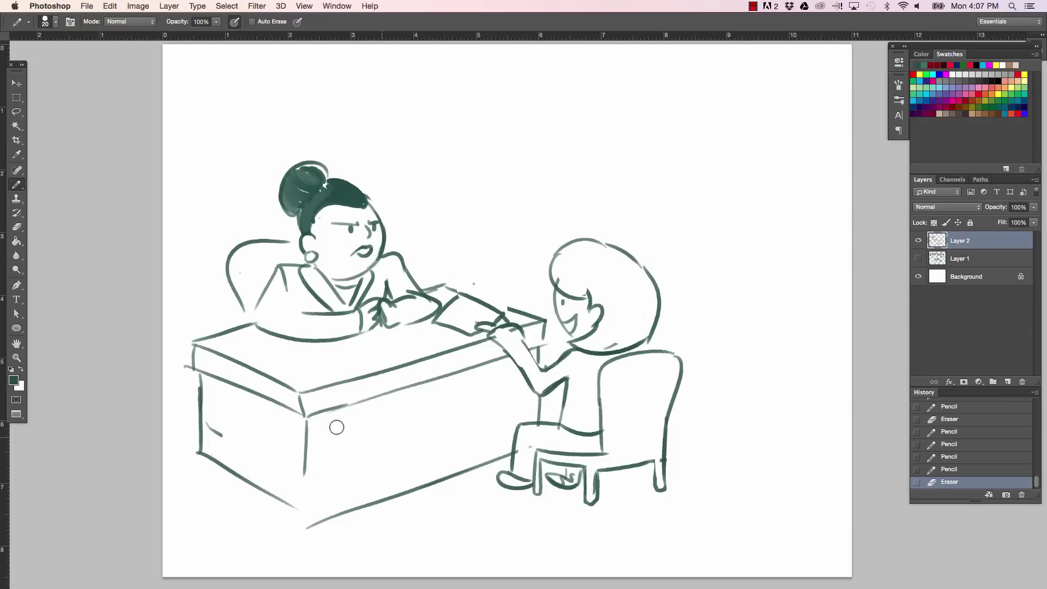
pyautogui.moveTo(218, 427); pyautogui.dragTo(213, 439)
# Free Transform the whole desk sketch down to about 78% and move it up and left.
pyautogui.press('super+t')
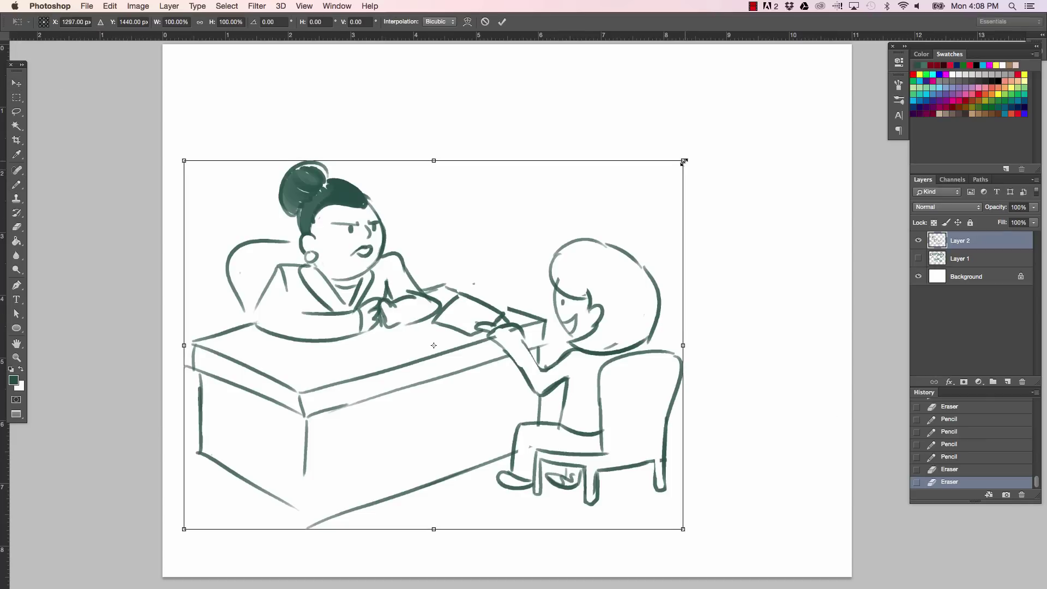
pyautogui.moveTo(682, 161); pyautogui.dragTo(574, 243)
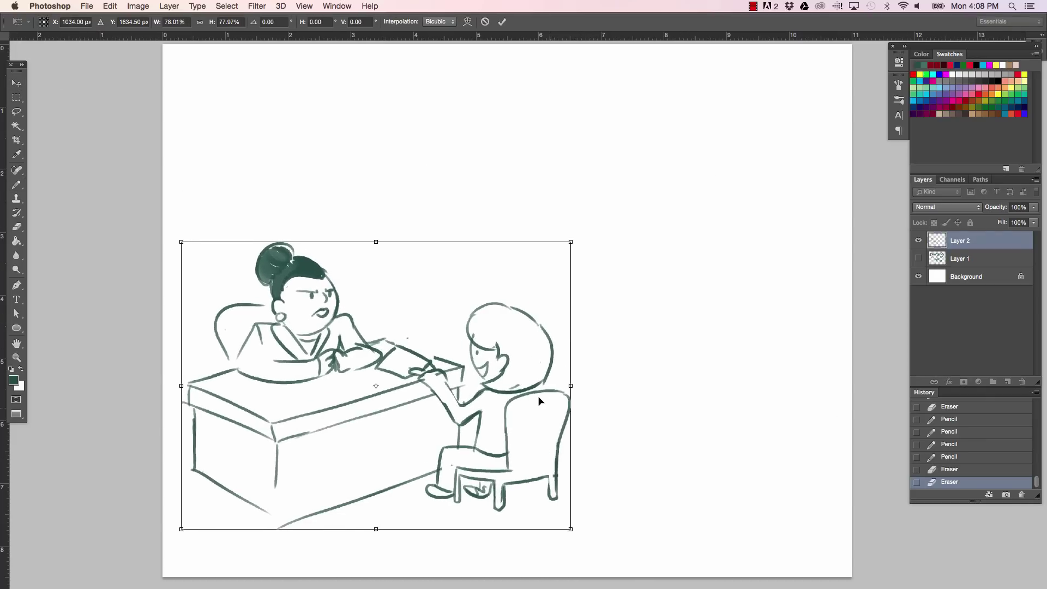
pyautogui.moveTo(540, 400); pyautogui.dragTo(527, 382)
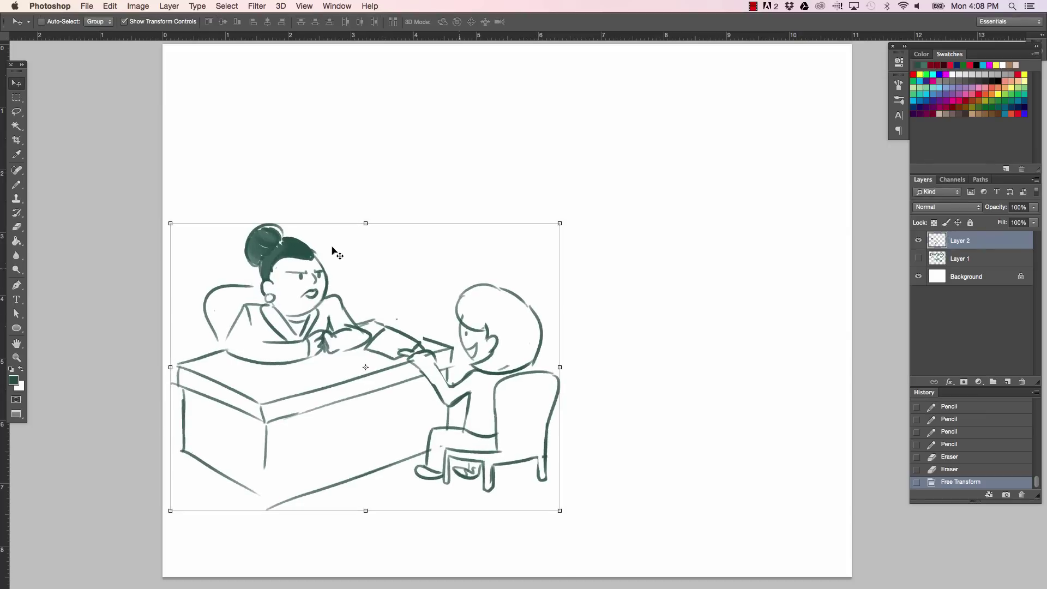
pyautogui.click(17, 184)
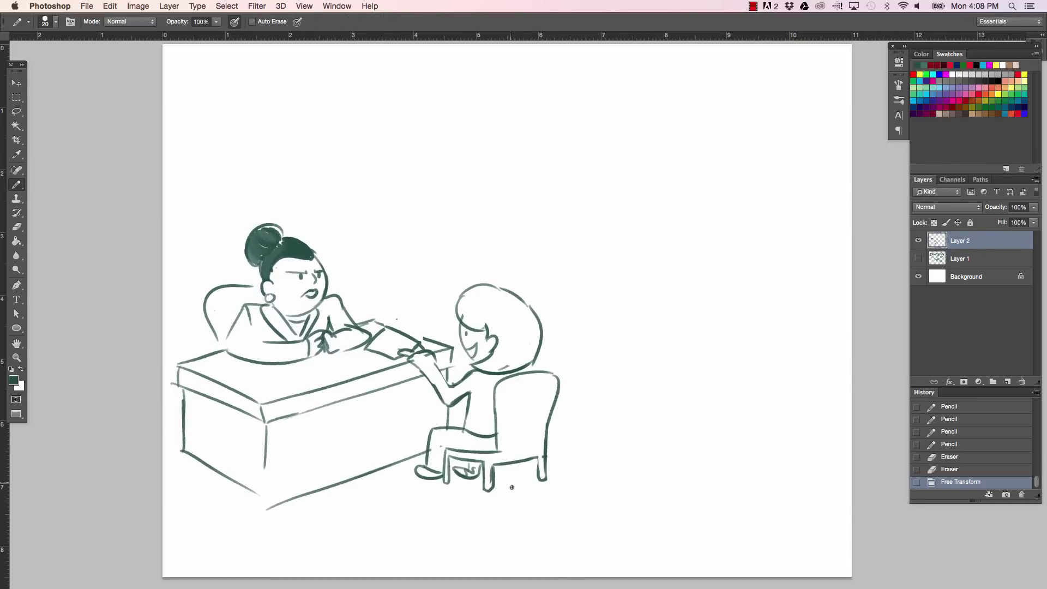
# Scribble lines under the chair and draw odor puffs beside the seated figure's head.
pyautogui.moveTo(502, 477)
pyautogui.mouseDown()
pyautogui.moveTo(532, 476)
pyautogui.moveTo(532, 485)
pyautogui.moveTo(518, 475)
pyautogui.mouseUp()
pyautogui.moveTo(519, 475); pyautogui.dragTo(532, 482)
pyautogui.moveTo(551, 363)
pyautogui.mouseDown()
pyautogui.moveTo(561, 342)
pyautogui.moveTo(587, 352)
pyautogui.mouseUp()
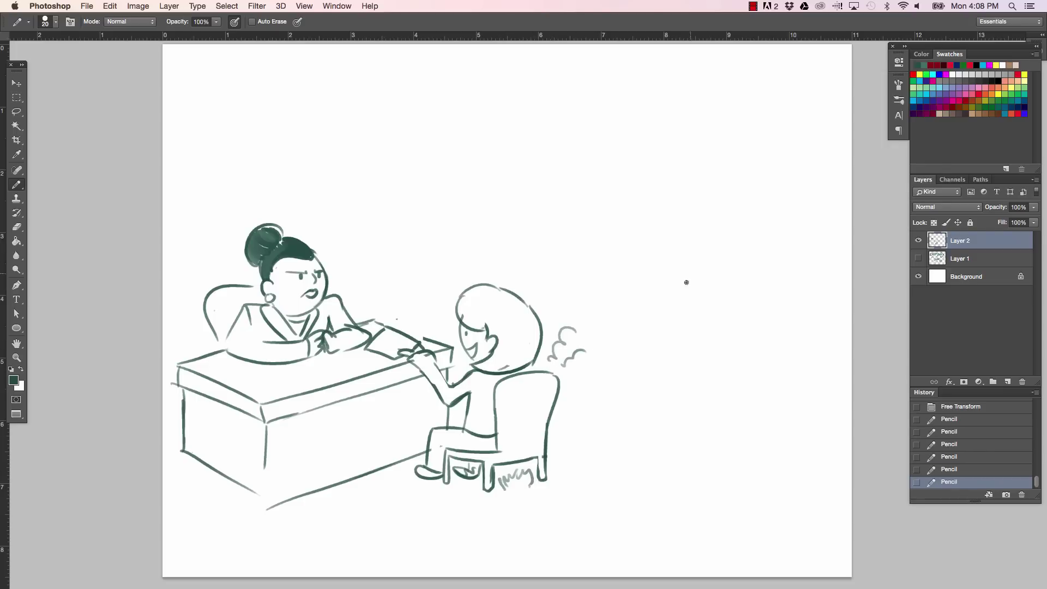
# Sketch a new character's head top and left hair lock on the right of the page.
pyautogui.click(693, 269)
pyautogui.moveTo(723, 274)
pyautogui.mouseDown()
pyautogui.moveTo(699, 210)
pyautogui.moveTo(765, 212)
pyautogui.moveTo(752, 271)
pyautogui.moveTo(781, 262)
pyautogui.moveTo(768, 212)
pyautogui.mouseUp()
pyautogui.moveTo(685, 231)
pyautogui.mouseDown()
pyautogui.moveTo(704, 267)
pyautogui.moveTo(665, 274)
pyautogui.moveTo(688, 197)
pyautogui.moveTo(726, 184)
pyautogui.moveTo(764, 206)
pyautogui.mouseUp()
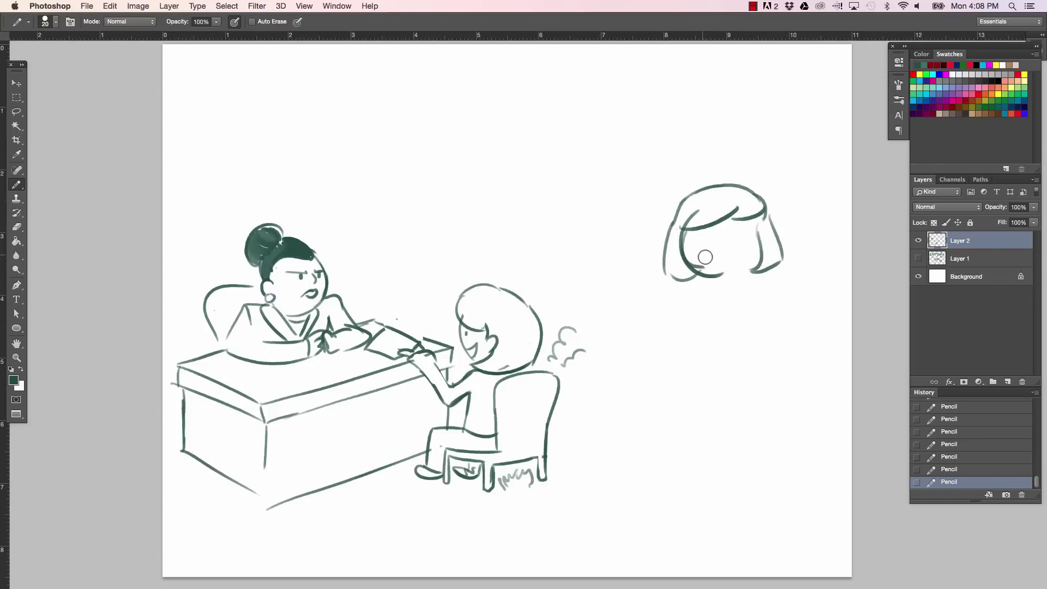
# Erase jaw lines crossing the new character's hair and dot in her eyes.
pyautogui.moveTo(687, 263); pyautogui.dragTo(696, 268)
pyautogui.moveTo(697, 267); pyautogui.dragTo(690, 261)
pyautogui.moveTo(768, 242)
pyautogui.mouseDown()
pyautogui.moveTo(714, 260)
pyautogui.moveTo(745, 254)
pyautogui.moveTo(765, 264)
pyautogui.mouseUp()
pyautogui.click(710, 235)
pyautogui.click(740, 235)
# Draw the figure's body, hands holding pens, and right shoulder and sleeve.
pyautogui.moveTo(688, 282)
pyautogui.mouseDown()
pyautogui.moveTo(699, 333)
pyautogui.moveTo(700, 319)
pyautogui.moveTo(713, 322)
pyautogui.moveTo(716, 289)
pyautogui.moveTo(723, 314)
pyautogui.moveTo(726, 270)
pyautogui.mouseUp()
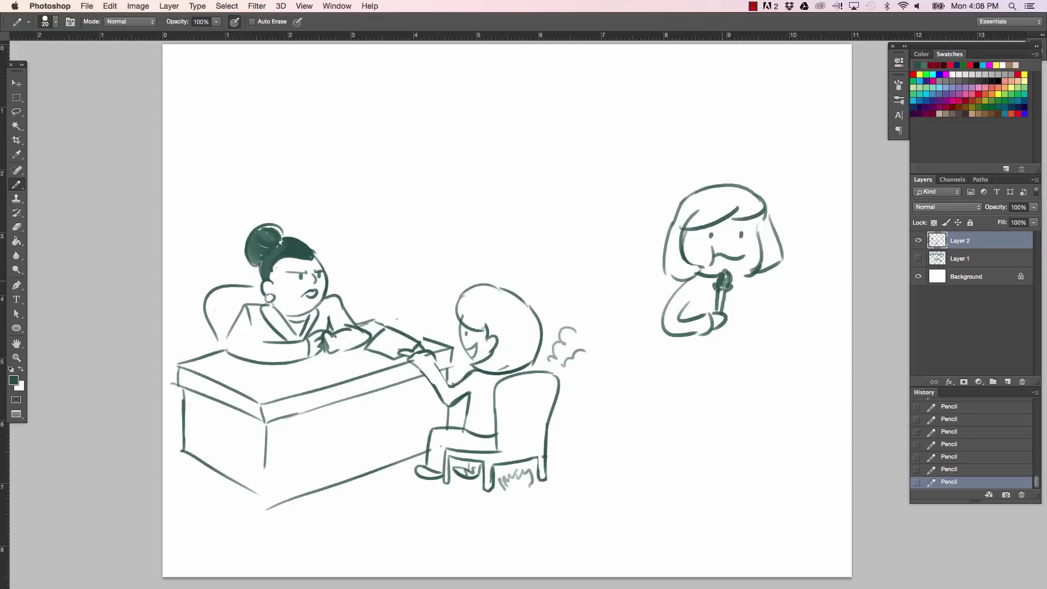
pyautogui.moveTo(725, 314)
pyautogui.mouseDown()
pyautogui.moveTo(734, 280)
pyautogui.moveTo(747, 279)
pyautogui.moveTo(740, 295)
pyautogui.mouseUp()
pyautogui.moveTo(754, 331)
pyautogui.mouseDown()
pyautogui.moveTo(750, 309)
pyautogui.moveTo(764, 279)
pyautogui.moveTo(758, 319)
pyautogui.moveTo(766, 328)
pyautogui.moveTo(789, 325)
pyautogui.mouseUp()
pyautogui.moveTo(764, 285); pyautogui.dragTo(789, 321)
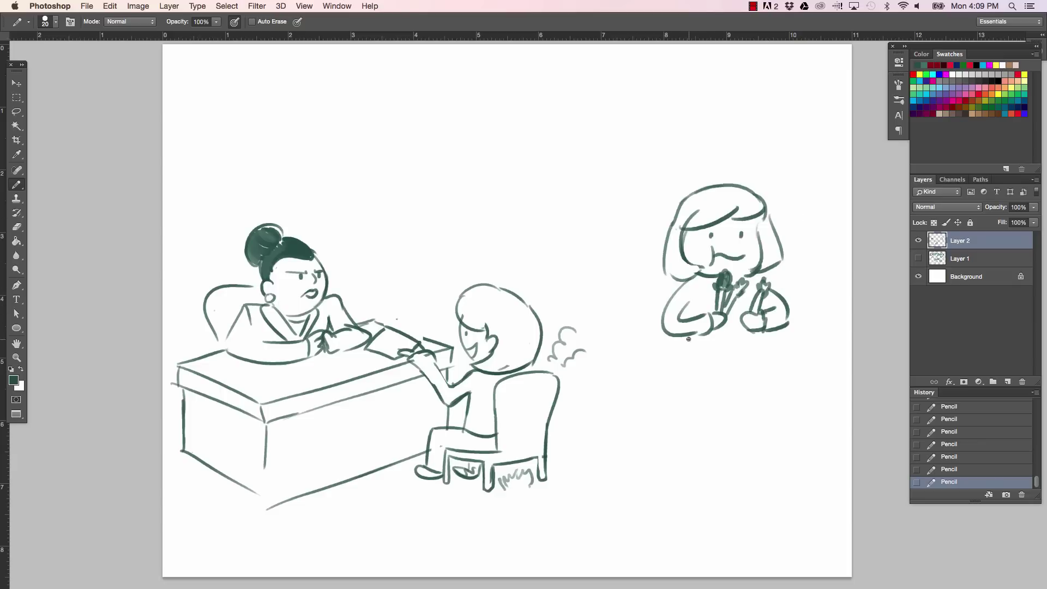
# Draw both torso sides, close the torso bottom, and add the legs and a foot.
pyautogui.moveTo(681, 315); pyautogui.dragTo(694, 298)
pyautogui.moveTo(691, 335); pyautogui.dragTo(688, 366)
pyautogui.moveTo(691, 297); pyautogui.dragTo(690, 311)
pyautogui.moveTo(759, 327); pyautogui.dragTo(757, 362)
pyautogui.moveTo(689, 362); pyautogui.dragTo(762, 362)
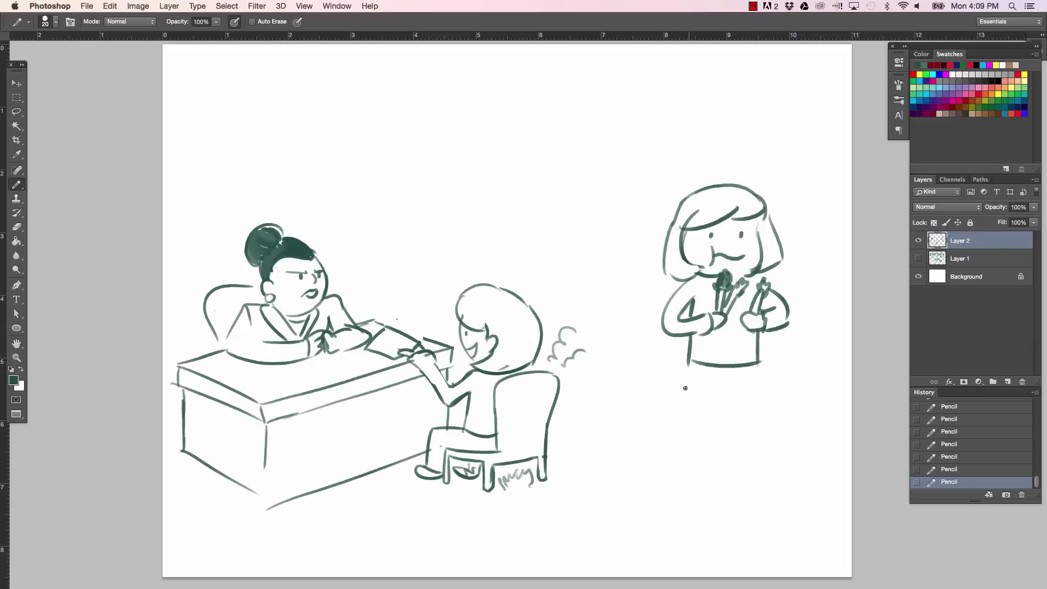
pyautogui.moveTo(690, 363)
pyautogui.mouseDown()
pyautogui.moveTo(674, 430)
pyautogui.moveTo(716, 385)
pyautogui.moveTo(743, 384)
pyautogui.moveTo(762, 457)
pyautogui.mouseUp()
pyautogui.moveTo(743, 385); pyautogui.dragTo(749, 451)
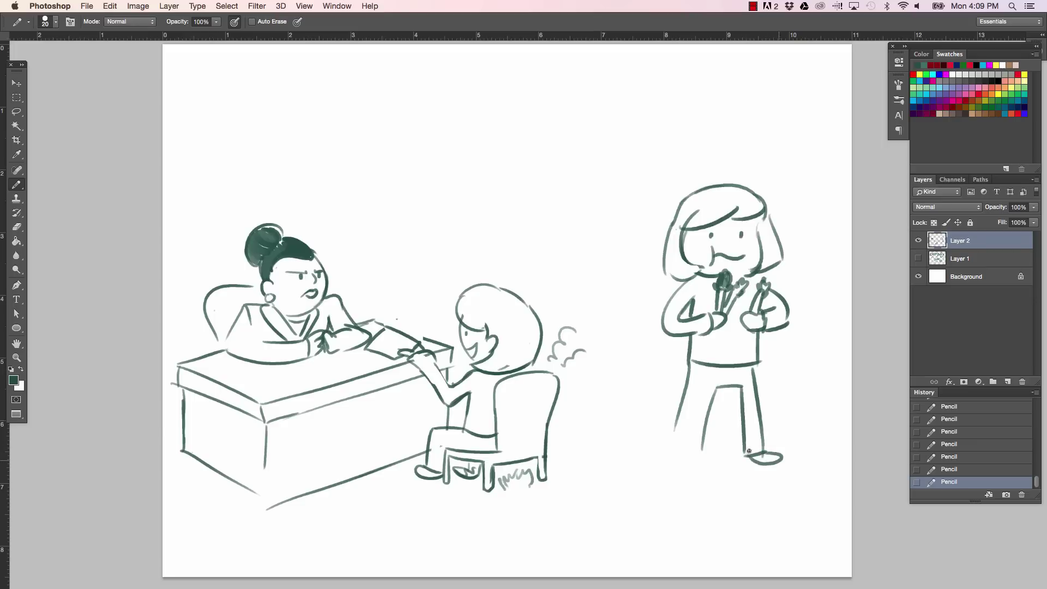
pyautogui.moveTo(676, 421)
pyautogui.mouseDown()
pyautogui.moveTo(673, 454)
pyautogui.moveTo(704, 447)
pyautogui.mouseUp()
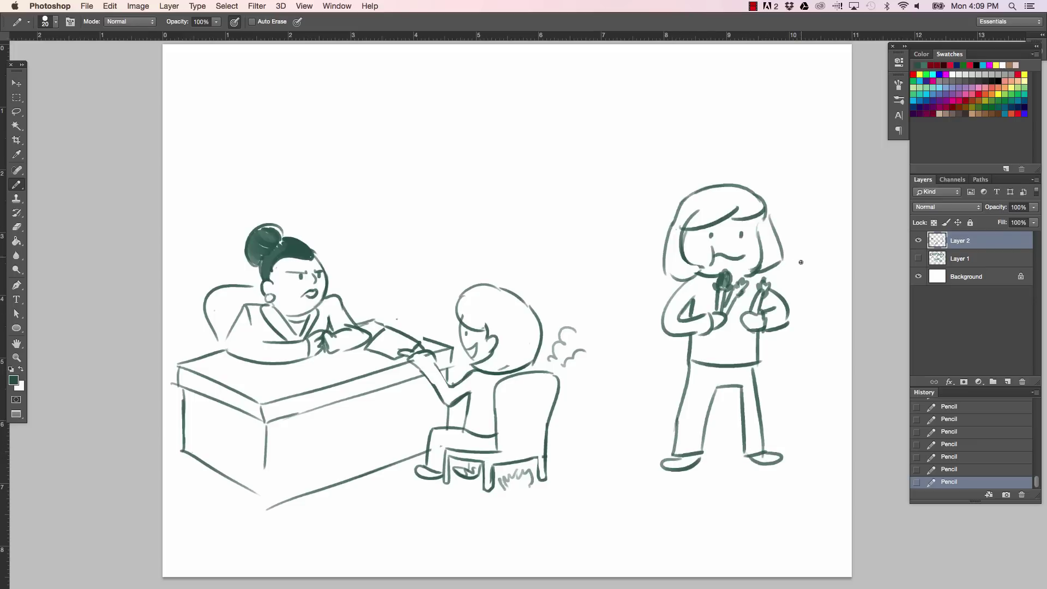
pyautogui.moveTo(796, 262); pyautogui.dragTo(815, 317)
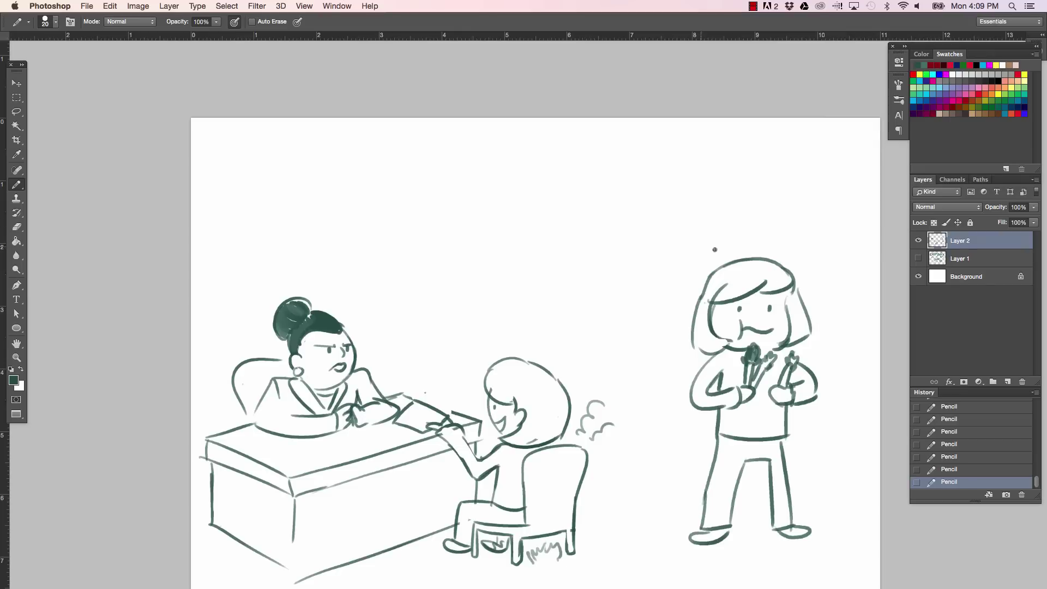
# Draw a curved arrow from the standing figure, the capped bottles above, and a long arrow toward the desk.
pyautogui.moveTo(715, 248)
pyautogui.mouseDown()
pyautogui.moveTo(641, 220)
pyautogui.moveTo(646, 230)
pyautogui.moveTo(653, 209)
pyautogui.mouseUp()
pyautogui.moveTo(561, 197); pyautogui.dragTo(561, 246)
pyautogui.moveTo(565, 191)
pyautogui.mouseDown()
pyautogui.moveTo(597, 195)
pyautogui.moveTo(564, 190)
pyautogui.moveTo(604, 184)
pyautogui.moveTo(590, 200)
pyautogui.moveTo(606, 186)
pyautogui.moveTo(607, 157)
pyautogui.moveTo(561, 228)
pyautogui.moveTo(589, 180)
pyautogui.moveTo(610, 194)
pyautogui.moveTo(609, 115)
pyautogui.moveTo(582, 229)
pyautogui.moveTo(583, 238)
pyautogui.moveTo(609, 240)
pyautogui.moveTo(611, 191)
pyautogui.moveTo(594, 197)
pyautogui.moveTo(597, 213)
pyautogui.moveTo(610, 192)
pyautogui.moveTo(583, 191)
pyautogui.moveTo(612, 188)
pyautogui.moveTo(605, 166)
pyautogui.mouseUp()
pyautogui.moveTo(605, 166); pyautogui.dragTo(605, 173)
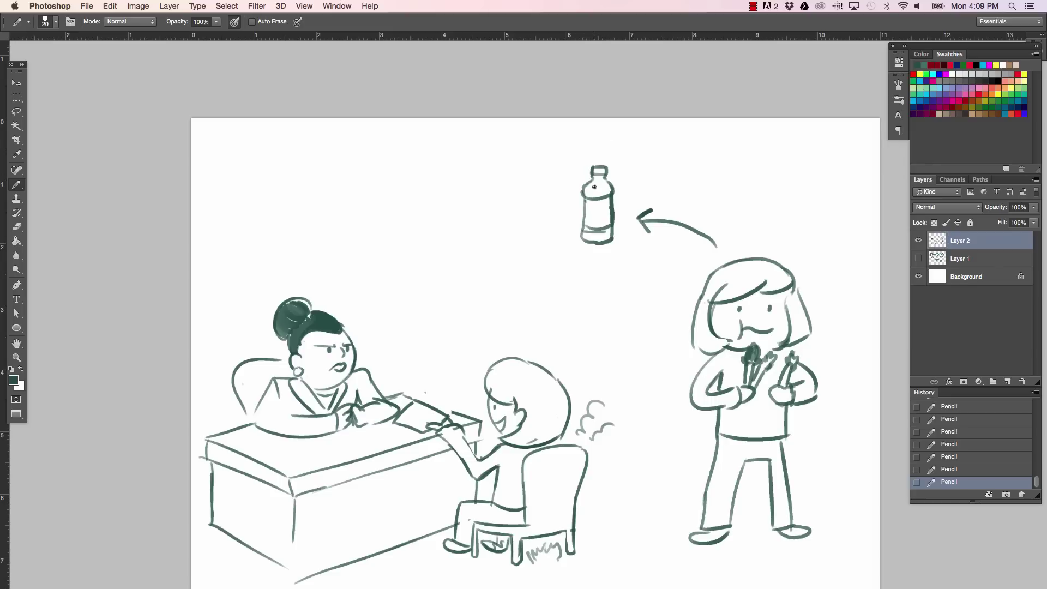
pyautogui.click(594, 187)
pyautogui.moveTo(569, 234)
pyautogui.mouseDown()
pyautogui.moveTo(569, 186)
pyautogui.moveTo(578, 166)
pyautogui.moveTo(588, 175)
pyautogui.mouseUp()
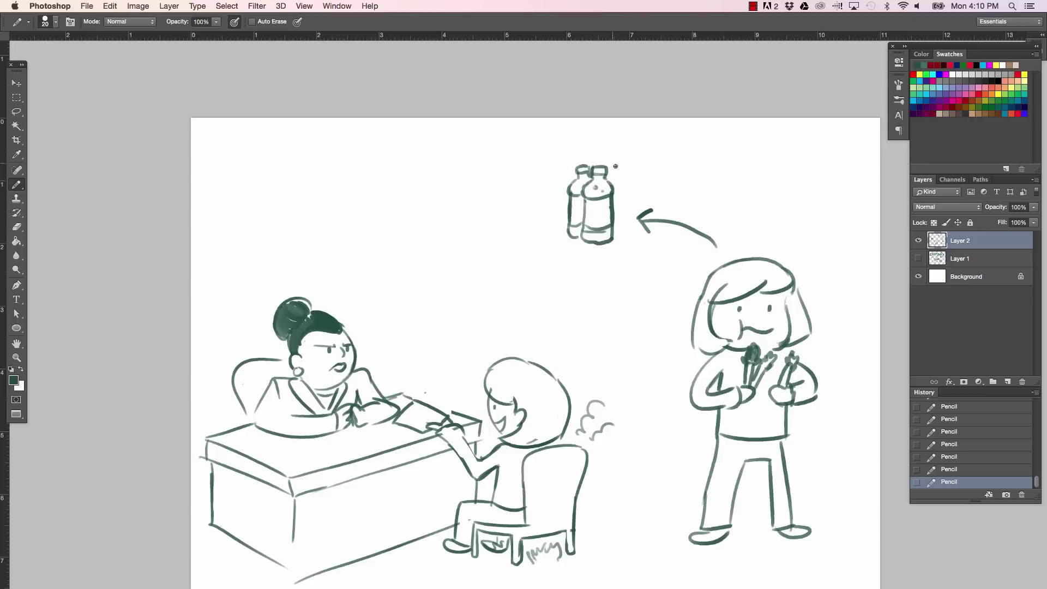
pyautogui.moveTo(617, 236)
pyautogui.mouseDown()
pyautogui.moveTo(631, 181)
pyautogui.moveTo(610, 180)
pyautogui.moveTo(628, 165)
pyautogui.moveTo(617, 172)
pyautogui.moveTo(628, 166)
pyautogui.moveTo(627, 175)
pyautogui.moveTo(566, 137)
pyautogui.moveTo(576, 151)
pyautogui.moveTo(592, 133)
pyautogui.moveTo(597, 159)
pyautogui.moveTo(604, 133)
pyautogui.moveTo(629, 135)
pyautogui.moveTo(632, 153)
pyautogui.moveTo(640, 133)
pyautogui.mouseUp()
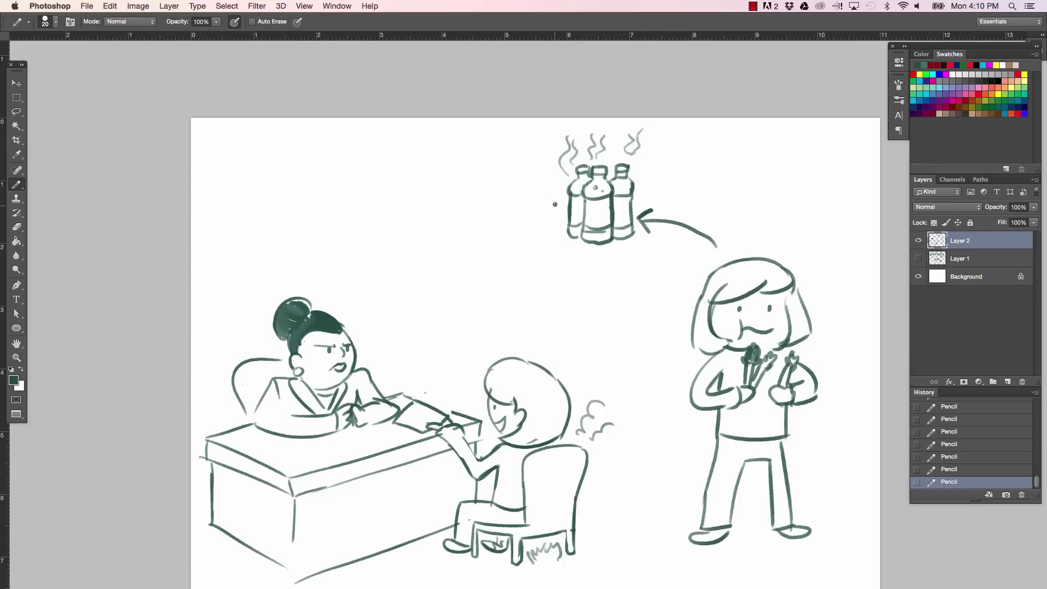
pyautogui.moveTo(553, 199)
pyautogui.mouseDown()
pyautogui.moveTo(438, 268)
pyautogui.moveTo(401, 358)
pyautogui.mouseUp()
pyautogui.moveTo(396, 343)
pyautogui.mouseDown()
pyautogui.moveTo(401, 358)
pyautogui.moveTo(412, 351)
pyautogui.moveTo(426, 301)
pyautogui.moveTo(506, 209)
pyautogui.moveTo(550, 187)
pyautogui.mouseUp()
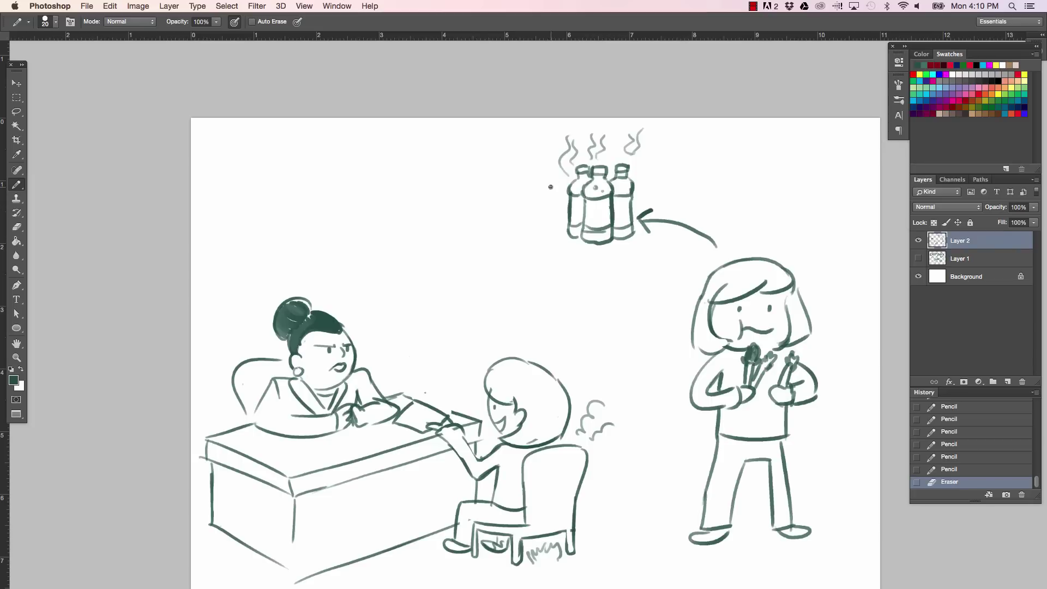
# Select the standing figure, arrow and bottles with the Polygonal Lasso.
pyautogui.click(17, 111)
pyautogui.click(66, 120)
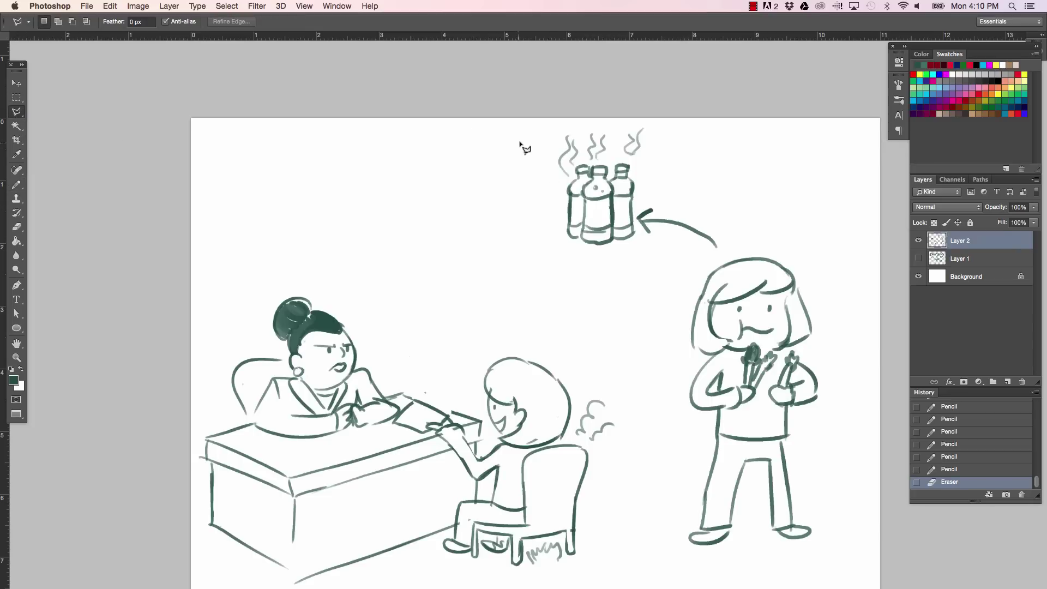
pyautogui.click(649, 397)
pyautogui.click(502, 201)
pyautogui.click(537, 146)
pyautogui.click(589, 111)
pyautogui.click(622, 106)
pyautogui.click(702, 125)
pyautogui.click(758, 151)
pyautogui.click(838, 254)
pyautogui.click(854, 312)
pyautogui.click(854, 483)
pyautogui.click(838, 554)
pyautogui.click(802, 562)
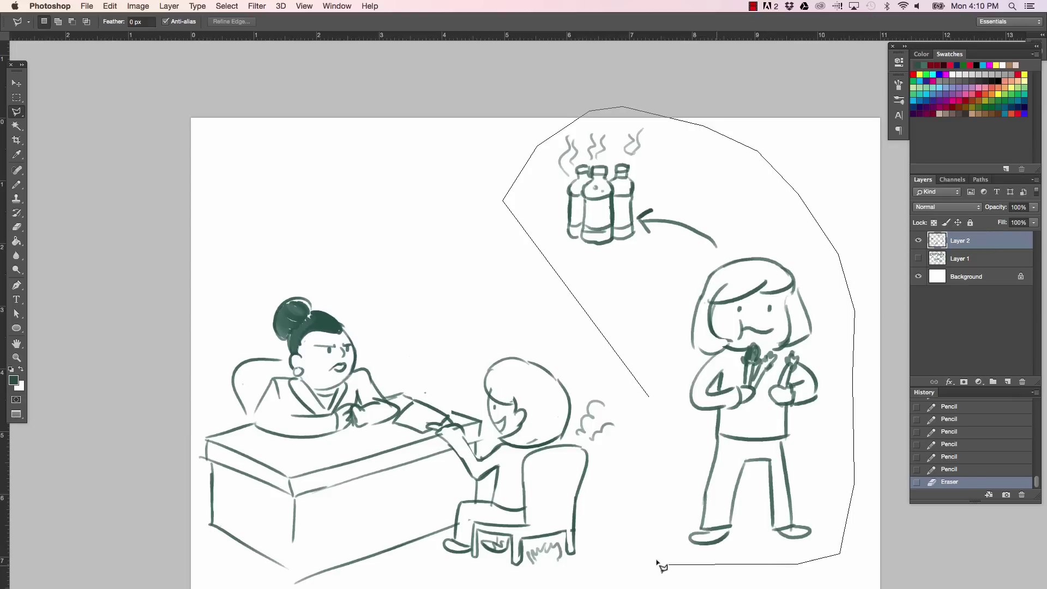
pyautogui.click(658, 562)
pyautogui.click(649, 396)
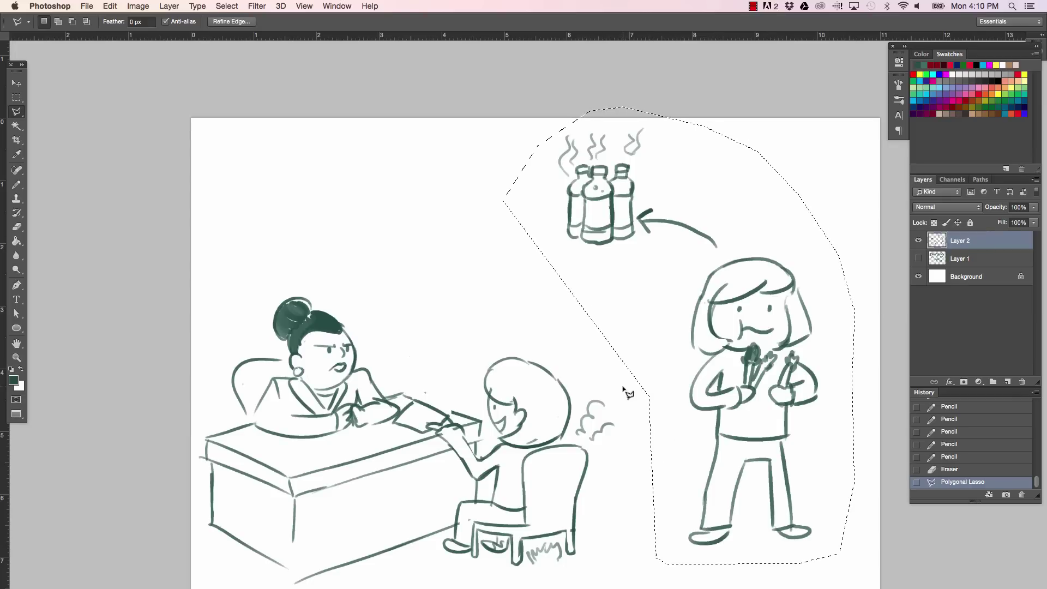
# Cut and paste the selection onto a new layer and move it right and down.
pyautogui.press('super+x')
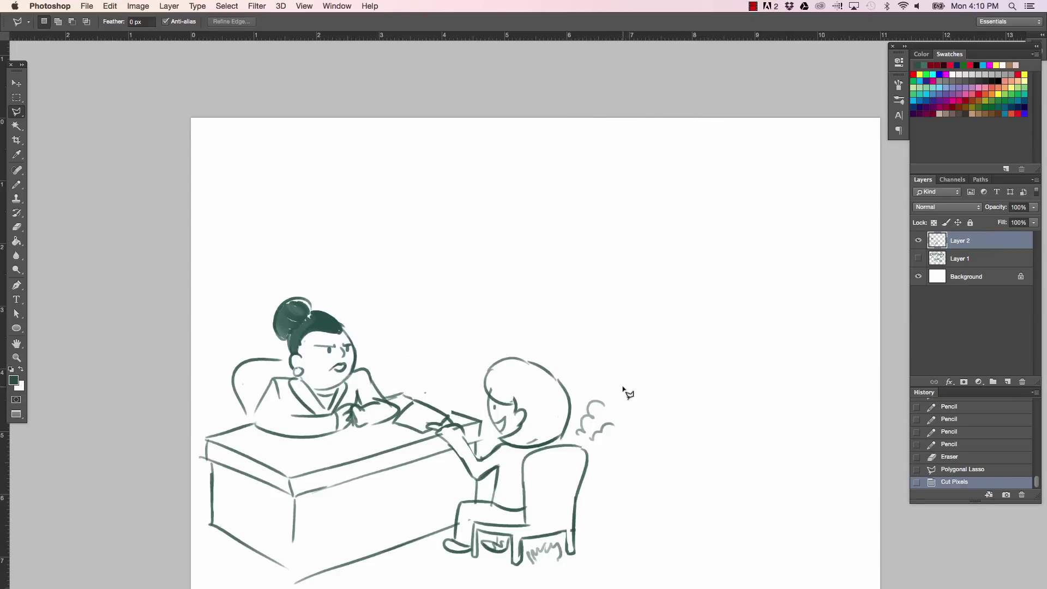
pyautogui.press('super+v')
pyautogui.click(16, 74)
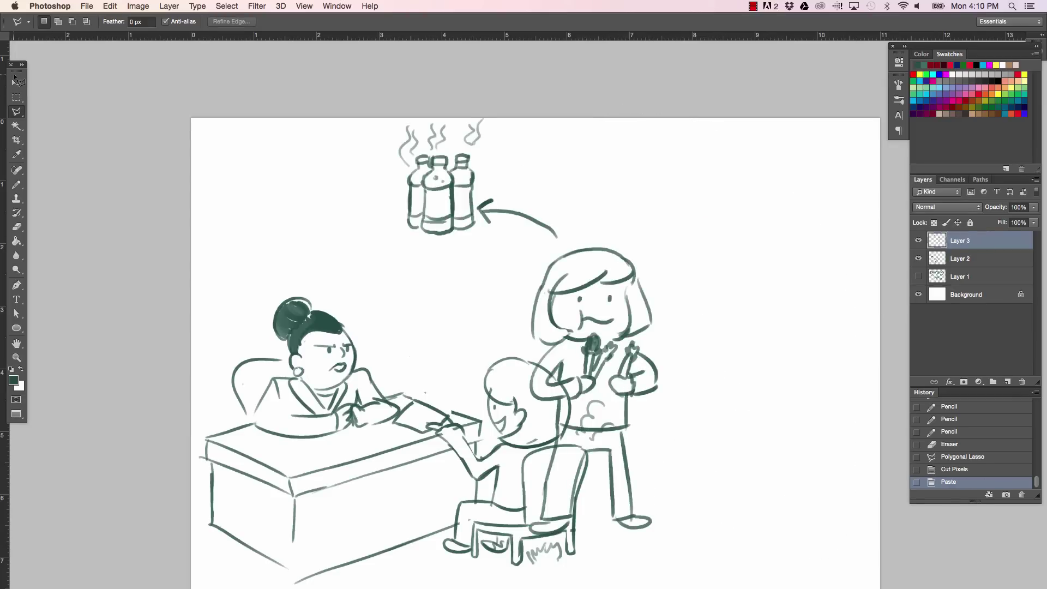
pyautogui.click(26, 86)
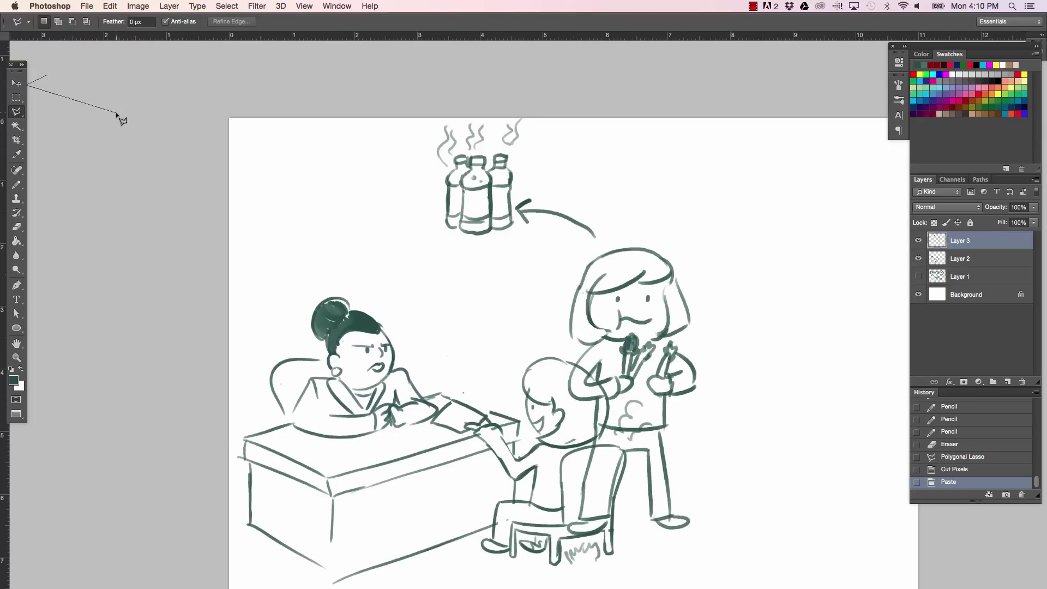
pyautogui.click(23, 81)
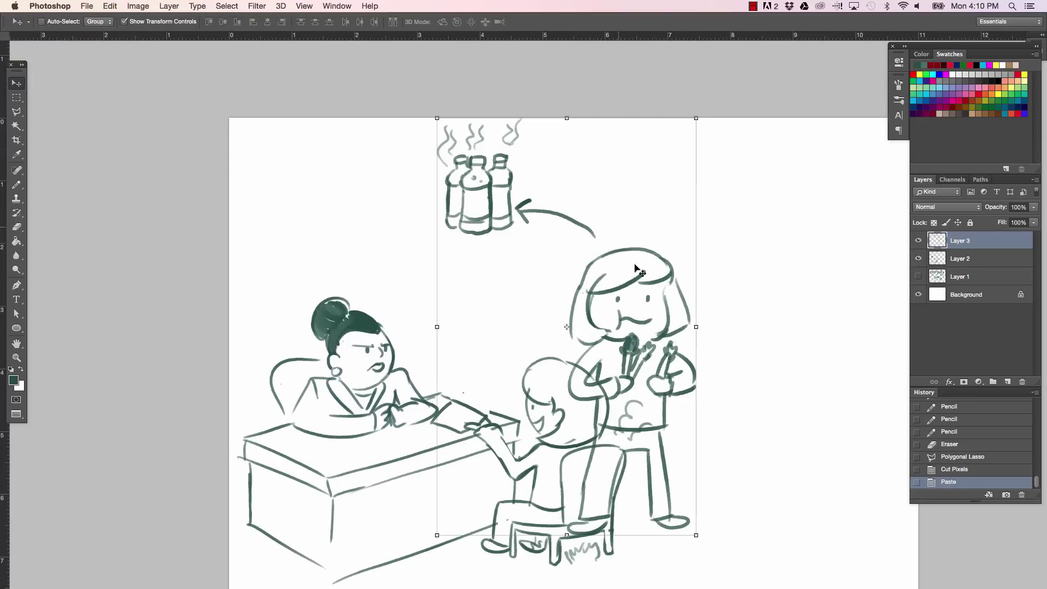
pyautogui.moveTo(672, 263); pyautogui.dragTo(810, 289)
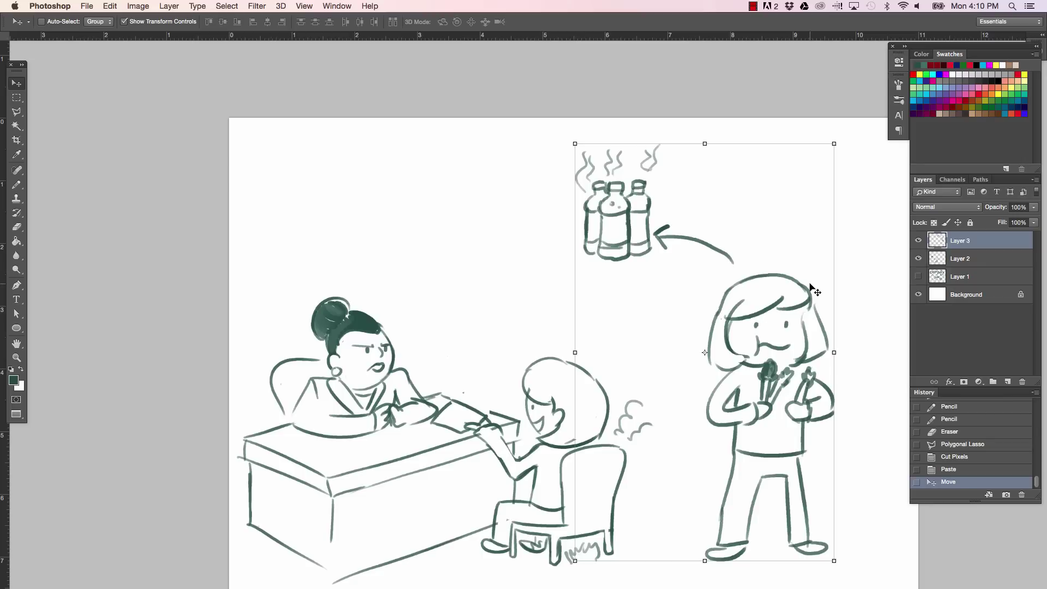
pyautogui.click(17, 184)
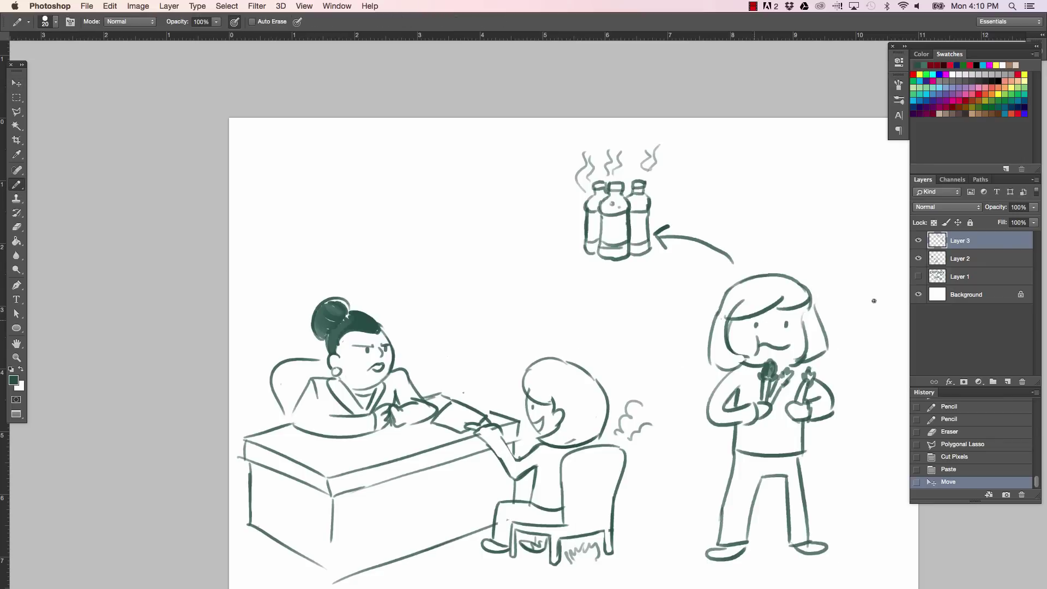
# Duplicate Layer 2 and hide the original.
pyautogui.click(932, 253)
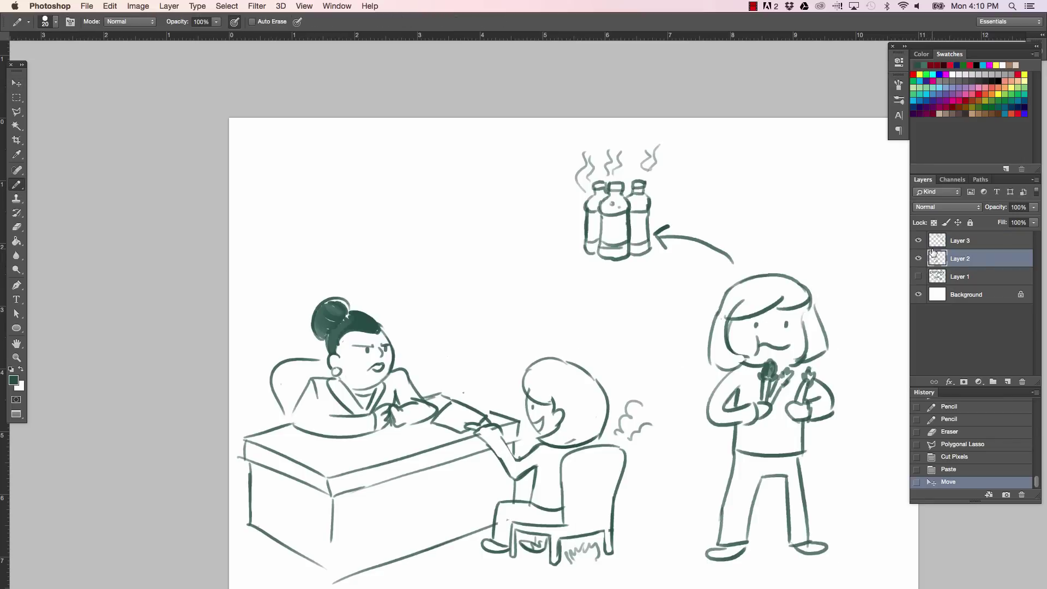
pyautogui.hotkey('ctrl', 'j')
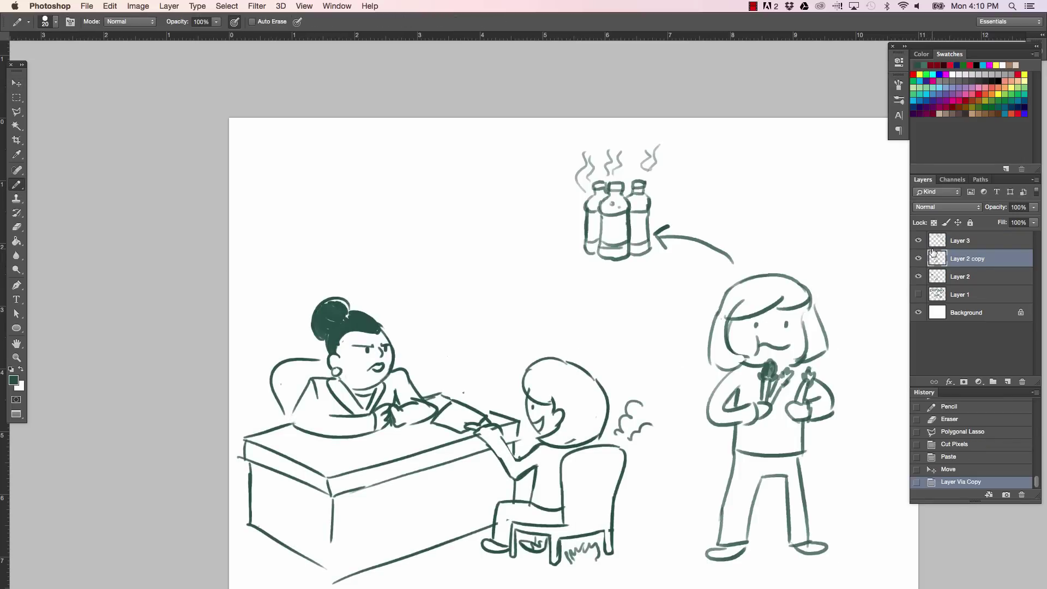
pyautogui.click(919, 277)
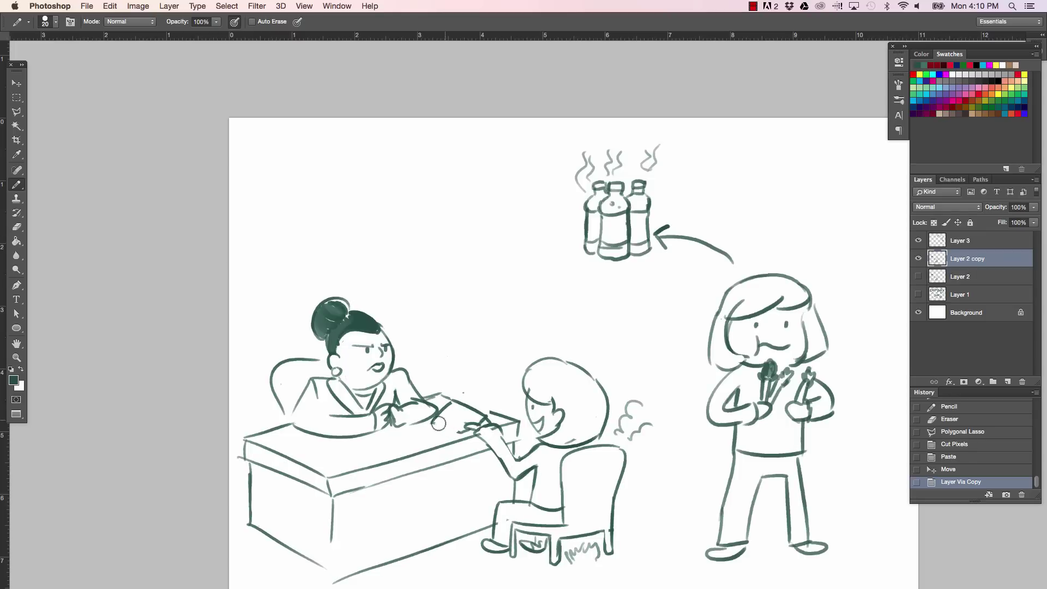
# On the copy, erase the seated figure's hand and face, then darken the desk's edges.
pyautogui.moveTo(477, 421)
pyautogui.mouseDown()
pyautogui.moveTo(495, 417)
pyautogui.moveTo(543, 367)
pyautogui.moveTo(571, 414)
pyautogui.moveTo(510, 521)
pyautogui.moveTo(509, 473)
pyautogui.moveTo(556, 548)
pyautogui.moveTo(551, 518)
pyautogui.moveTo(625, 430)
pyautogui.moveTo(638, 374)
pyautogui.moveTo(577, 345)
pyautogui.moveTo(600, 387)
pyautogui.moveTo(541, 449)
pyautogui.moveTo(498, 457)
pyautogui.moveTo(507, 507)
pyautogui.moveTo(580, 493)
pyautogui.mouseUp()
pyautogui.moveTo(510, 433); pyautogui.dragTo(490, 428)
pyautogui.moveTo(492, 425)
pyautogui.mouseDown()
pyautogui.moveTo(502, 422)
pyautogui.moveTo(510, 527)
pyautogui.mouseUp()
pyautogui.click(490, 525)
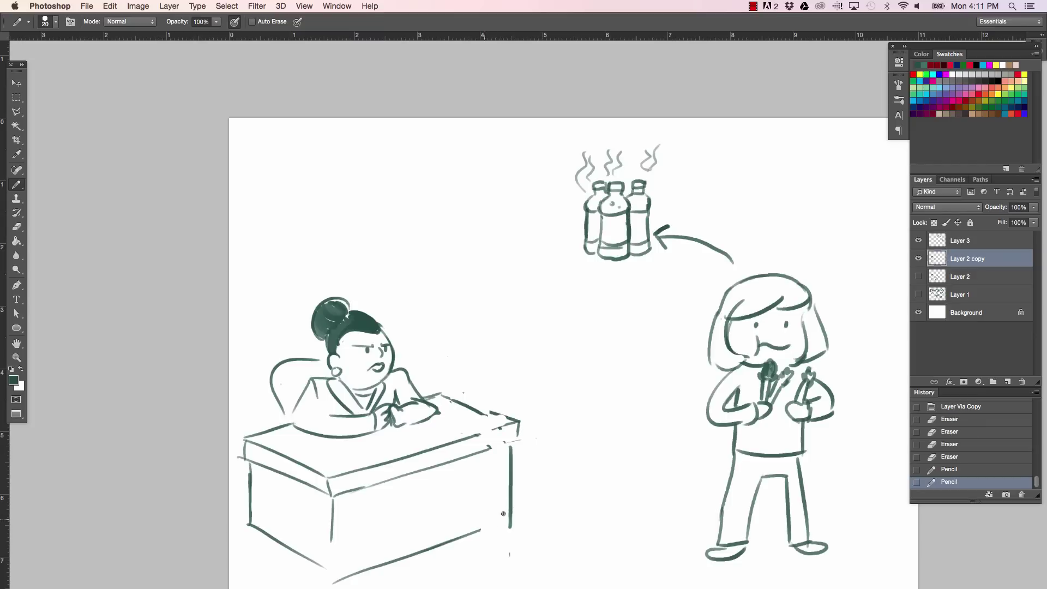
pyautogui.click(494, 454)
pyautogui.moveTo(471, 457); pyautogui.dragTo(514, 439)
pyautogui.moveTo(489, 419); pyautogui.dragTo(518, 437)
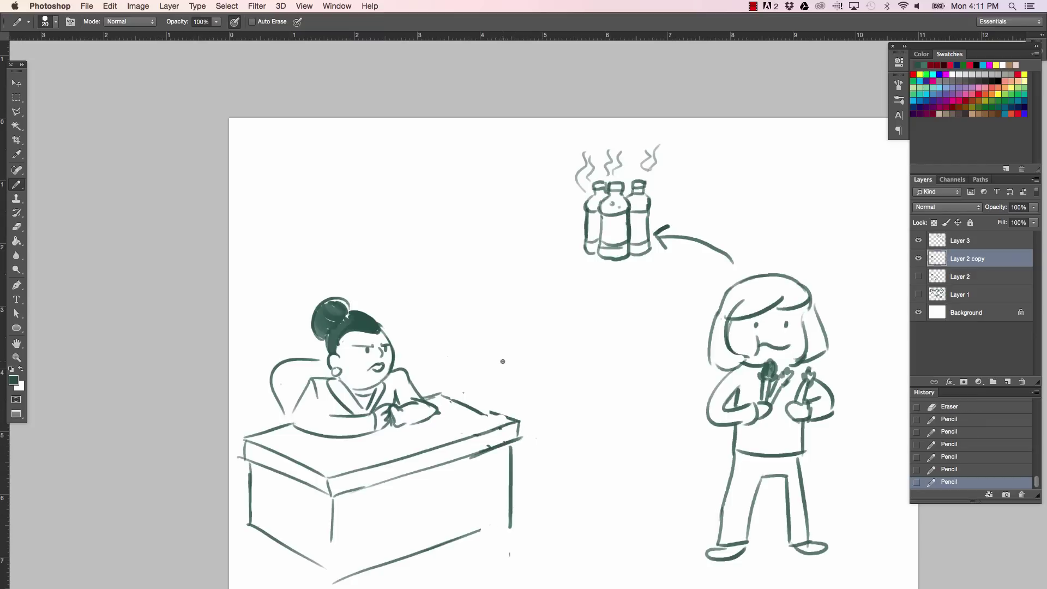
pyautogui.moveTo(445, 396); pyautogui.dragTo(510, 421)
pyautogui.moveTo(468, 537); pyautogui.dragTo(510, 528)
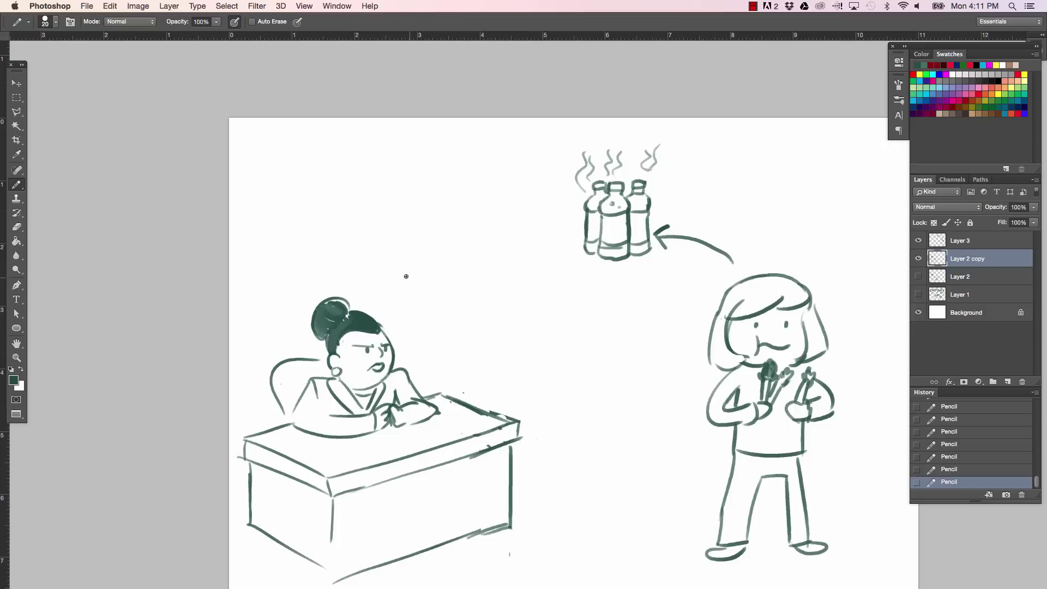
pyautogui.moveTo(415, 245)
pyautogui.mouseDown()
pyautogui.moveTo(414, 279)
pyautogui.moveTo(438, 253)
pyautogui.moveTo(398, 267)
pyautogui.moveTo(406, 260)
pyautogui.moveTo(416, 281)
pyautogui.moveTo(384, 218)
pyautogui.moveTo(407, 245)
pyautogui.moveTo(401, 254)
pyautogui.mouseUp()
# Draw a curved arrow from the bottles and a bundle beside the girl's feet.
pyautogui.click(412, 255)
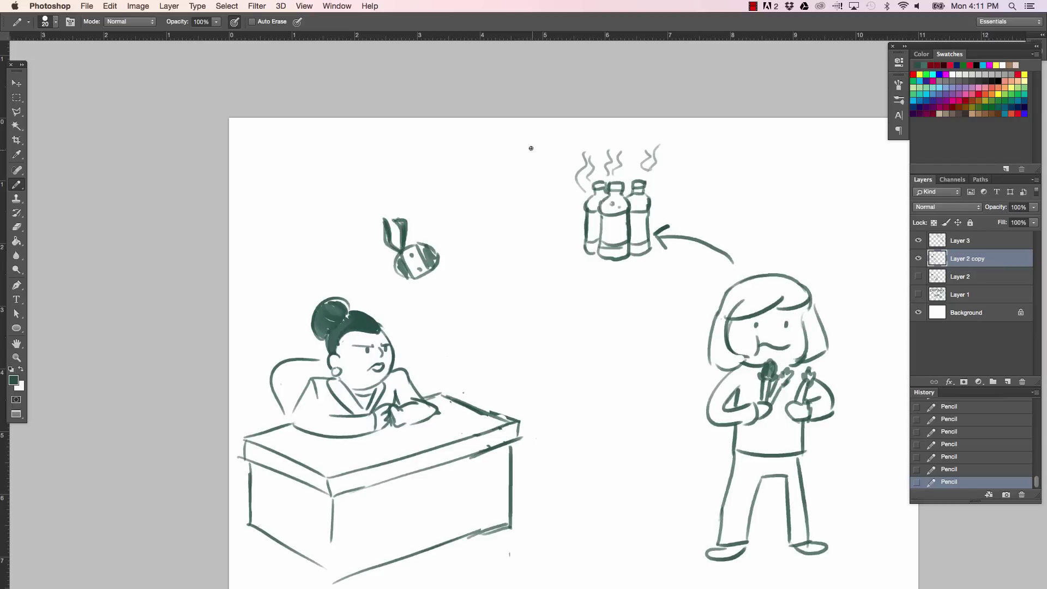
pyautogui.moveTo(514, 141); pyautogui.dragTo(560, 162)
pyautogui.moveTo(509, 137)
pyautogui.mouseDown()
pyautogui.moveTo(558, 161)
pyautogui.moveTo(473, 143)
pyautogui.moveTo(487, 150)
pyautogui.mouseUp()
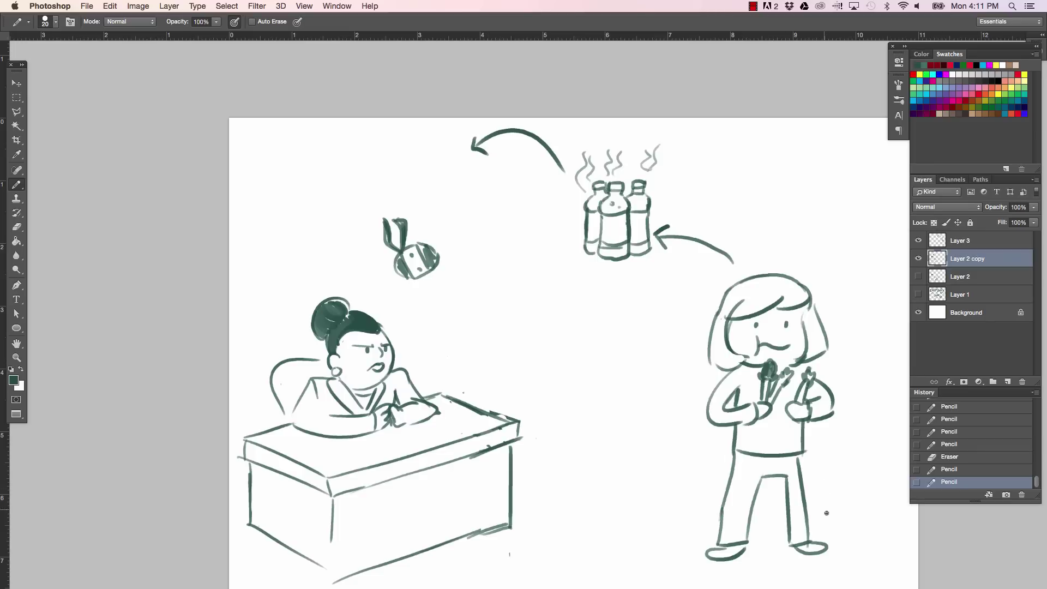
pyautogui.moveTo(825, 517); pyautogui.dragTo(881, 498)
pyautogui.moveTo(829, 525)
pyautogui.mouseDown()
pyautogui.moveTo(883, 511)
pyautogui.moveTo(867, 513)
pyautogui.mouseUp()
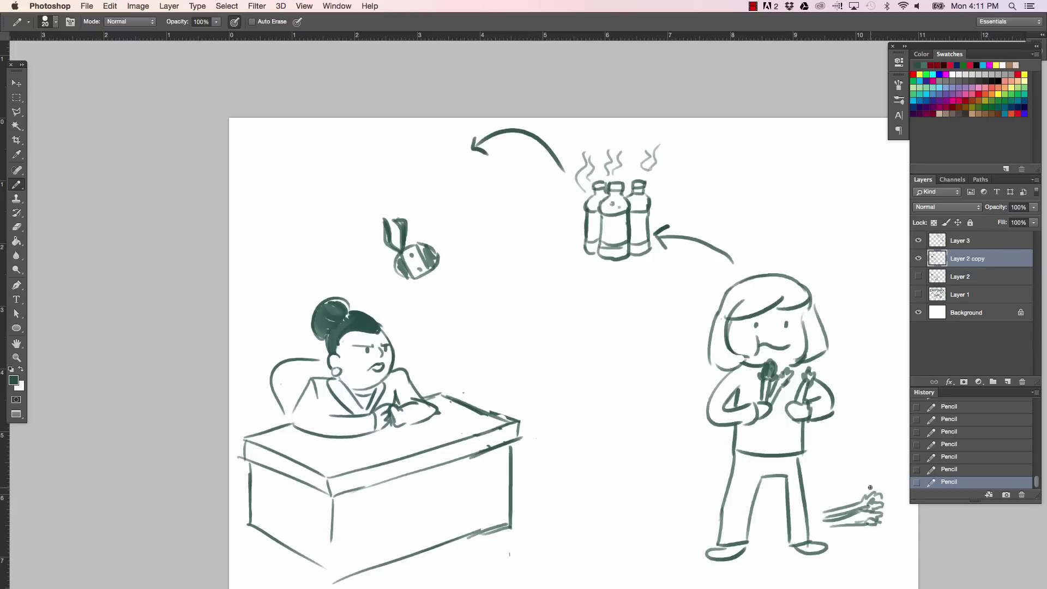
pyautogui.moveTo(729, 260); pyautogui.dragTo(736, 267)
pyautogui.moveTo(586, 252); pyautogui.dragTo(596, 250)
# Sketch the upside-down falling figure's body, limbs and bent leg around its head.
pyautogui.moveTo(436, 261); pyautogui.dragTo(439, 294)
pyautogui.moveTo(430, 244); pyautogui.dragTo(397, 198)
pyautogui.moveTo(441, 232)
pyautogui.mouseDown()
pyautogui.moveTo(404, 187)
pyautogui.moveTo(462, 216)
pyautogui.mouseUp()
pyautogui.moveTo(447, 262)
pyautogui.mouseDown()
pyautogui.moveTo(486, 215)
pyautogui.moveTo(485, 181)
pyautogui.moveTo(451, 171)
pyautogui.moveTo(476, 179)
pyautogui.moveTo(484, 208)
pyautogui.moveTo(486, 179)
pyautogui.moveTo(504, 170)
pyautogui.mouseUp()
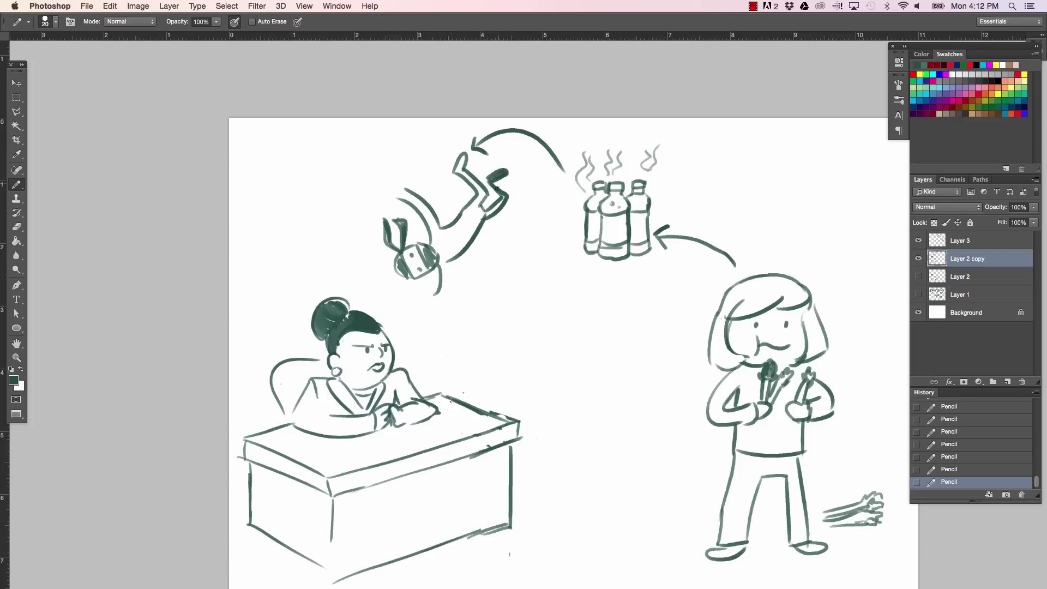
pyautogui.moveTo(492, 211); pyautogui.dragTo(463, 169)
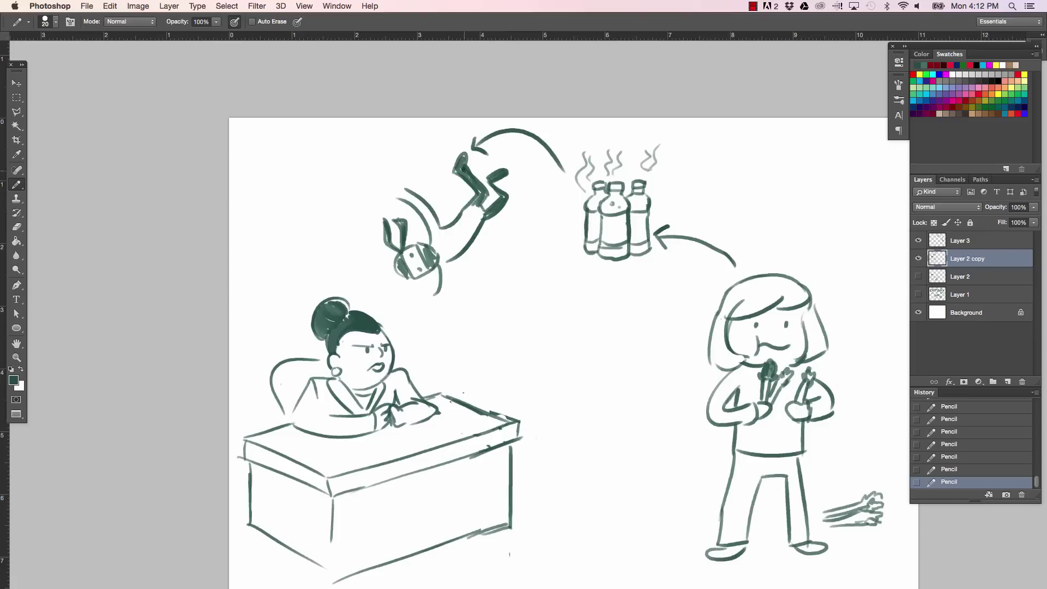
pyautogui.moveTo(451, 262)
pyautogui.mouseDown()
pyautogui.moveTo(427, 305)
pyautogui.moveTo(441, 297)
pyautogui.moveTo(414, 313)
pyautogui.moveTo(426, 322)
pyautogui.moveTo(401, 318)
pyautogui.moveTo(397, 293)
pyautogui.moveTo(399, 309)
pyautogui.moveTo(388, 300)
pyautogui.moveTo(436, 292)
pyautogui.moveTo(444, 323)
pyautogui.moveTo(411, 314)
pyautogui.moveTo(433, 312)
pyautogui.mouseUp()
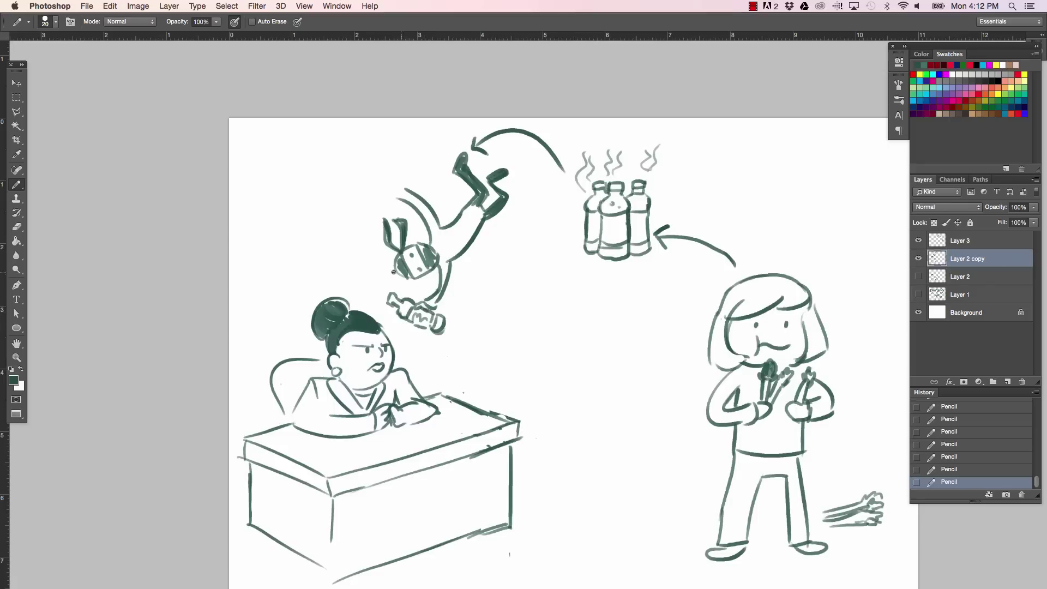
pyautogui.moveTo(377, 201)
pyautogui.mouseDown()
pyautogui.moveTo(354, 189)
pyautogui.moveTo(385, 190)
pyautogui.moveTo(395, 171)
pyautogui.moveTo(387, 198)
pyautogui.moveTo(402, 197)
pyautogui.moveTo(377, 199)
pyautogui.moveTo(384, 176)
pyautogui.moveTo(410, 190)
pyautogui.mouseUp()
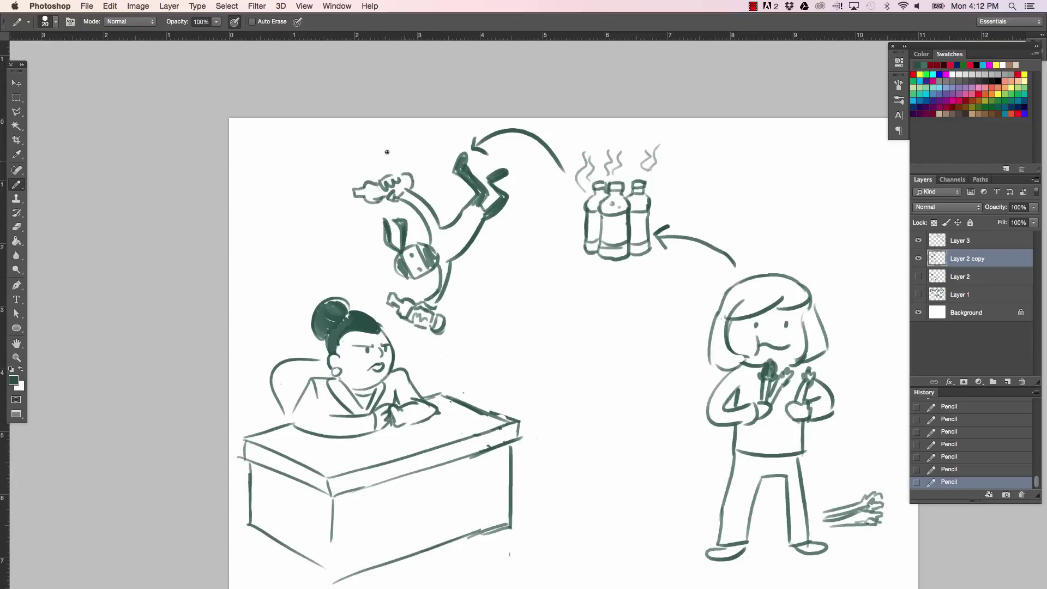
# Add steam rising above the desk and lighten the dark mark on the woman's nose.
pyautogui.moveTo(479, 403); pyautogui.dragTo(478, 371)
pyautogui.moveTo(489, 380); pyautogui.dragTo(483, 394)
pyautogui.click(376, 358)
pyautogui.click(376, 357)
# Clean the woman's nose and add detail lines and motion marks around the falling figure.
pyautogui.click(375, 356)
pyautogui.click(375, 355)
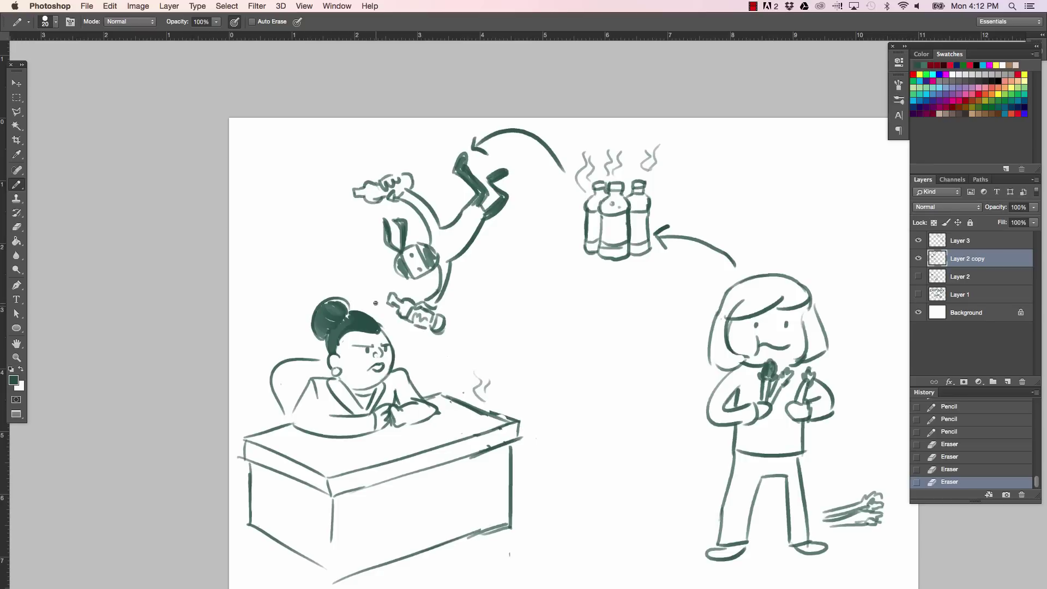
pyautogui.moveTo(381, 197)
pyautogui.mouseDown()
pyautogui.moveTo(380, 182)
pyautogui.moveTo(402, 175)
pyautogui.moveTo(345, 173)
pyautogui.moveTo(363, 171)
pyautogui.mouseUp()
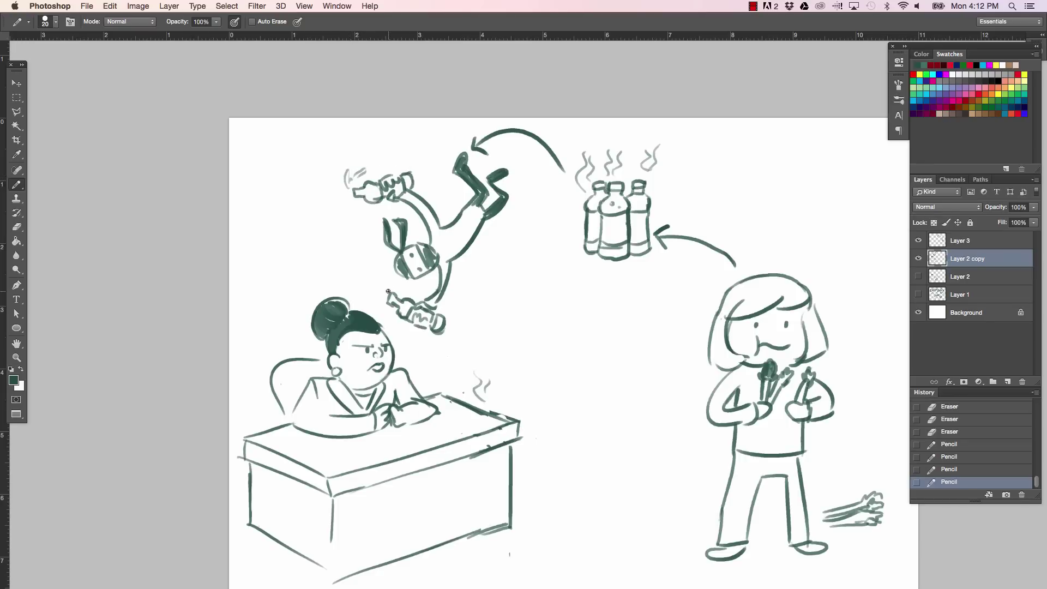
pyautogui.moveTo(389, 291); pyautogui.dragTo(380, 272)
pyautogui.moveTo(417, 201)
pyautogui.mouseDown()
pyautogui.moveTo(432, 220)
pyautogui.moveTo(439, 292)
pyautogui.moveTo(438, 240)
pyautogui.moveTo(453, 254)
pyautogui.moveTo(452, 234)
pyautogui.moveTo(464, 244)
pyautogui.moveTo(461, 220)
pyautogui.moveTo(481, 211)
pyautogui.moveTo(454, 219)
pyautogui.moveTo(416, 122)
pyautogui.mouseUp()
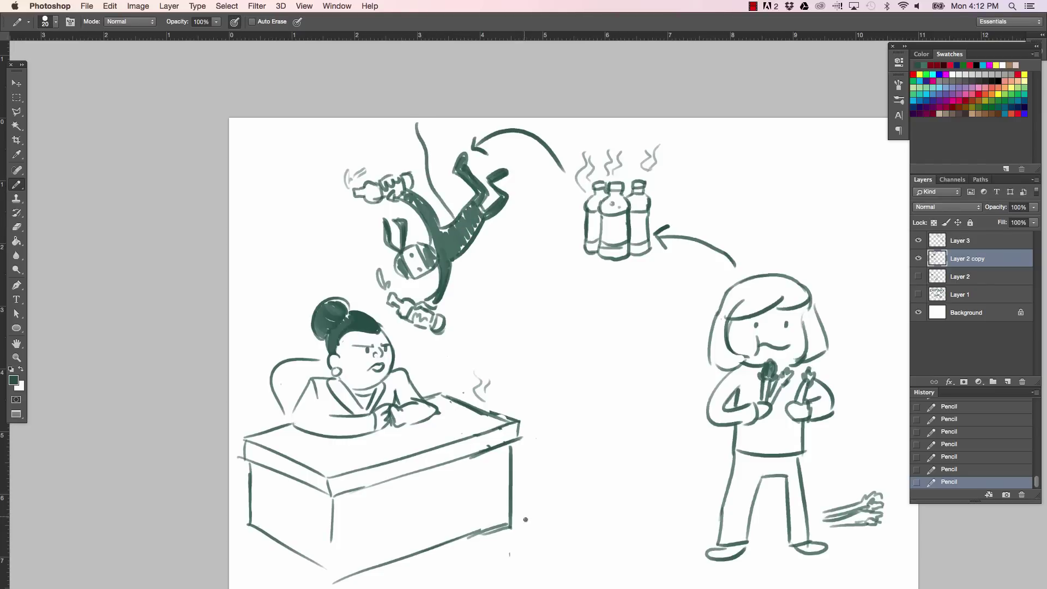
# Draw a small bottle right of the desk, steam lines around it, and shade the figure.
pyautogui.moveTo(529, 521)
pyautogui.mouseDown()
pyautogui.moveTo(539, 478)
pyautogui.moveTo(541, 517)
pyautogui.moveTo(530, 523)
pyautogui.moveTo(552, 513)
pyautogui.moveTo(561, 521)
pyautogui.moveTo(553, 441)
pyautogui.mouseUp()
pyautogui.moveTo(254, 422); pyautogui.dragTo(252, 334)
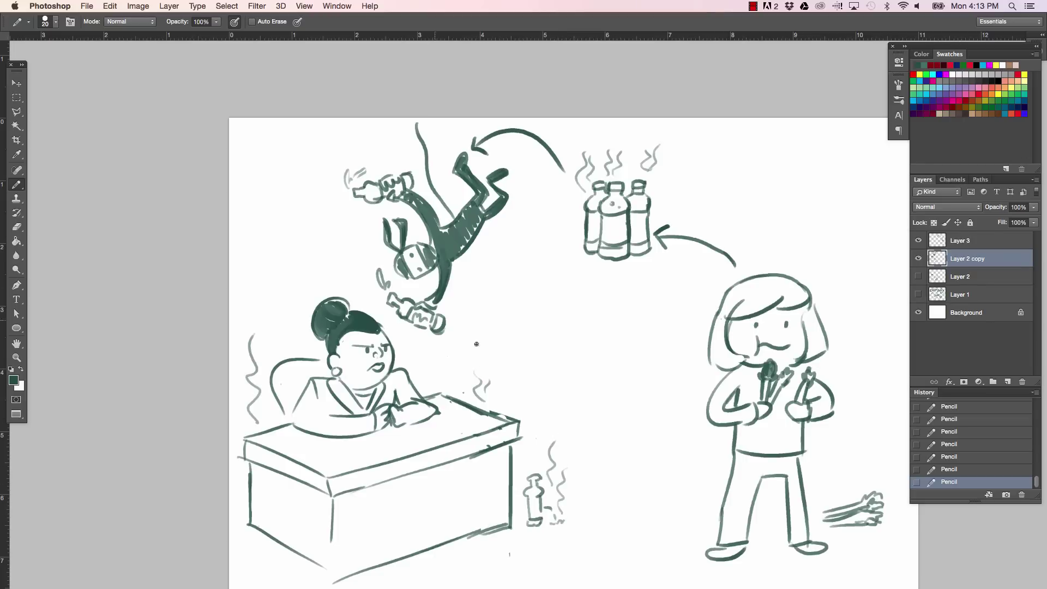
pyautogui.moveTo(451, 381); pyautogui.dragTo(453, 334)
pyautogui.moveTo(526, 498)
pyautogui.mouseDown()
pyautogui.moveTo(528, 517)
pyautogui.moveTo(542, 526)
pyautogui.mouseUp()
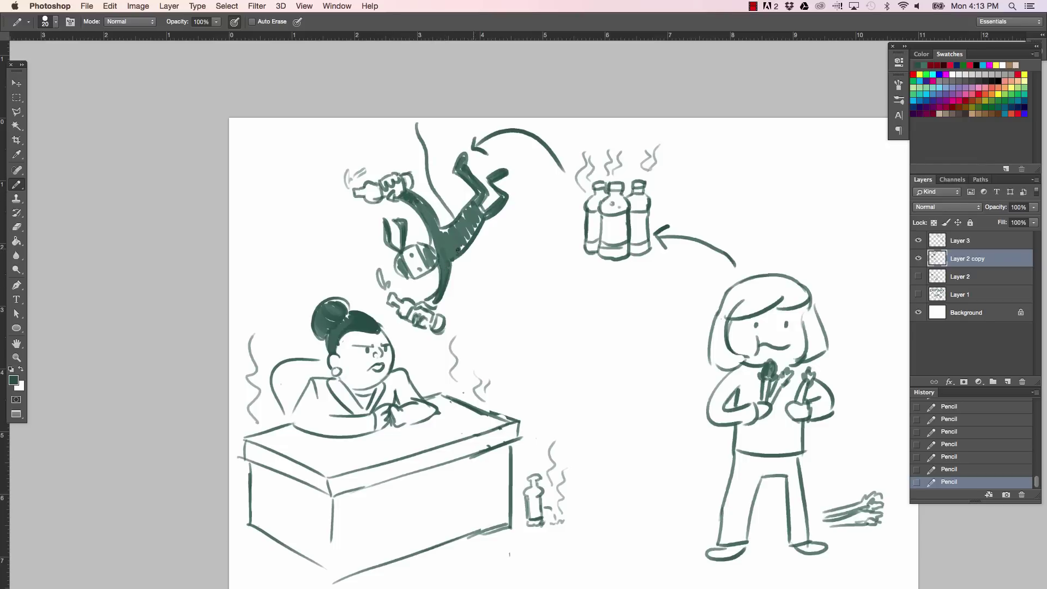
pyautogui.moveTo(457, 250)
pyautogui.mouseDown()
pyautogui.moveTo(445, 229)
pyautogui.moveTo(470, 204)
pyautogui.moveTo(466, 218)
pyautogui.moveTo(494, 245)
pyautogui.moveTo(499, 226)
pyautogui.mouseUp()
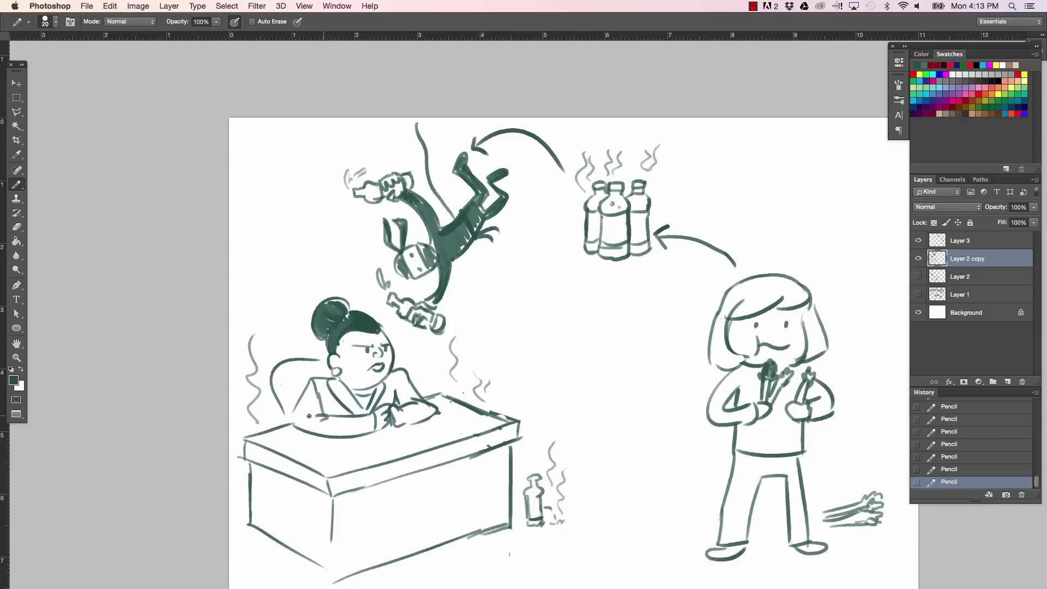
# Redraw the desk woman's arm and forearm with buttons on the cuffs.
pyautogui.moveTo(296, 428); pyautogui.dragTo(300, 405)
pyautogui.moveTo(406, 374)
pyautogui.mouseDown()
pyautogui.moveTo(427, 405)
pyautogui.moveTo(409, 421)
pyautogui.mouseUp()
pyautogui.click(414, 419)
pyautogui.click(419, 413)
pyautogui.click(363, 429)
pyautogui.click(358, 430)
# Letter 'GUSSY' beside the desk with arrows, and touch up the girl's hair and cheek.
pyautogui.moveTo(545, 405)
pyautogui.mouseDown()
pyautogui.moveTo(545, 422)
pyautogui.moveTo(559, 405)
pyautogui.moveTo(561, 418)
pyautogui.moveTo(589, 389)
pyautogui.mouseUp()
pyautogui.moveTo(596, 376)
pyautogui.mouseDown()
pyautogui.moveTo(570, 451)
pyautogui.moveTo(586, 293)
pyautogui.moveTo(624, 297)
pyautogui.mouseUp()
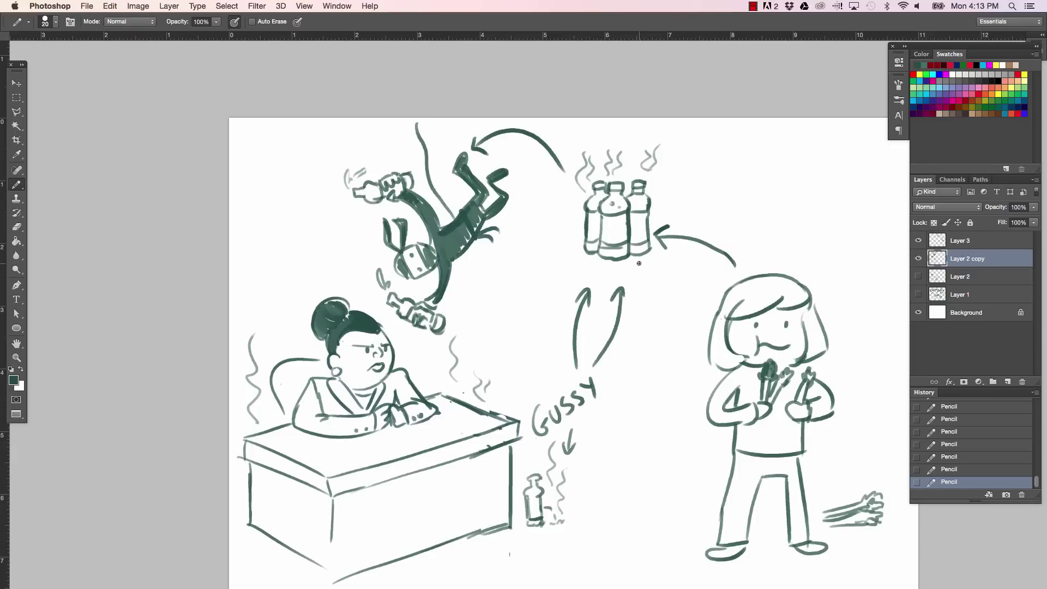
pyautogui.moveTo(727, 319); pyautogui.dragTo(735, 349)
pyautogui.moveTo(741, 343); pyautogui.dragTo(742, 345)
pyautogui.moveTo(496, 408); pyautogui.dragTo(400, 359)
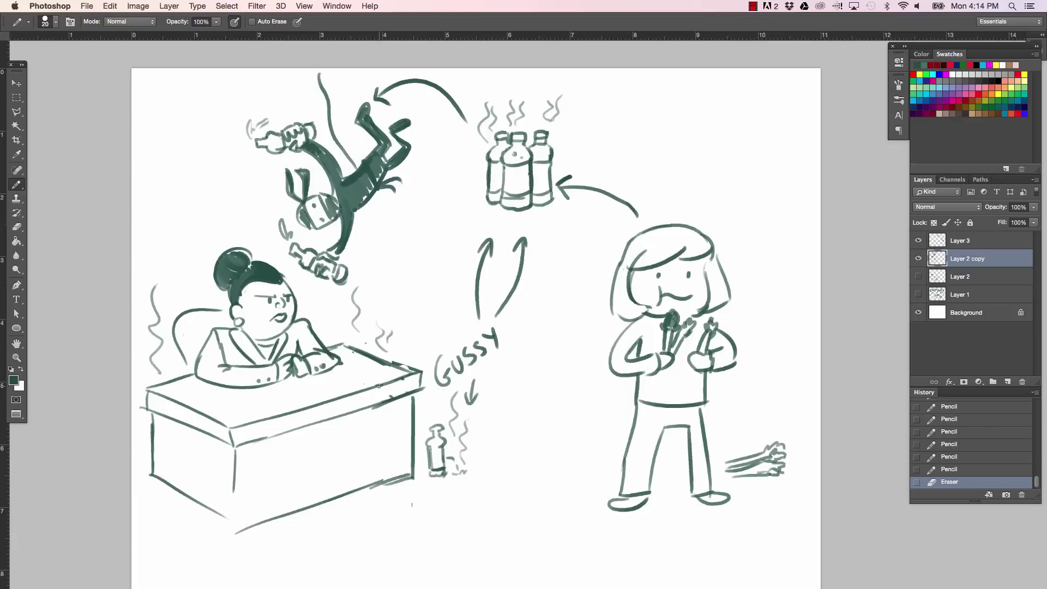
# Hide Layer 2 copy and Layer 3, add blank Layer 4, and undo a test stroke.
pyautogui.scroll(1, 488, 480)
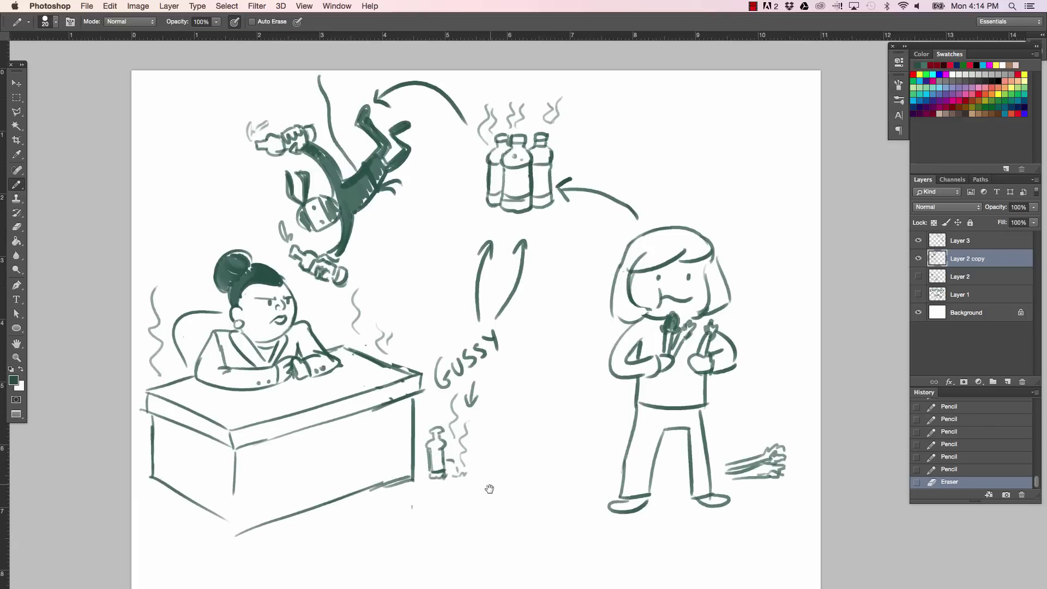
pyautogui.click(919, 259)
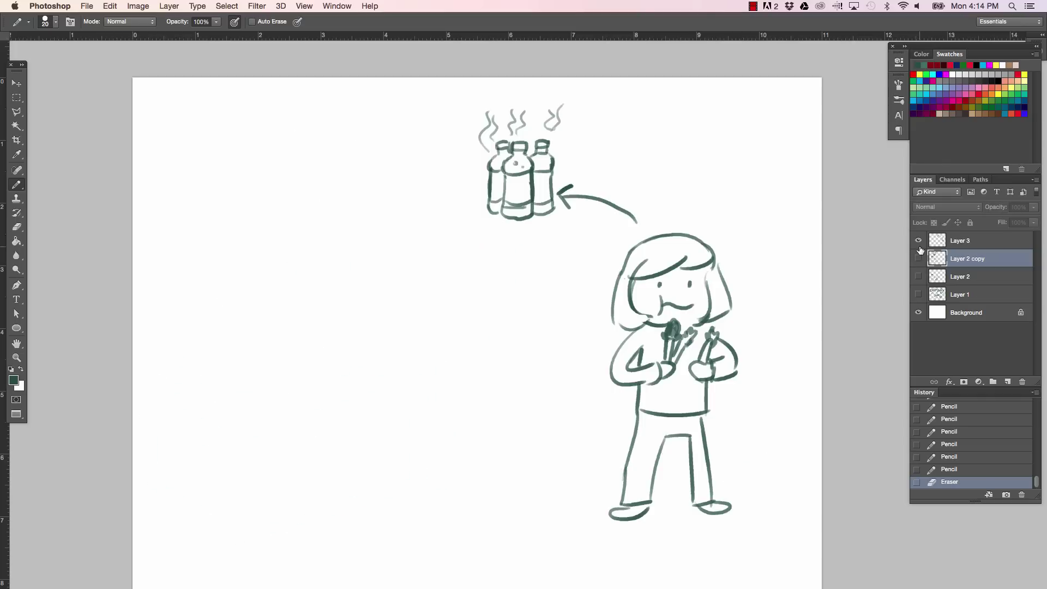
pyautogui.click(919, 241)
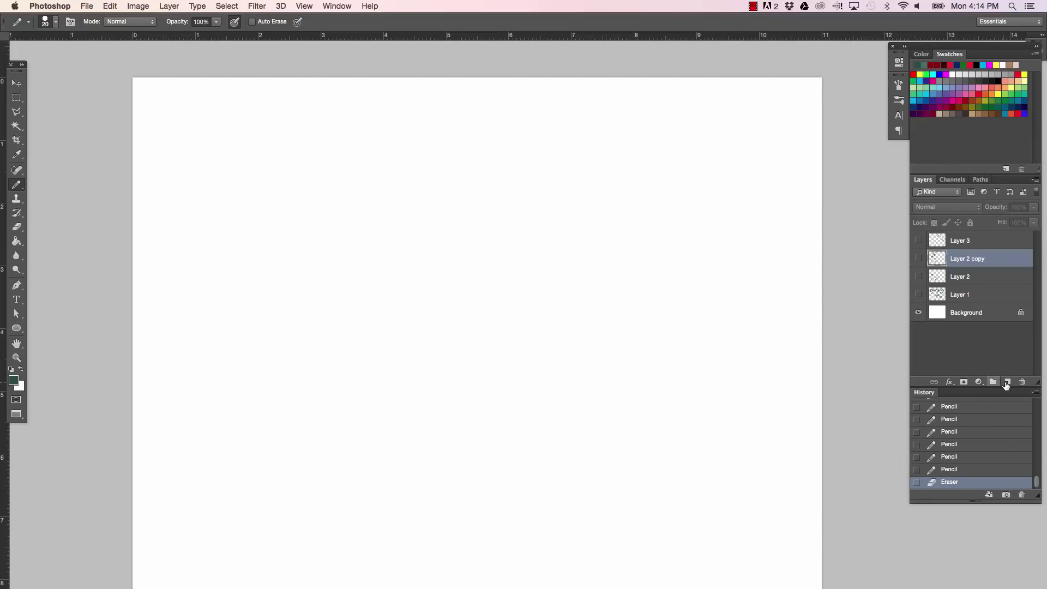
pyautogui.click(1007, 382)
pyautogui.press('a')
pyautogui.press('b')
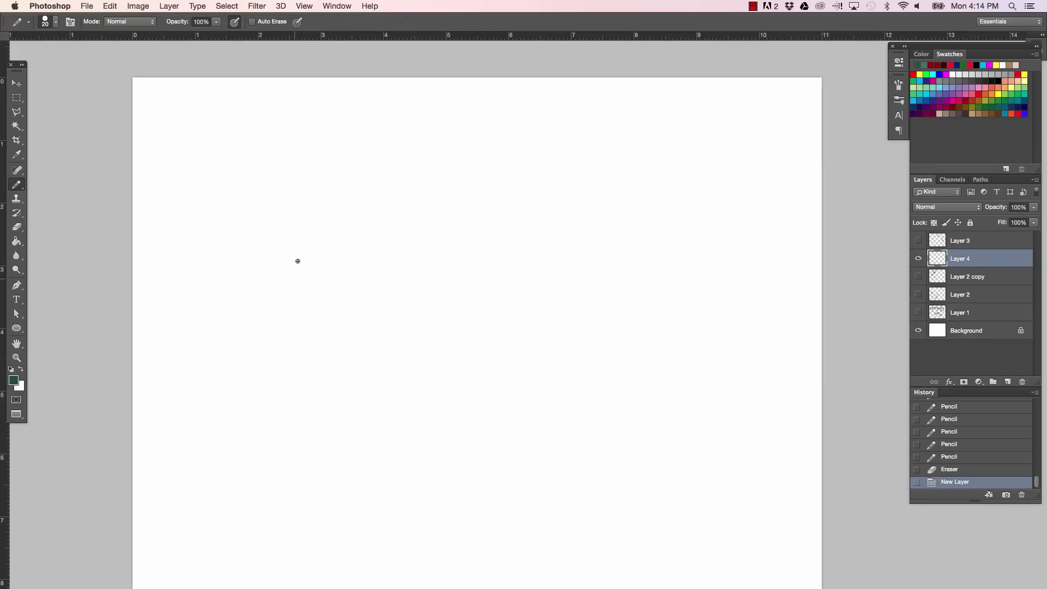
pyautogui.moveTo(299, 261)
pyautogui.mouseDown()
pyautogui.moveTo(300, 305)
pyautogui.moveTo(380, 334)
pyautogui.mouseUp()
pyautogui.press('super+z')
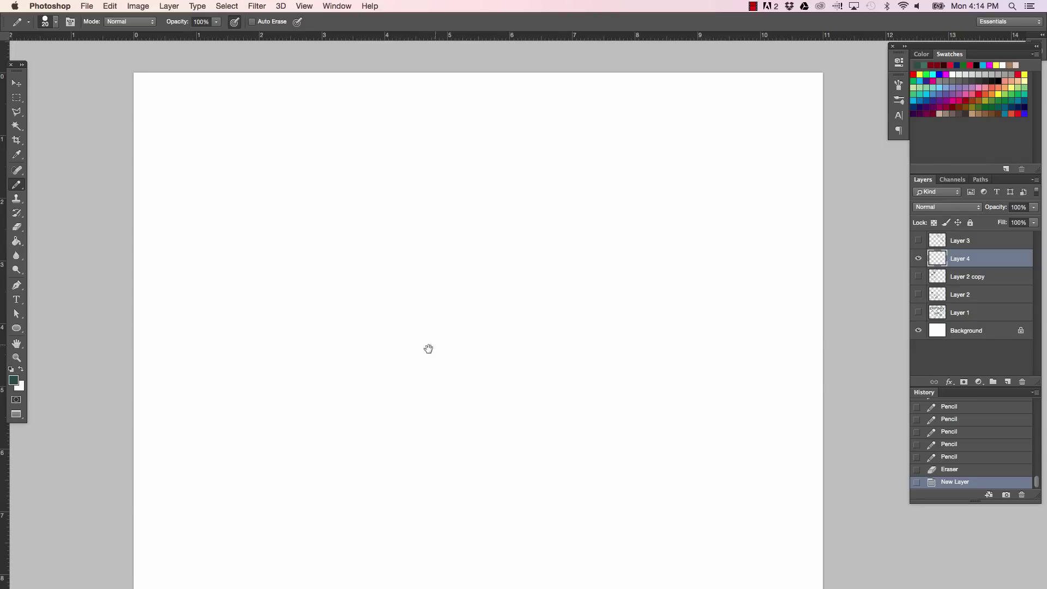
# Draw the four edges of a tilted rectangular newspaper outline.
pyautogui.moveTo(428, 348); pyautogui.dragTo(416, 357)
pyautogui.press('a')
pyautogui.press('b')
pyautogui.moveTo(254, 213)
pyautogui.mouseDown()
pyautogui.moveTo(283, 419)
pyautogui.moveTo(261, 206)
pyautogui.moveTo(589, 176)
pyautogui.mouseUp()
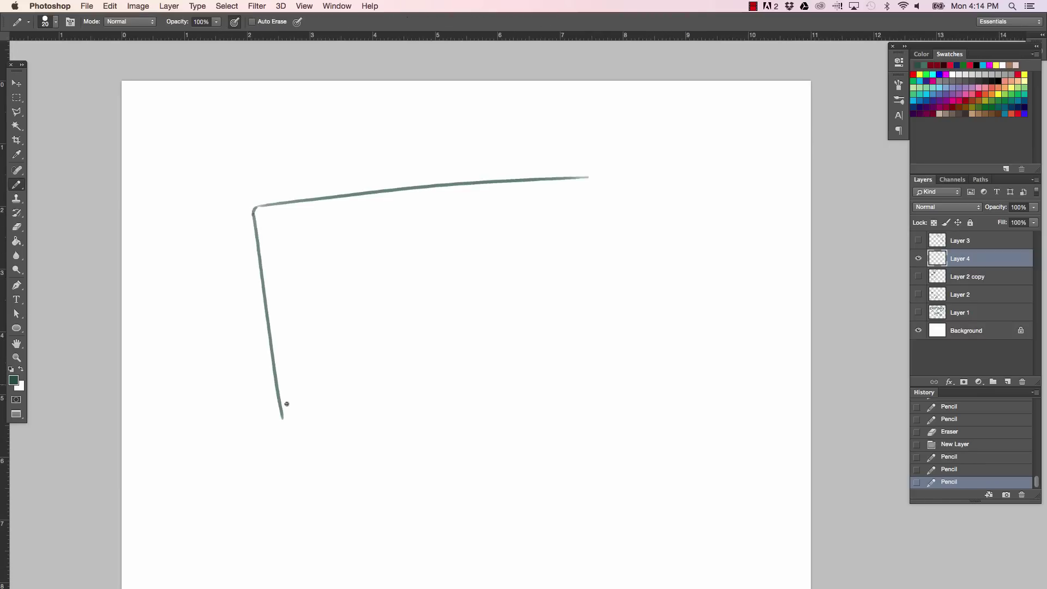
pyautogui.moveTo(281, 410)
pyautogui.mouseDown()
pyautogui.moveTo(292, 434)
pyautogui.moveTo(567, 412)
pyautogui.mouseUp()
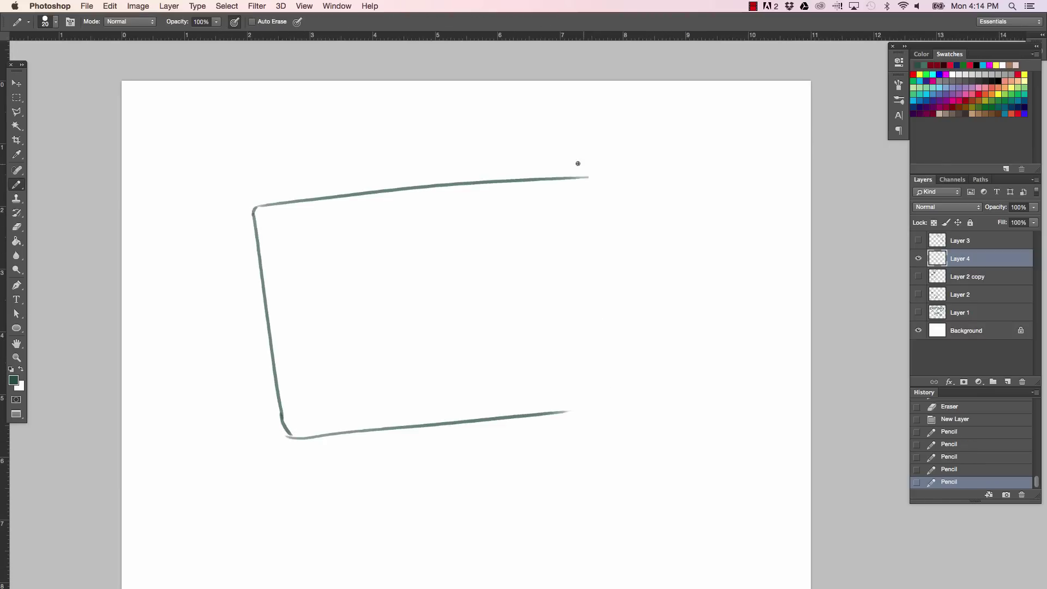
pyautogui.press('e')
pyautogui.moveTo(589, 176)
pyautogui.mouseDown()
pyautogui.moveTo(510, 179)
pyautogui.moveTo(546, 177)
pyautogui.moveTo(556, 365)
pyautogui.moveTo(570, 397)
pyautogui.mouseUp()
pyautogui.press('b')
pyautogui.press('super+z')
pyautogui.moveTo(545, 178)
pyautogui.mouseDown()
pyautogui.moveTo(579, 398)
pyautogui.moveTo(589, 402)
pyautogui.moveTo(579, 183)
pyautogui.moveTo(554, 178)
pyautogui.moveTo(578, 379)
pyautogui.mouseUp()
# Add stacked page edges along the right side and tidy the newspaper's corners.
pyautogui.moveTo(557, 184)
pyautogui.mouseDown()
pyautogui.moveTo(567, 183)
pyautogui.moveTo(582, 385)
pyautogui.mouseUp()
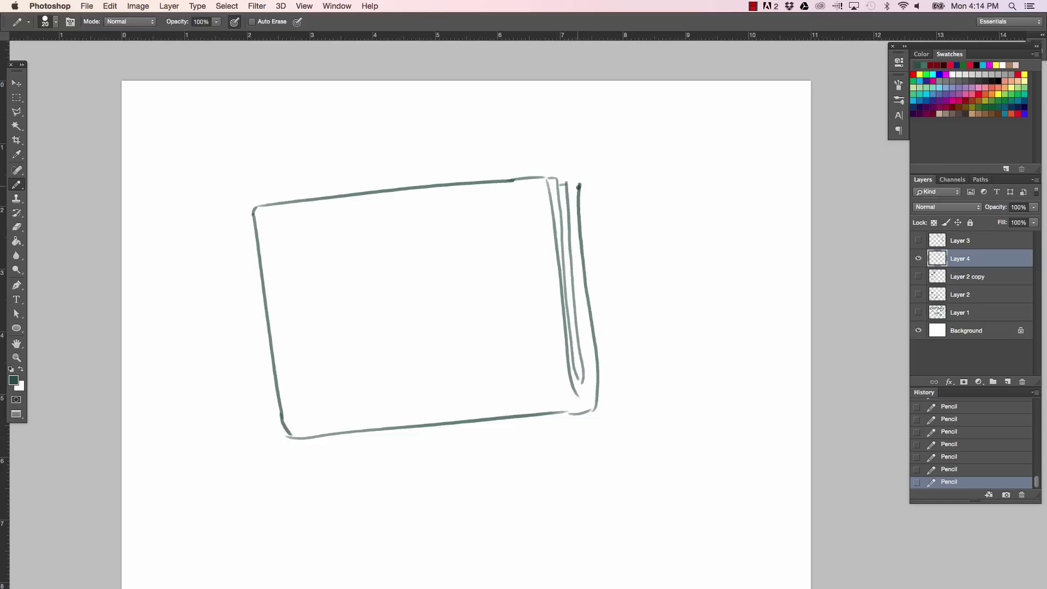
pyautogui.moveTo(566, 177); pyautogui.dragTo(584, 390)
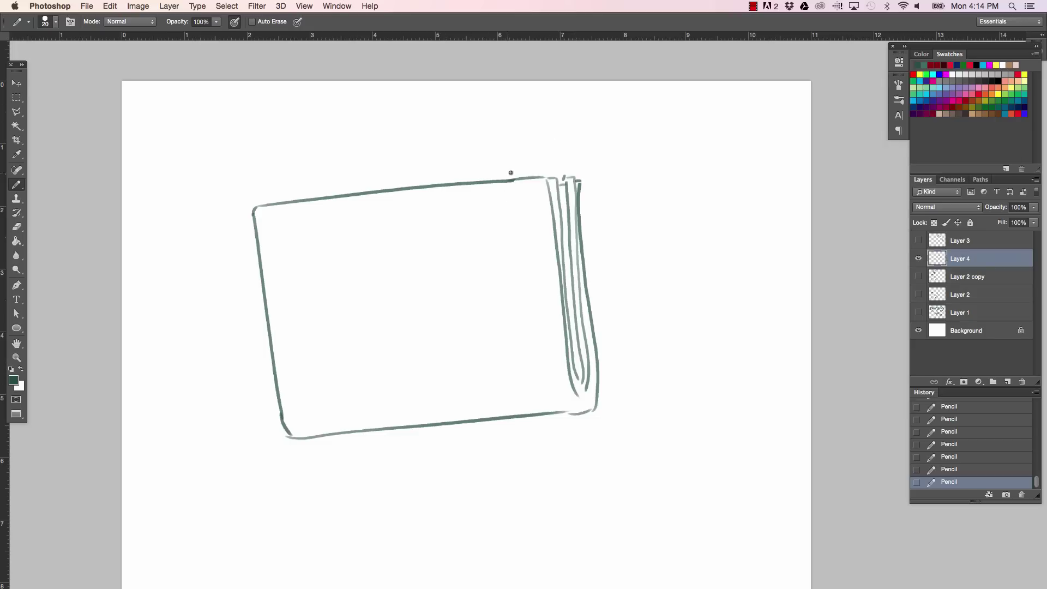
pyautogui.press('e')
pyautogui.moveTo(517, 185)
pyautogui.mouseDown()
pyautogui.moveTo(499, 191)
pyautogui.moveTo(549, 172)
pyautogui.moveTo(551, 189)
pyautogui.mouseUp()
pyautogui.press('b')
pyautogui.press('space')
pyautogui.moveTo(308, 492); pyautogui.dragTo(221, 494)
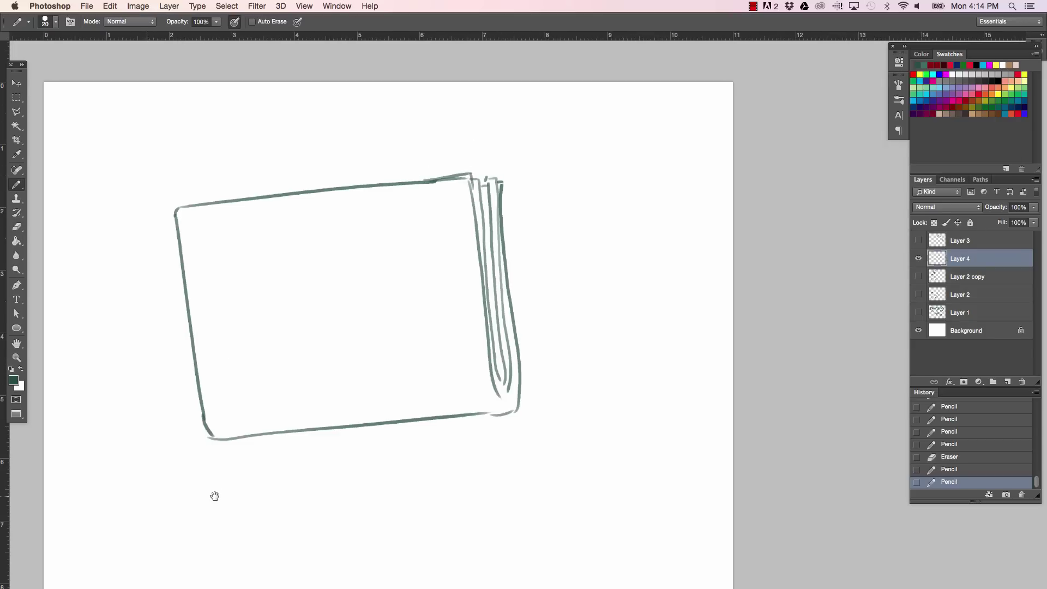
pyautogui.moveTo(229, 440); pyautogui.dragTo(211, 436)
pyautogui.press('e')
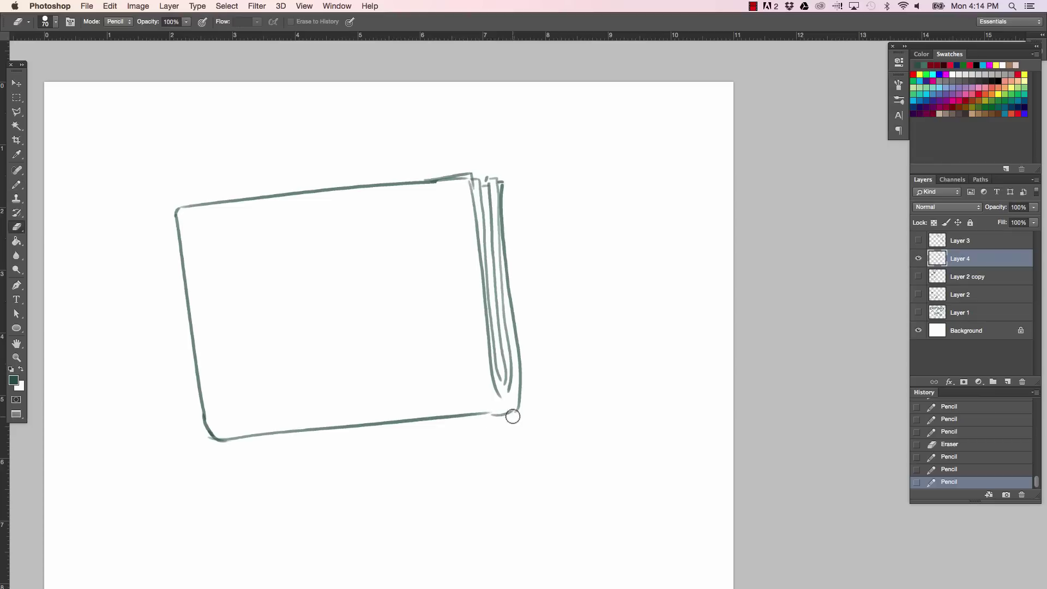
pyautogui.press('b')
pyautogui.moveTo(509, 416)
pyautogui.mouseDown()
pyautogui.moveTo(491, 413)
pyautogui.moveTo(519, 409)
pyautogui.mouseUp()
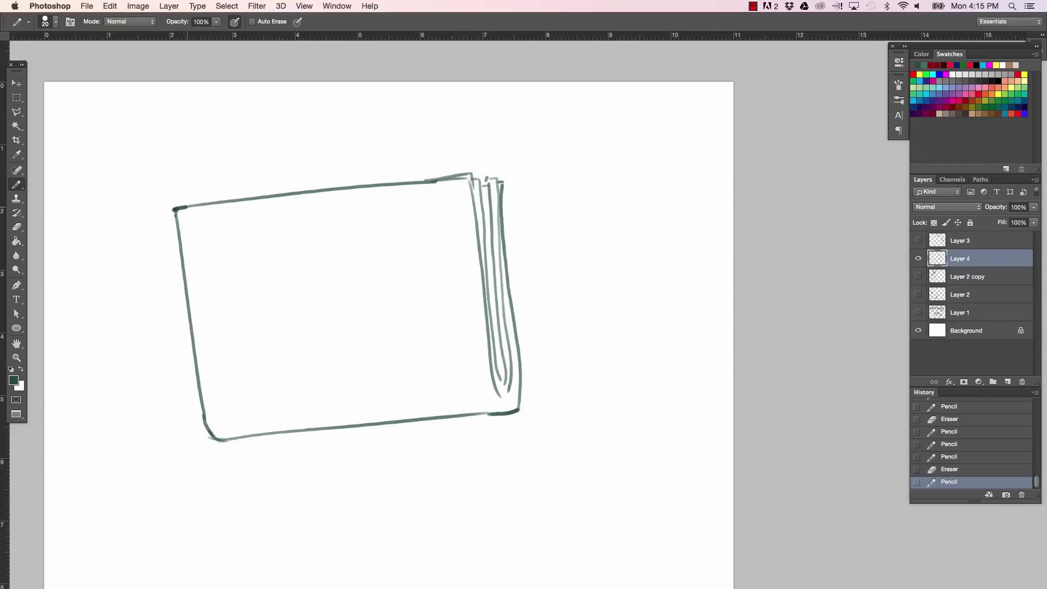
# Hand-letter 'BOSS FIRED' across the top of the newspaper.
pyautogui.moveTo(174, 208)
pyautogui.mouseDown()
pyautogui.moveTo(178, 234)
pyautogui.moveTo(196, 248)
pyautogui.mouseUp()
pyautogui.moveTo(197, 222)
pyautogui.mouseDown()
pyautogui.moveTo(197, 250)
pyautogui.moveTo(227, 220)
pyautogui.moveTo(240, 244)
pyautogui.moveTo(290, 218)
pyautogui.moveTo(288, 234)
pyautogui.moveTo(303, 208)
pyautogui.mouseUp()
pyautogui.moveTo(289, 224); pyautogui.dragTo(354, 231)
pyautogui.moveTo(355, 230)
pyautogui.mouseDown()
pyautogui.moveTo(374, 224)
pyautogui.moveTo(366, 212)
pyautogui.mouseUp()
pyautogui.moveTo(347, 206)
pyautogui.mouseDown()
pyautogui.moveTo(371, 200)
pyautogui.moveTo(383, 224)
pyautogui.mouseUp()
# Letter 'FOR GUSSY PEE' on the second headline line.
pyautogui.moveTo(199, 262)
pyautogui.mouseDown()
pyautogui.moveTo(202, 283)
pyautogui.moveTo(213, 270)
pyautogui.mouseUp()
pyautogui.moveTo(226, 264)
pyautogui.mouseDown()
pyautogui.moveTo(237, 279)
pyautogui.moveTo(304, 253)
pyautogui.moveTo(307, 269)
pyautogui.moveTo(324, 266)
pyautogui.mouseUp()
pyautogui.press('e')
pyautogui.press('b')
pyautogui.moveTo(345, 252); pyautogui.dragTo(349, 267)
pyautogui.moveTo(384, 244)
pyautogui.mouseDown()
pyautogui.moveTo(382, 263)
pyautogui.moveTo(410, 259)
pyautogui.mouseUp()
pyautogui.moveTo(393, 251)
pyautogui.mouseDown()
pyautogui.moveTo(415, 237)
pyautogui.moveTo(434, 253)
pyautogui.moveTo(435, 233)
pyautogui.moveTo(405, 235)
pyautogui.mouseUp()
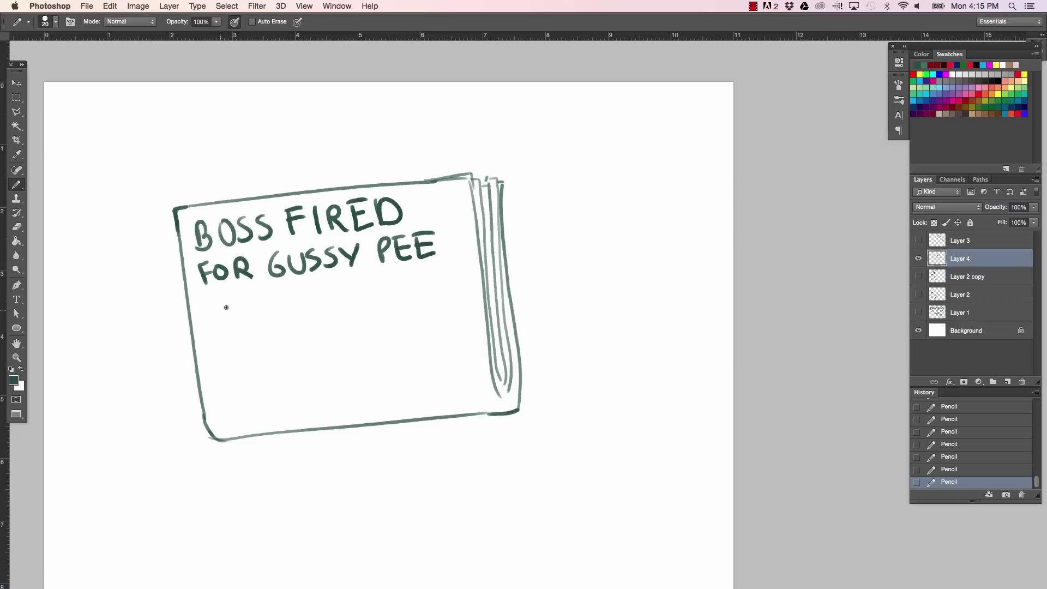
# Letter the second 'PEE' on a new line and erase nearby specks.
pyautogui.moveTo(209, 300)
pyautogui.mouseDown()
pyautogui.moveTo(213, 321)
pyautogui.moveTo(217, 311)
pyautogui.moveTo(247, 320)
pyautogui.mouseUp()
pyautogui.moveTo(230, 309)
pyautogui.mouseDown()
pyautogui.moveTo(246, 294)
pyautogui.moveTo(270, 315)
pyautogui.moveTo(266, 301)
pyautogui.mouseUp()
pyautogui.moveTo(248, 298); pyautogui.dragTo(264, 293)
pyautogui.press('e')
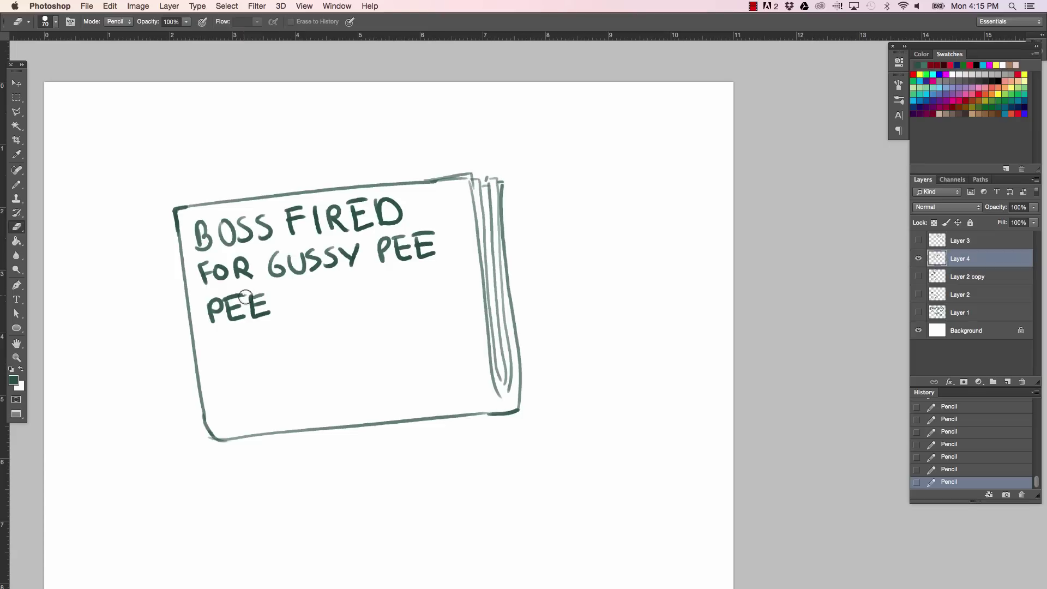
pyautogui.click(246, 292)
pyautogui.click(286, 295)
pyautogui.press('b')
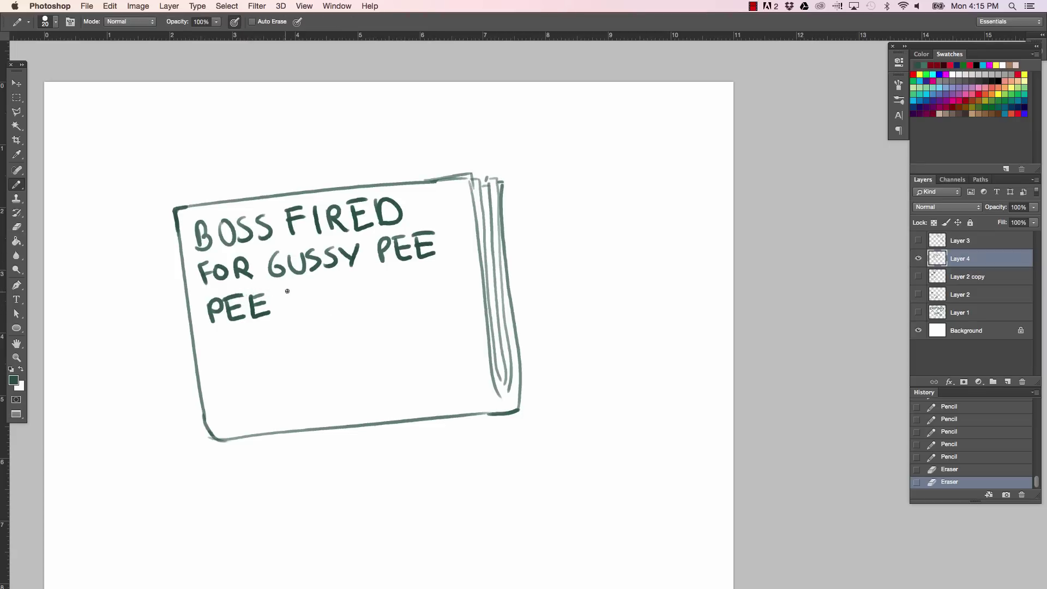
# Draw dashed text lines down the column under the headline, with erased word gaps.
pyautogui.moveTo(208, 337)
pyautogui.mouseDown()
pyautogui.moveTo(269, 329)
pyautogui.moveTo(267, 342)
pyautogui.moveTo(212, 353)
pyautogui.mouseUp()
pyautogui.moveTo(211, 370); pyautogui.dragTo(260, 365)
pyautogui.press('e')
pyautogui.click(250, 352)
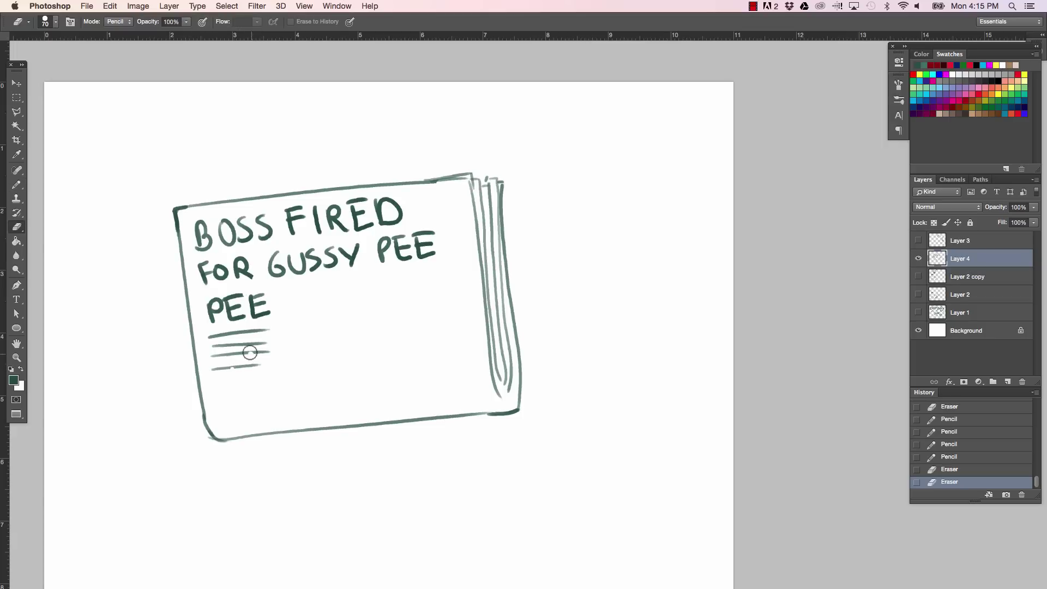
pyautogui.click(230, 371)
pyautogui.click(227, 337)
pyautogui.click(226, 336)
pyautogui.press('b')
pyautogui.moveTo(215, 378)
pyautogui.mouseDown()
pyautogui.moveTo(263, 375)
pyautogui.moveTo(261, 396)
pyautogui.mouseUp()
pyautogui.moveTo(224, 407)
pyautogui.mouseDown()
pyautogui.moveTo(257, 404)
pyautogui.moveTo(247, 415)
pyautogui.moveTo(280, 418)
pyautogui.mouseUp()
# Erase more word gaps in the text dashes using a size 40 eraser.
pyautogui.press('e')
pyautogui.click(267, 330)
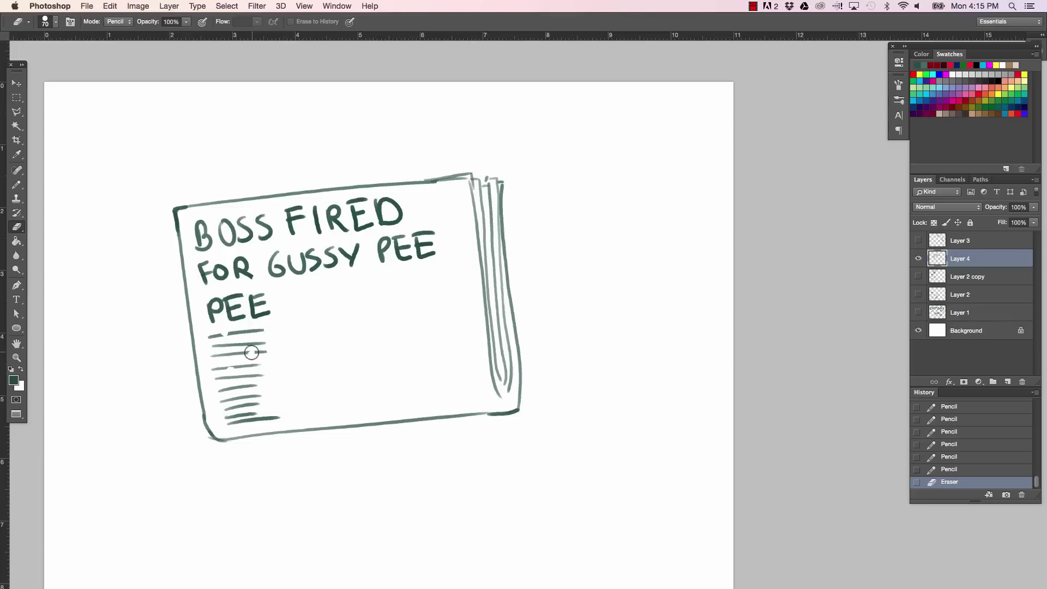
pyautogui.click(223, 333)
pyautogui.press('[')
pyautogui.press('[')
pyautogui.press('[')
pyautogui.click(230, 367)
pyautogui.click(246, 387)
pyautogui.click(235, 402)
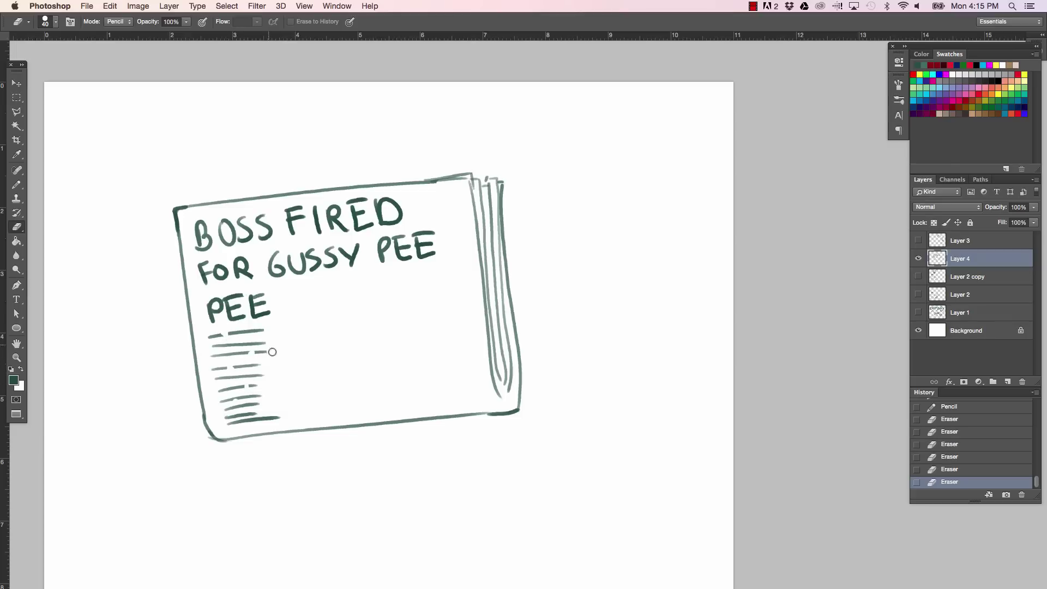
pyautogui.click(279, 418)
pyautogui.press('b')
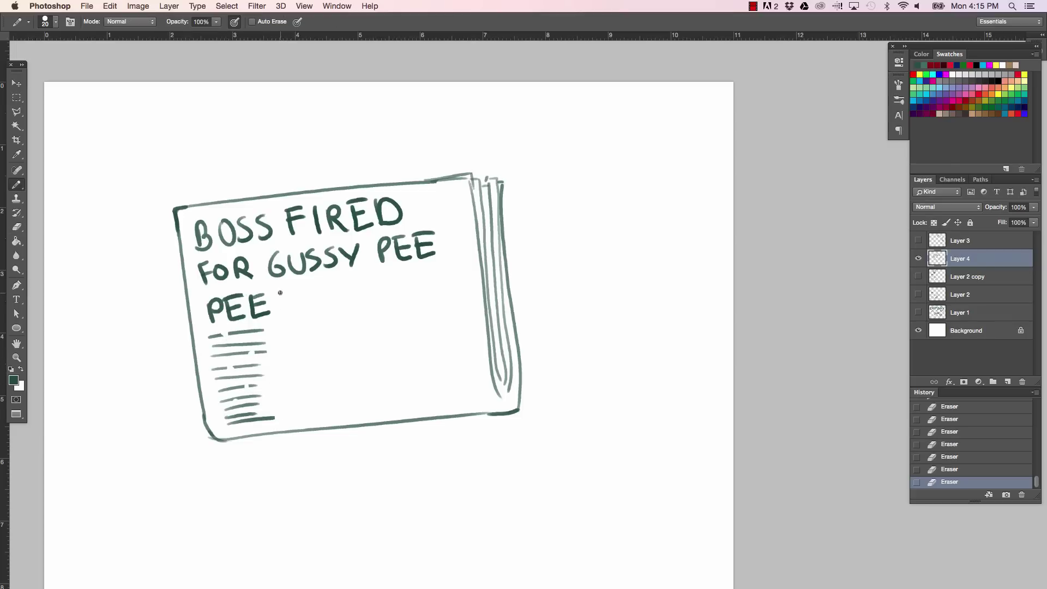
# Outline the picture box with a vertical line, a headline rule and a dark bottom edge.
pyautogui.moveTo(281, 295); pyautogui.dragTo(297, 420)
pyautogui.moveTo(278, 288); pyautogui.dragTo(451, 269)
pyautogui.press('e')
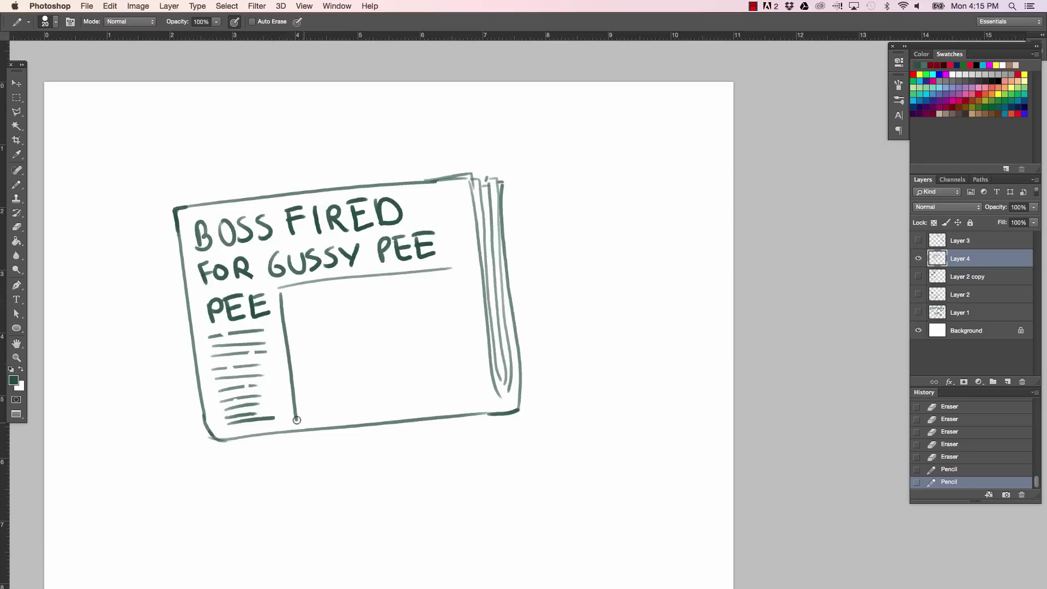
pyautogui.click(295, 420)
pyautogui.press('b')
pyautogui.moveTo(295, 416); pyautogui.dragTo(456, 388)
pyautogui.press('super+z')
pyautogui.moveTo(297, 417); pyautogui.dragTo(487, 396)
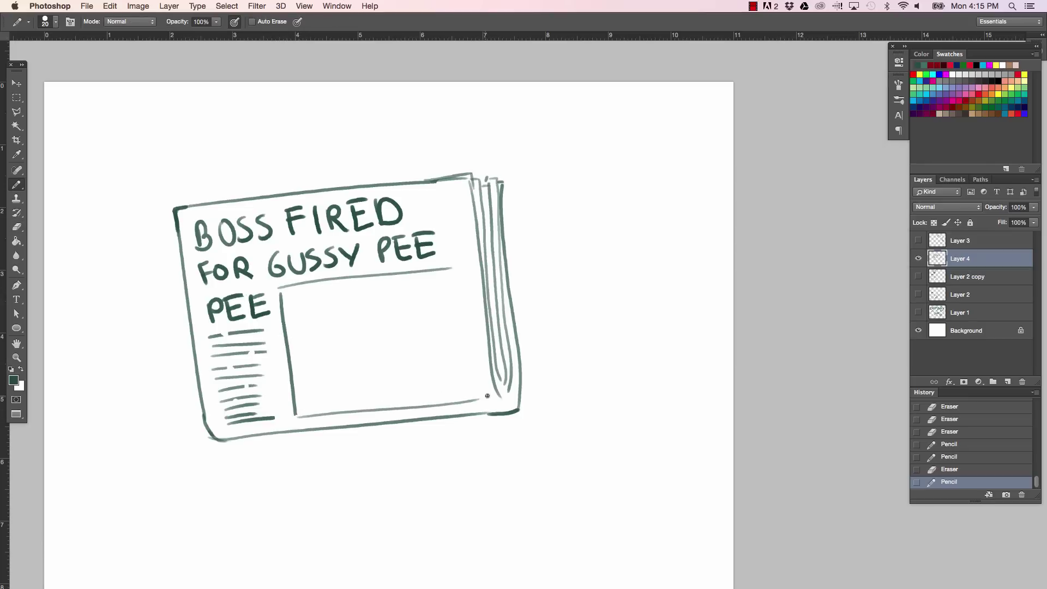
pyautogui.click(277, 288)
# Erase stray marks and the column's lower text lines, then draw the picture box's right edge.
pyautogui.press('e')
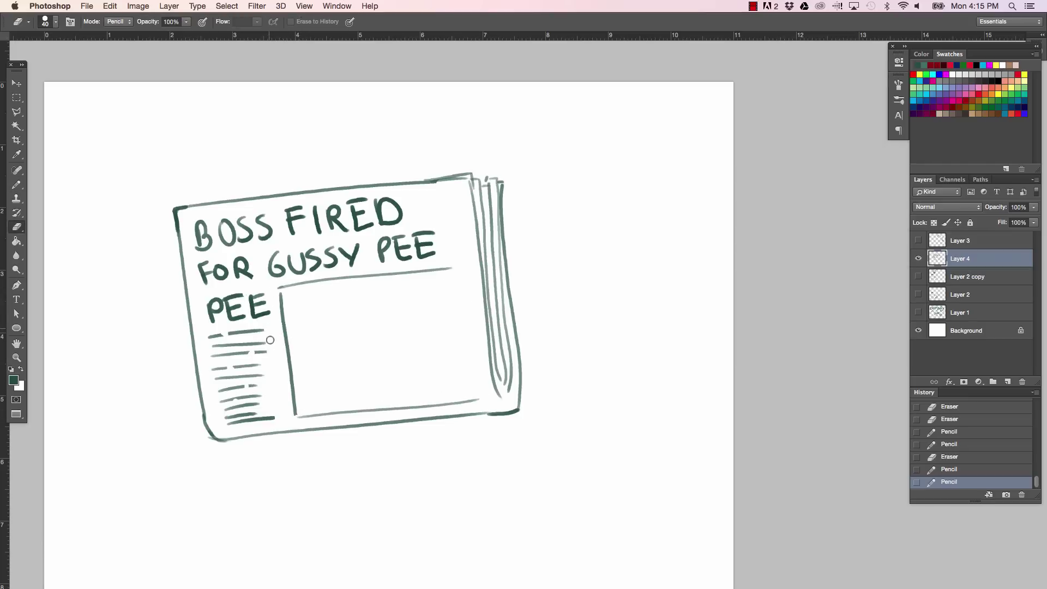
pyautogui.click(269, 341)
pyautogui.click(278, 415)
pyautogui.moveTo(253, 408)
pyautogui.mouseDown()
pyautogui.moveTo(267, 390)
pyautogui.moveTo(266, 413)
pyautogui.mouseUp()
pyautogui.press('b')
pyautogui.press('e')
pyautogui.click(446, 275)
pyautogui.press('b')
pyautogui.moveTo(455, 270); pyautogui.dragTo(470, 402)
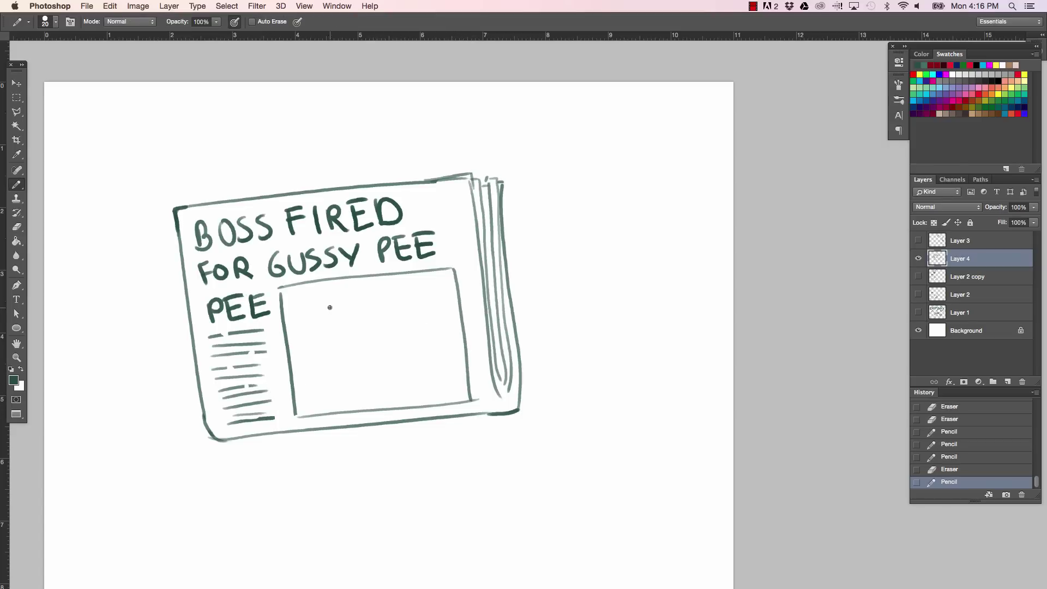
# Sketch the face outline, chin, top and left side of the head, and the ear.
pyautogui.moveTo(329, 309); pyautogui.dragTo(348, 370)
pyautogui.press('super+z')
pyautogui.moveTo(329, 330)
pyautogui.mouseDown()
pyautogui.moveTo(379, 372)
pyautogui.moveTo(419, 344)
pyautogui.mouseUp()
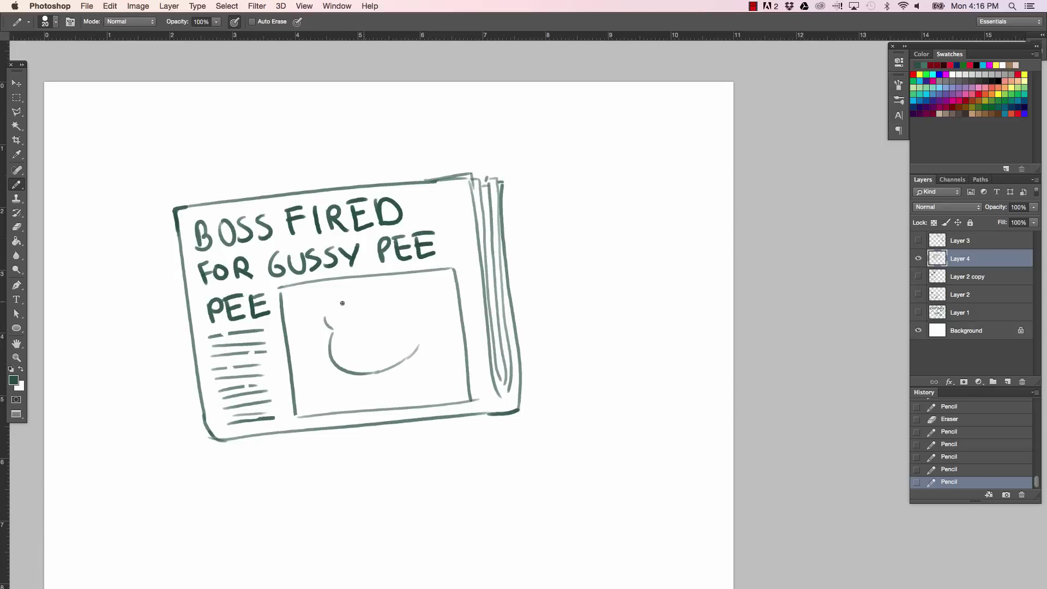
pyautogui.moveTo(324, 298); pyautogui.dragTo(329, 326)
pyautogui.moveTo(326, 285)
pyautogui.mouseDown()
pyautogui.moveTo(323, 303)
pyautogui.moveTo(396, 290)
pyautogui.moveTo(408, 322)
pyautogui.mouseUp()
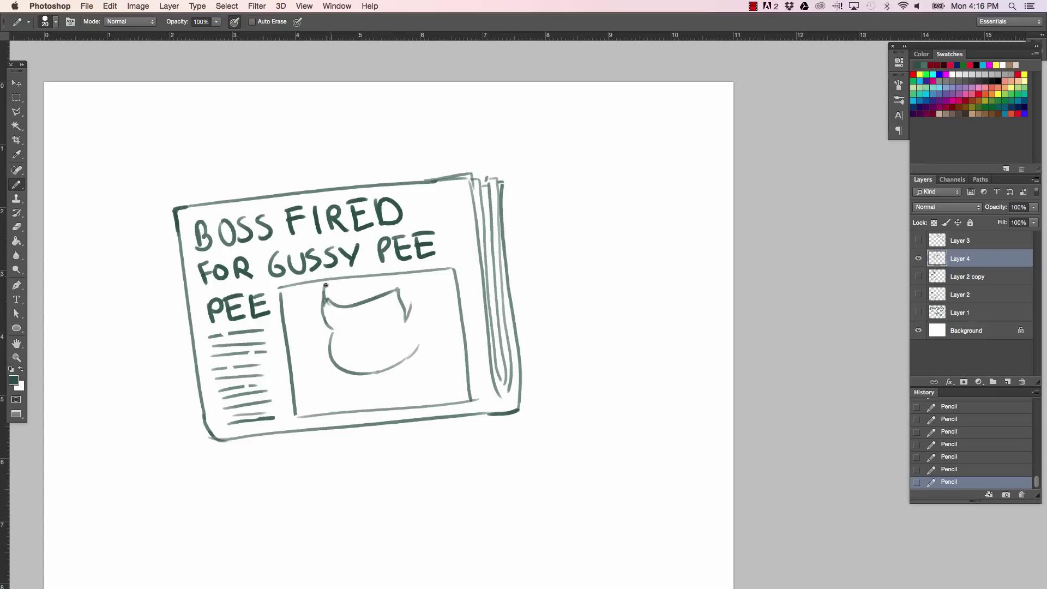
pyautogui.moveTo(330, 277); pyautogui.dragTo(322, 312)
pyautogui.moveTo(412, 289); pyautogui.dragTo(409, 320)
# Add the gaping mouth, an eye and the left side of the face.
pyautogui.moveTo(346, 352)
pyautogui.mouseDown()
pyautogui.moveTo(375, 347)
pyautogui.moveTo(380, 357)
pyautogui.mouseUp()
pyautogui.press('super+z')
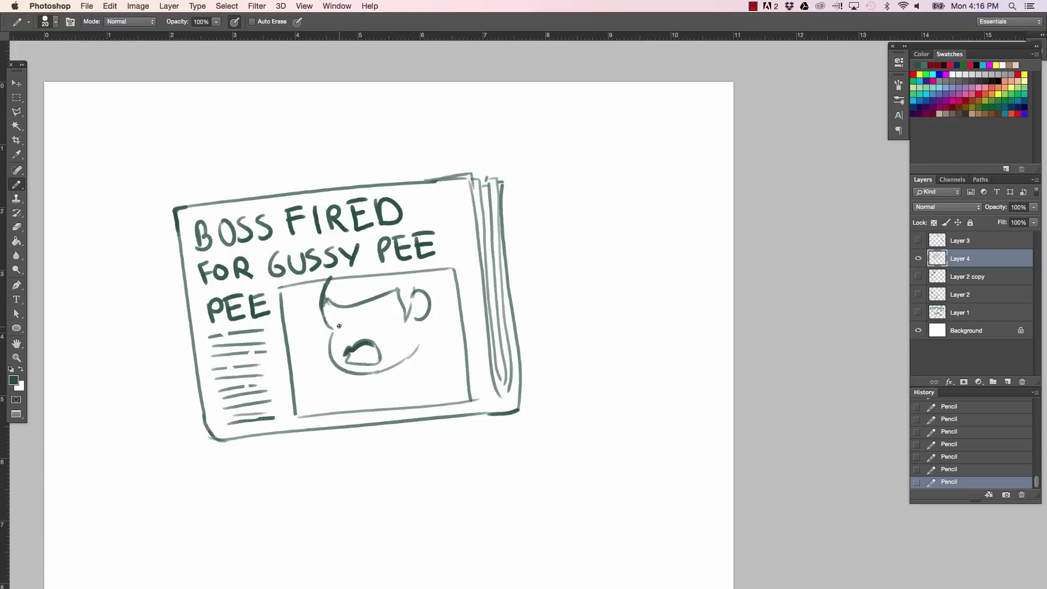
pyautogui.moveTo(341, 323)
pyautogui.mouseDown()
pyautogui.moveTo(372, 326)
pyautogui.moveTo(345, 310)
pyautogui.moveTo(387, 315)
pyautogui.moveTo(430, 287)
pyautogui.mouseUp()
pyautogui.moveTo(322, 291)
pyautogui.mouseDown()
pyautogui.moveTo(330, 355)
pyautogui.moveTo(353, 367)
pyautogui.mouseUp()
pyautogui.press('super+z')
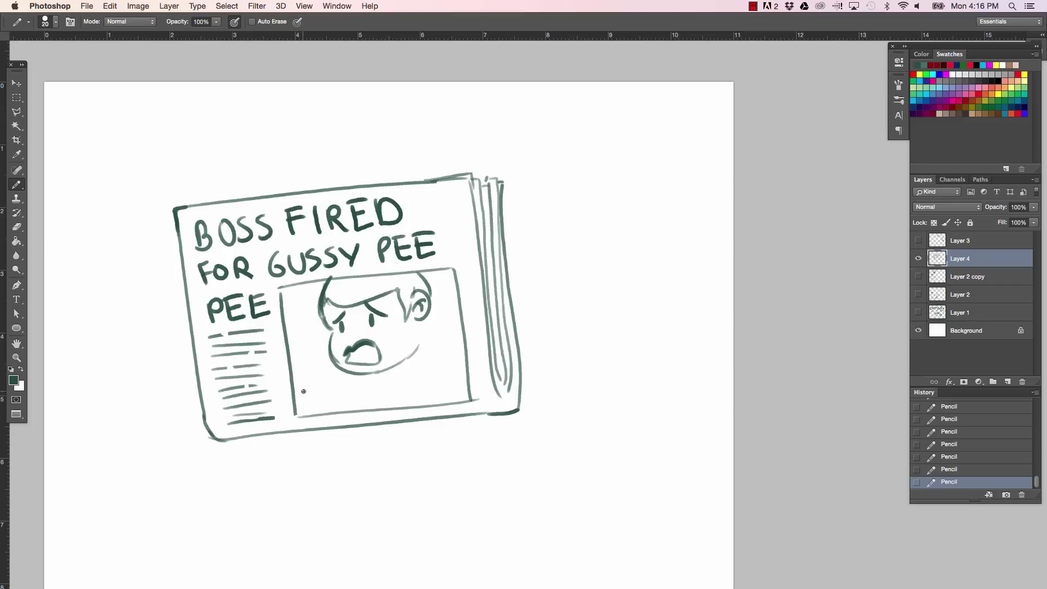
# Draw the raised left hand's fingers at the frame's left edge, trimming unwanted strokes.
pyautogui.moveTo(291, 358)
pyautogui.mouseDown()
pyautogui.moveTo(305, 379)
pyautogui.moveTo(321, 360)
pyautogui.moveTo(320, 377)
pyautogui.mouseUp()
pyautogui.press('e')
pyautogui.moveTo(320, 377)
pyautogui.mouseDown()
pyautogui.moveTo(340, 369)
pyautogui.moveTo(319, 392)
pyautogui.moveTo(332, 396)
pyautogui.moveTo(311, 405)
pyautogui.moveTo(343, 414)
pyautogui.mouseUp()
pyautogui.press('b')
pyautogui.press('e')
pyautogui.press('b')
pyautogui.press('alt+super+z')
pyautogui.press('alt+super+z')
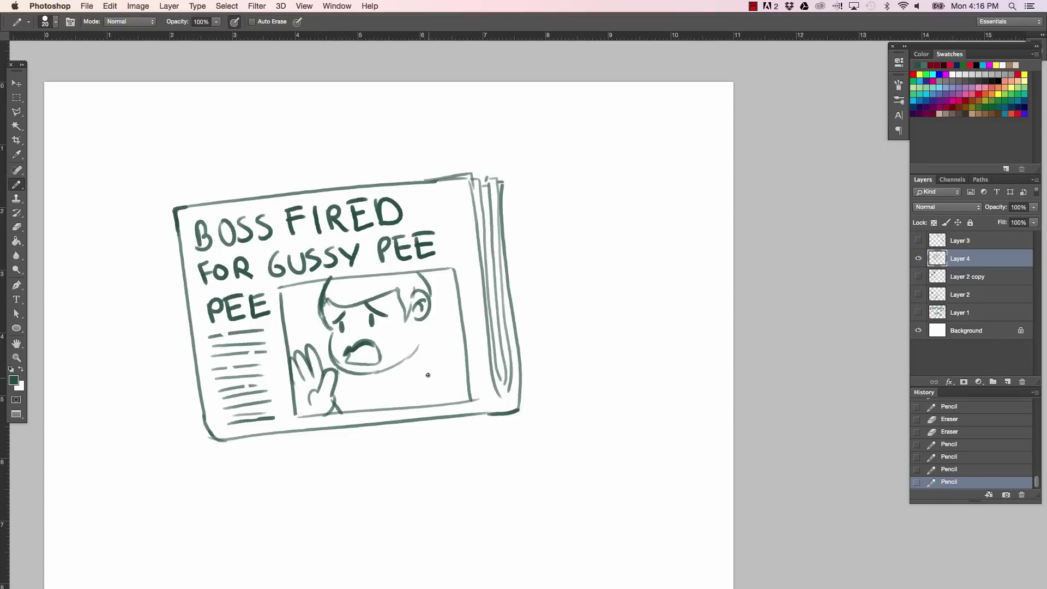
# Draw the raised right hand's fingers, thumb and palm, and add to the left hand.
pyautogui.moveTo(428, 375)
pyautogui.mouseDown()
pyautogui.moveTo(448, 364)
pyautogui.moveTo(456, 374)
pyautogui.moveTo(420, 397)
pyautogui.moveTo(425, 378)
pyautogui.moveTo(430, 399)
pyautogui.mouseUp()
pyautogui.moveTo(442, 377)
pyautogui.mouseDown()
pyautogui.moveTo(434, 393)
pyautogui.moveTo(458, 372)
pyautogui.moveTo(454, 353)
pyautogui.mouseUp()
pyautogui.press('e')
pyautogui.press('b')
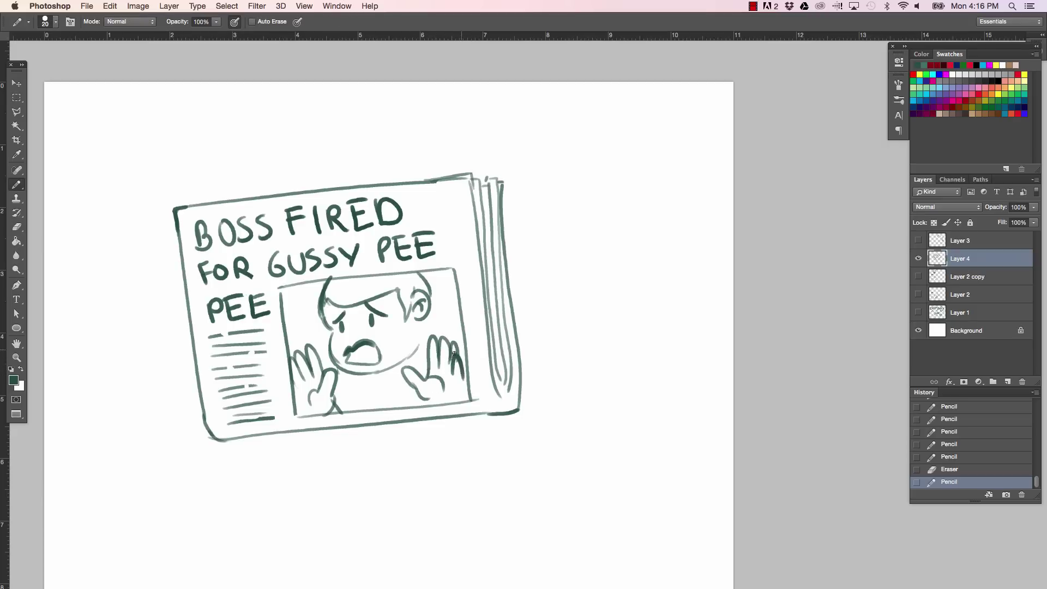
pyautogui.moveTo(459, 397); pyautogui.dragTo(459, 380)
pyautogui.moveTo(293, 384)
pyautogui.mouseDown()
pyautogui.moveTo(305, 403)
pyautogui.moveTo(302, 392)
pyautogui.mouseUp()
pyautogui.press('e')
pyautogui.press('b')
pyautogui.press('e')
pyautogui.press('b')
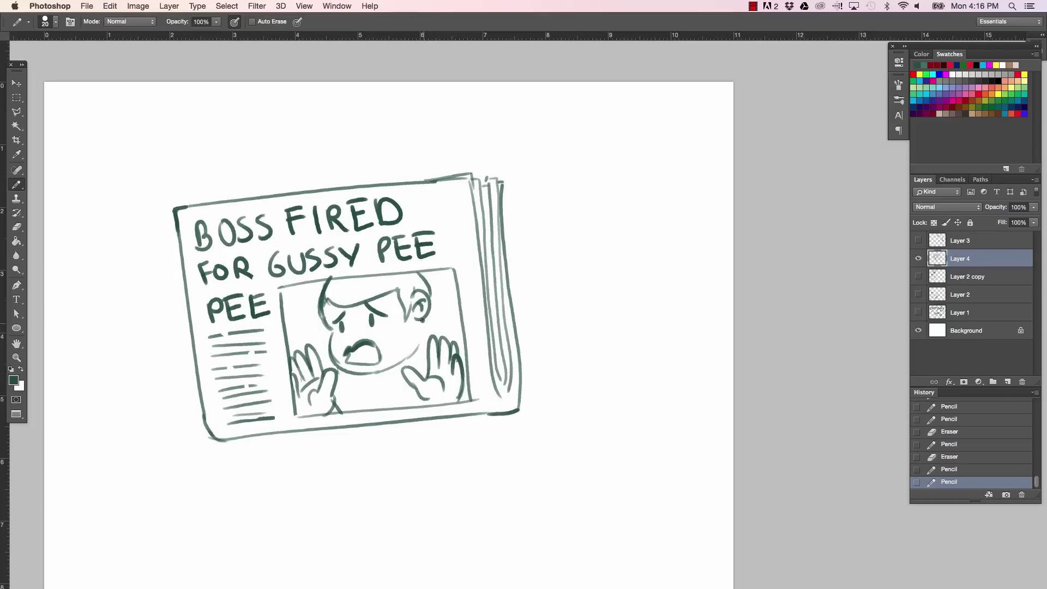
# Redraw the ear, add the shoulders and a chin stroke, and thicken the back of the head.
pyautogui.moveTo(424, 273)
pyautogui.mouseDown()
pyautogui.moveTo(434, 290)
pyautogui.moveTo(421, 312)
pyautogui.mouseUp()
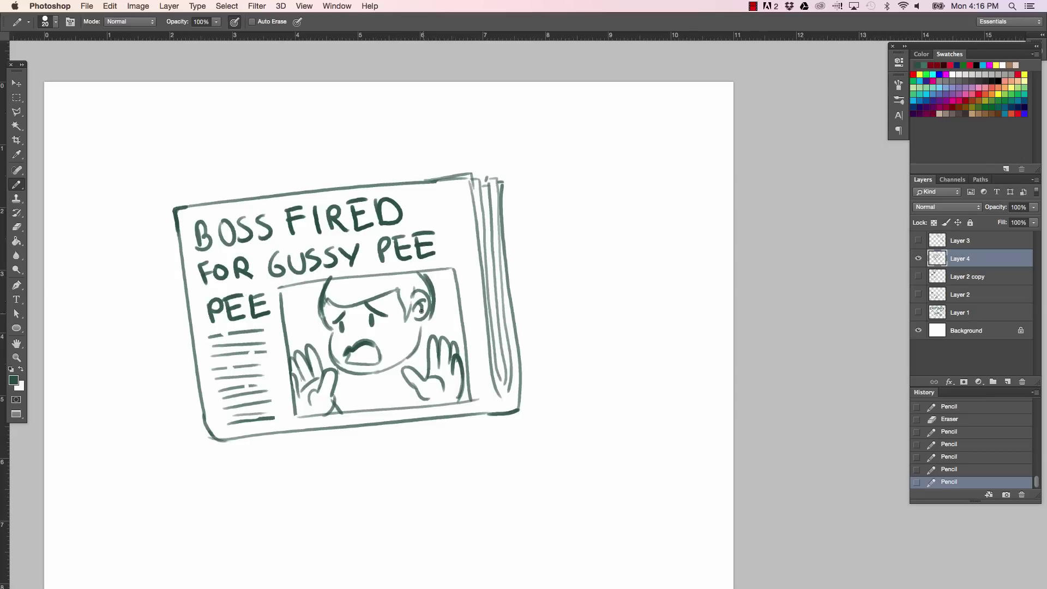
pyautogui.moveTo(360, 376); pyautogui.dragTo(403, 382)
pyautogui.moveTo(316, 355); pyautogui.dragTo(331, 360)
pyautogui.moveTo(431, 312); pyautogui.dragTo(423, 274)
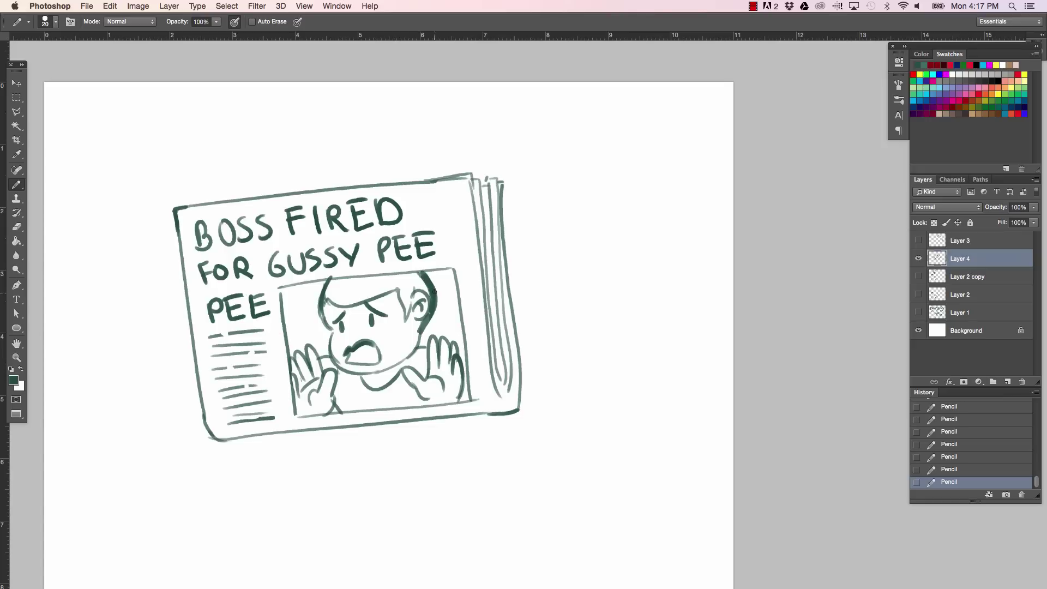
# Scribble dark hair with a size-50 pencil, then add an alarm mark and neck hatching at size 20.
pyautogui.press(']')
pyautogui.press(']')
pyautogui.moveTo(337, 289)
pyautogui.mouseDown()
pyautogui.moveTo(336, 279)
pyautogui.moveTo(338, 297)
pyautogui.moveTo(381, 280)
pyautogui.moveTo(404, 285)
pyautogui.moveTo(384, 294)
pyautogui.moveTo(410, 280)
pyautogui.moveTo(404, 303)
pyautogui.moveTo(422, 280)
pyautogui.mouseUp()
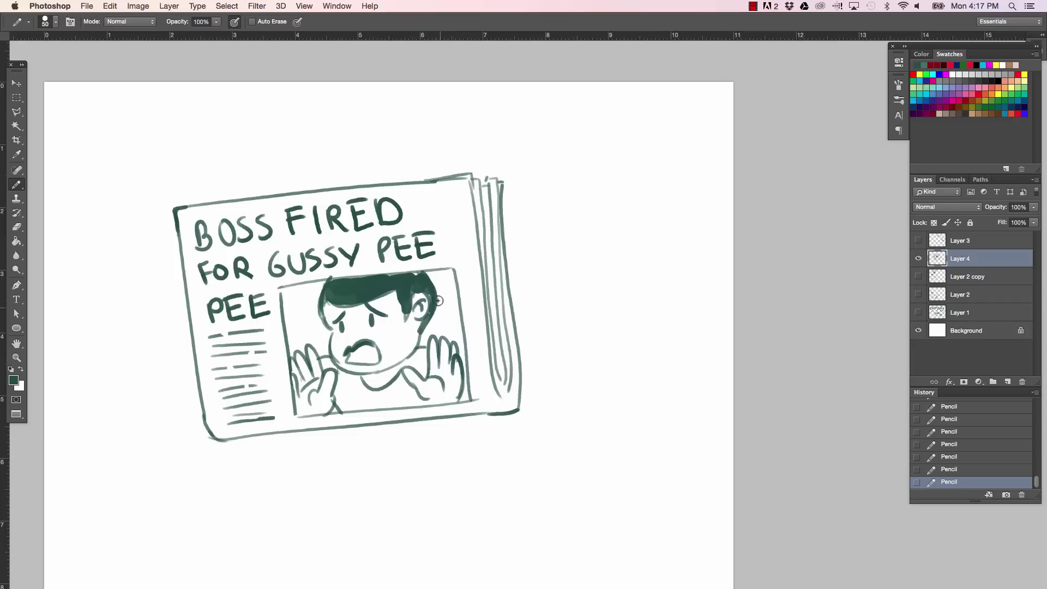
pyautogui.press('[')
pyautogui.press('[')
pyautogui.press('[')
pyautogui.press('[')
pyautogui.press('[')
pyautogui.moveTo(299, 298); pyautogui.dragTo(293, 303)
pyautogui.press('super+z')
pyautogui.press('[')
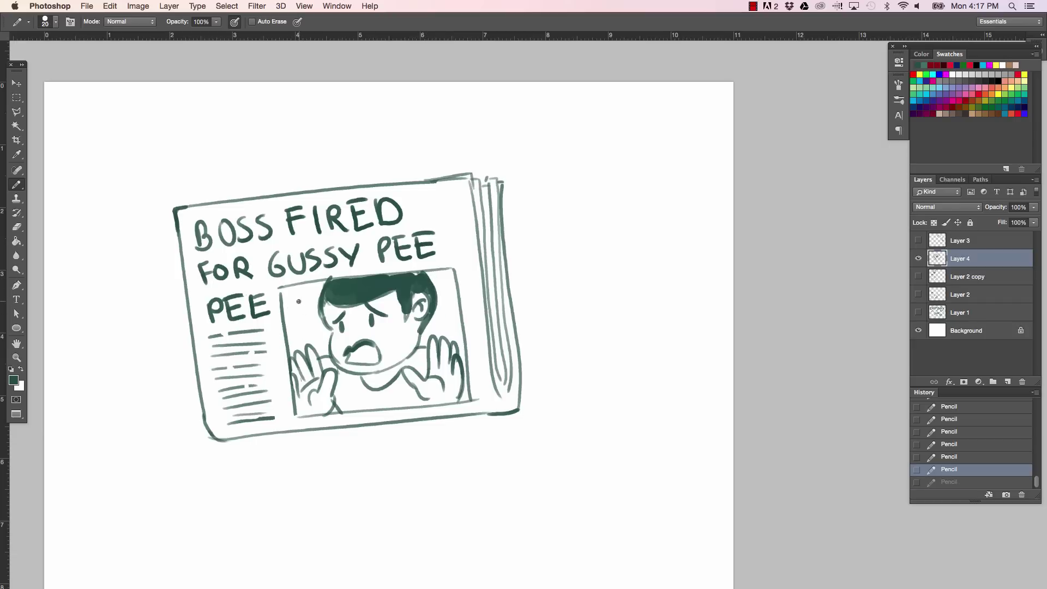
pyautogui.moveTo(303, 297); pyautogui.dragTo(301, 301)
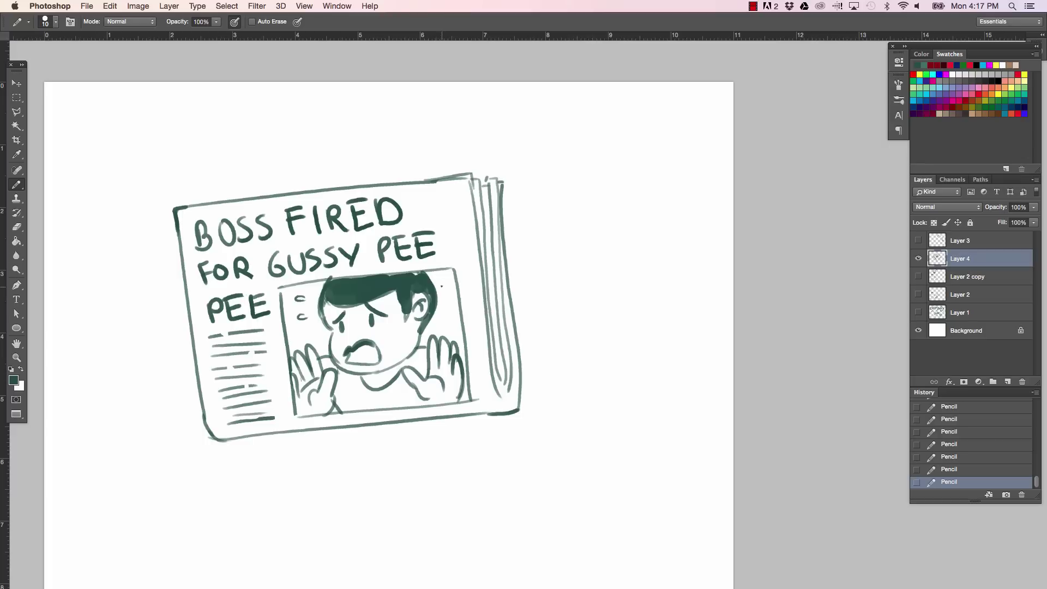
pyautogui.moveTo(437, 315)
pyautogui.mouseDown()
pyautogui.moveTo(446, 334)
pyautogui.moveTo(424, 342)
pyautogui.mouseUp()
pyautogui.moveTo(425, 327); pyautogui.dragTo(420, 345)
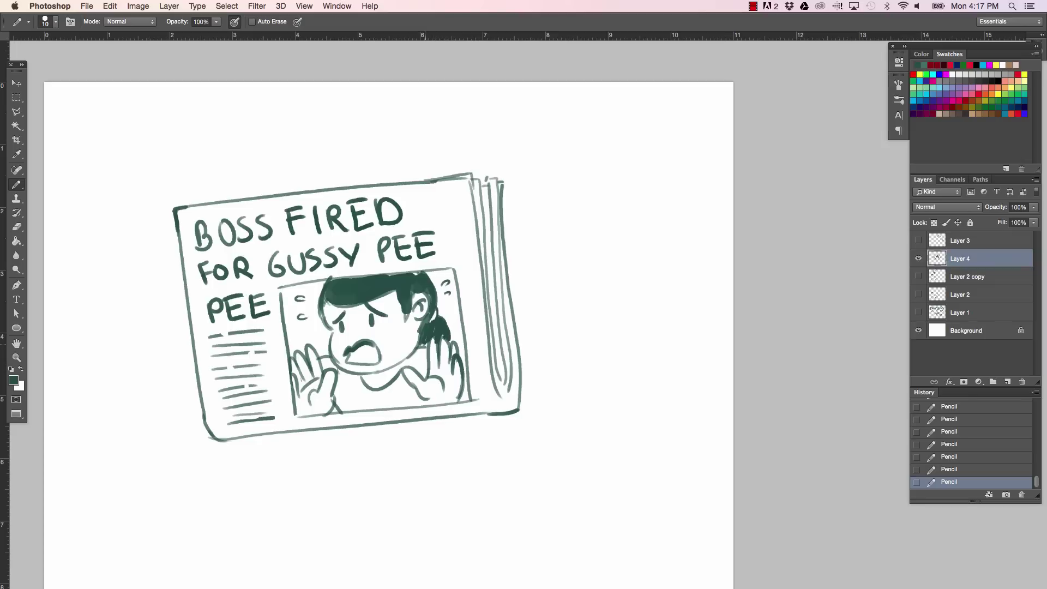
# Tidy the chin and collar lines, erase stray wrist and text marks, and redraw the thumb outline.
pyautogui.press('e')
pyautogui.moveTo(398, 371)
pyautogui.mouseDown()
pyautogui.moveTo(384, 386)
pyautogui.moveTo(391, 367)
pyautogui.moveTo(432, 400)
pyautogui.mouseUp()
pyautogui.press('b')
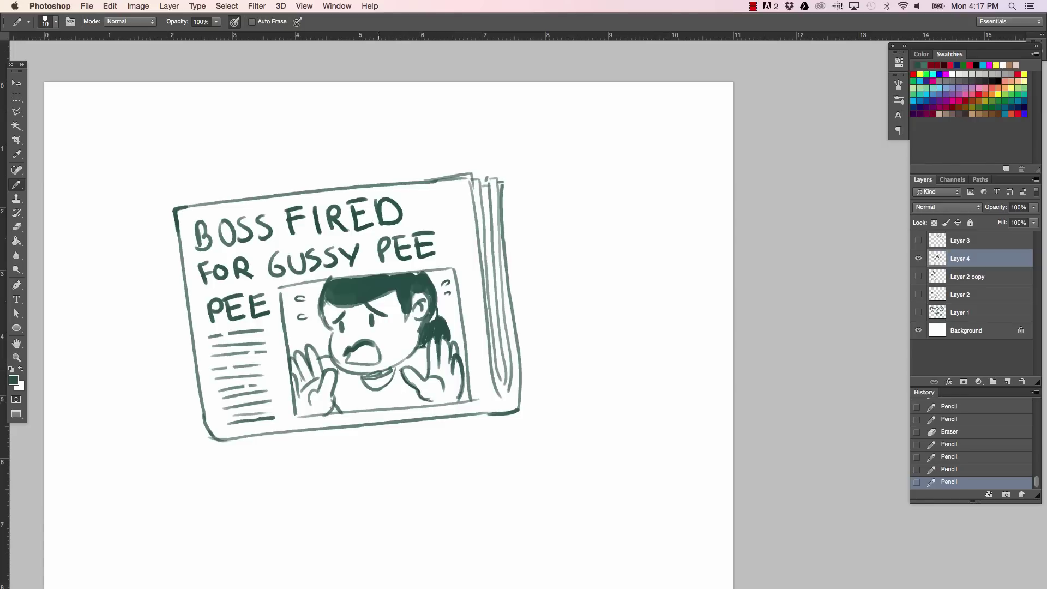
pyautogui.press('e')
pyautogui.press('b')
pyautogui.press('e')
pyautogui.moveTo(332, 391); pyautogui.dragTo(329, 402)
pyautogui.press('b')
pyautogui.moveTo(419, 395); pyautogui.dragTo(434, 406)
pyautogui.press('e')
pyautogui.moveTo(272, 418)
pyautogui.mouseDown()
pyautogui.moveTo(230, 417)
pyautogui.moveTo(275, 410)
pyautogui.moveTo(279, 425)
pyautogui.moveTo(230, 433)
pyautogui.mouseUp()
# Move the newspaper drawing up and right, and hand-letter 'NO GUS NO FUSS' beneath it.
pyautogui.press('b')
pyautogui.press('e')
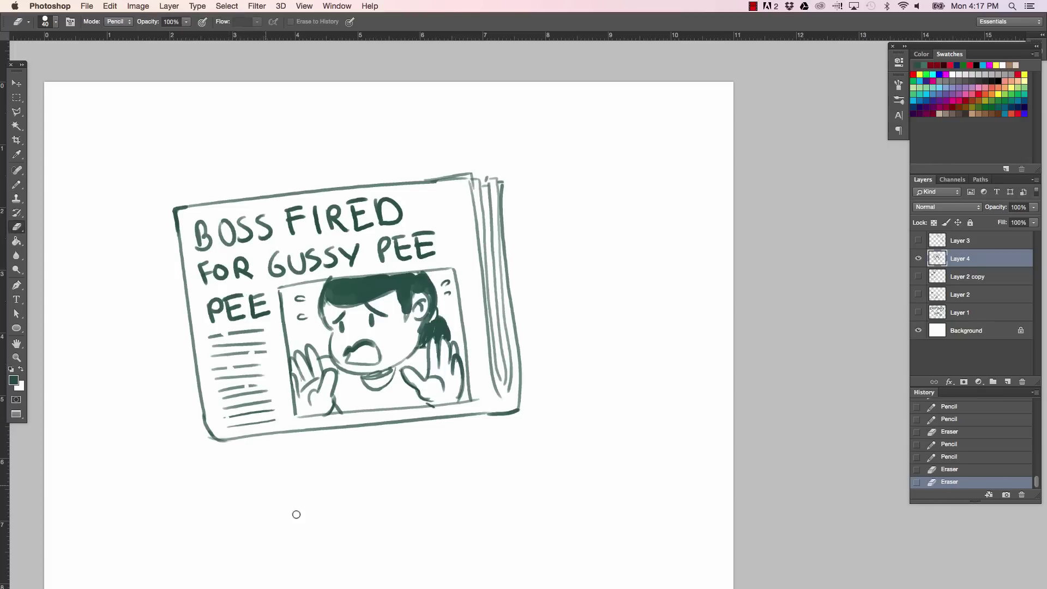
pyautogui.scroll(-2, 274, 489)
pyautogui.press('v')
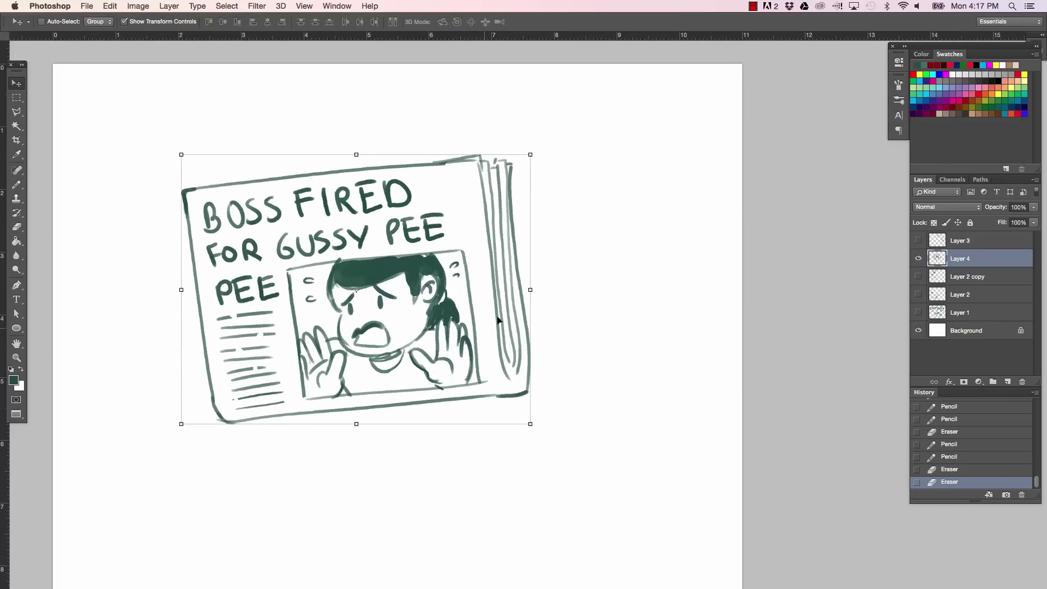
pyautogui.moveTo(497, 321); pyautogui.dragTo(534, 253)
pyautogui.press('b')
pyautogui.moveTo(255, 420)
pyautogui.mouseDown()
pyautogui.moveTo(274, 404)
pyautogui.moveTo(319, 410)
pyautogui.mouseUp()
pyautogui.moveTo(326, 407)
pyautogui.mouseDown()
pyautogui.moveTo(341, 416)
pyautogui.moveTo(456, 405)
pyautogui.moveTo(459, 417)
pyautogui.mouseUp()
pyautogui.moveTo(479, 404); pyautogui.dragTo(470, 417)
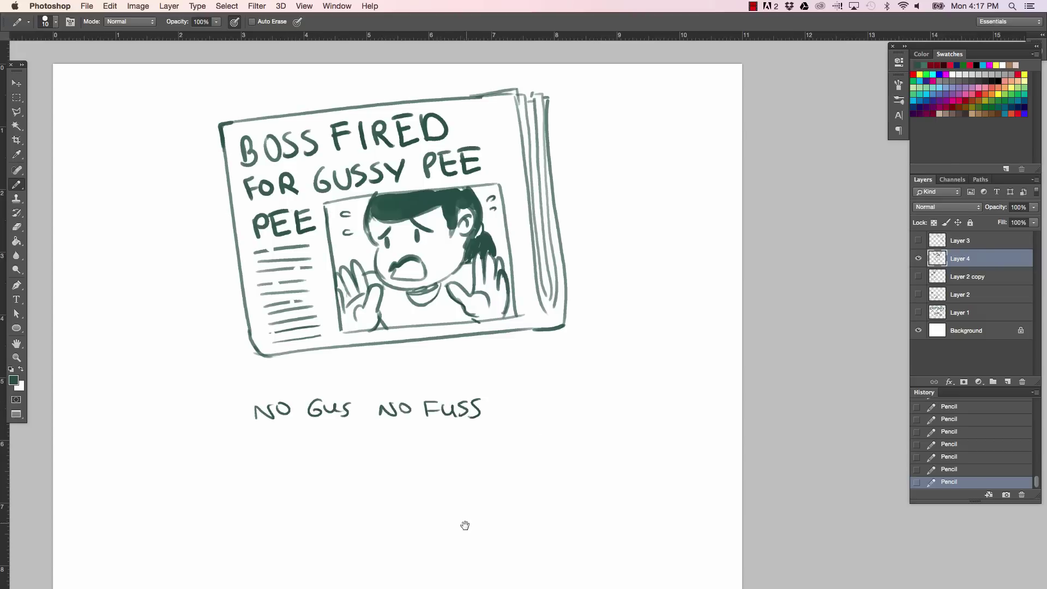
# Select the caption and move it up closer to the newspaper.
pyautogui.scroll(3, 465, 523)
pyautogui.hscroll(3, 465, 523)
pyautogui.press('m')
pyautogui.moveTo(174, 456); pyautogui.dragTo(491, 502)
pyautogui.press('v')
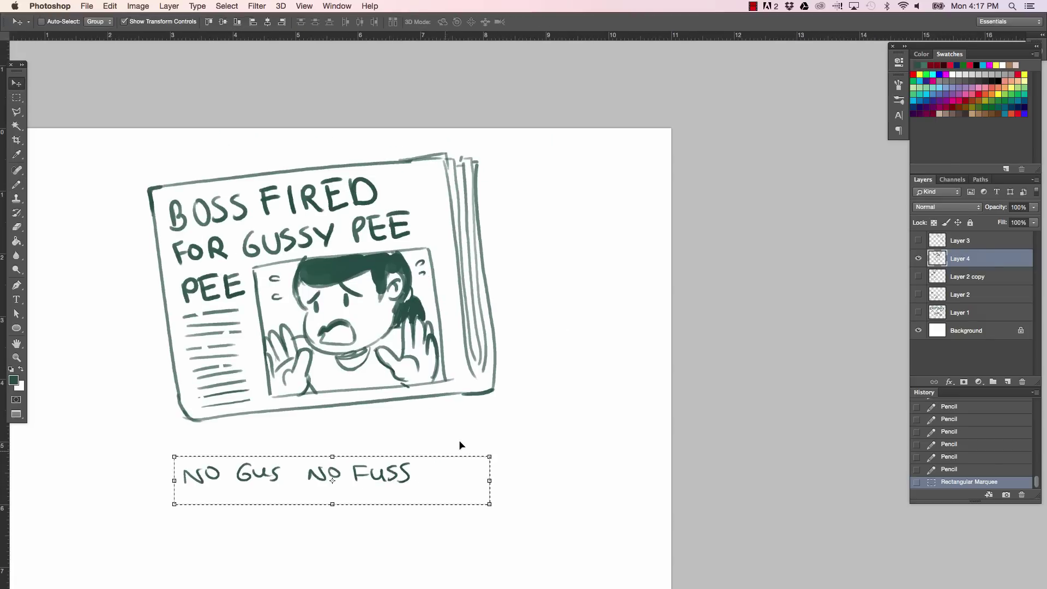
pyautogui.moveTo(413, 476); pyautogui.dragTo(438, 441)
pyautogui.press('super+d')
# Draw quotation marks around the 'NO GUS NO FUSS' caption.
pyautogui.press('b')
pyautogui.moveTo(195, 434); pyautogui.dragTo(201, 437)
pyautogui.moveTo(440, 426); pyautogui.dragTo(445, 430)
# Move the whole newspaper drawing down the page and zoom back in on it.
pyautogui.press('super+minus')
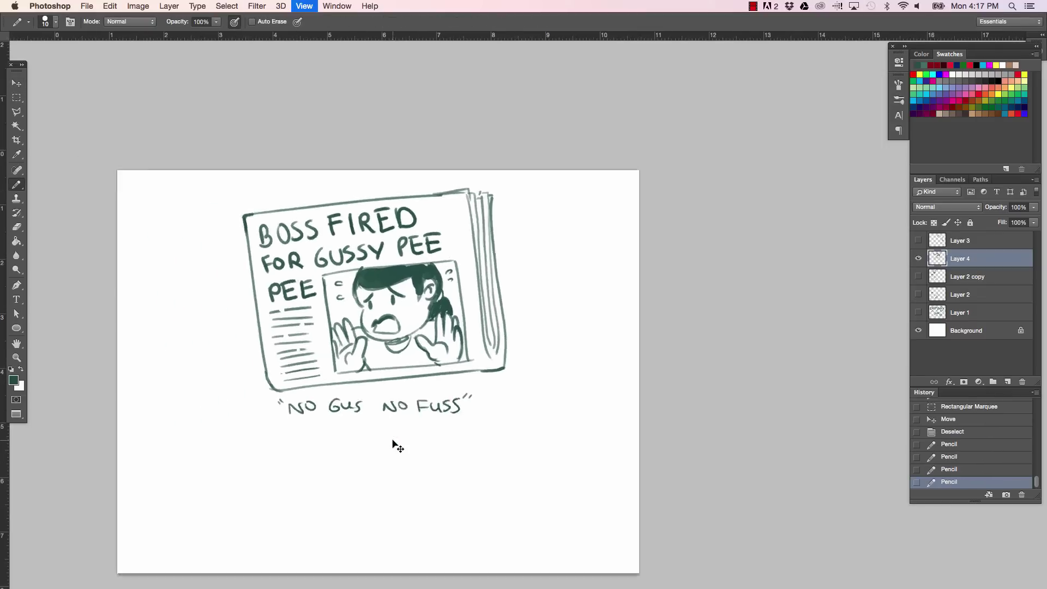
pyautogui.press('a')
pyautogui.press('v')
pyautogui.moveTo(475, 359); pyautogui.dragTo(475, 403)
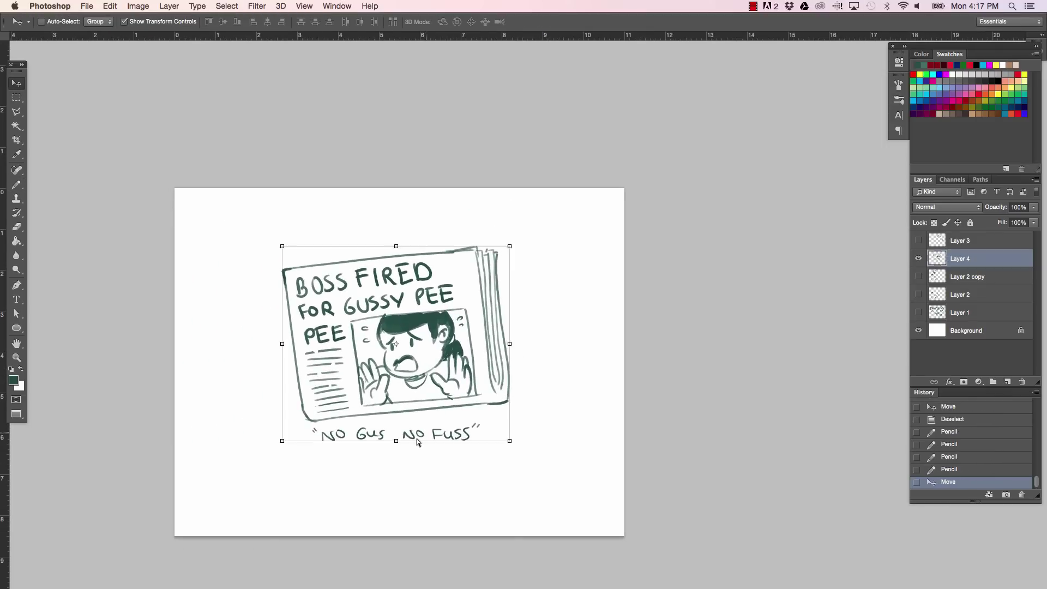
pyautogui.press('a')
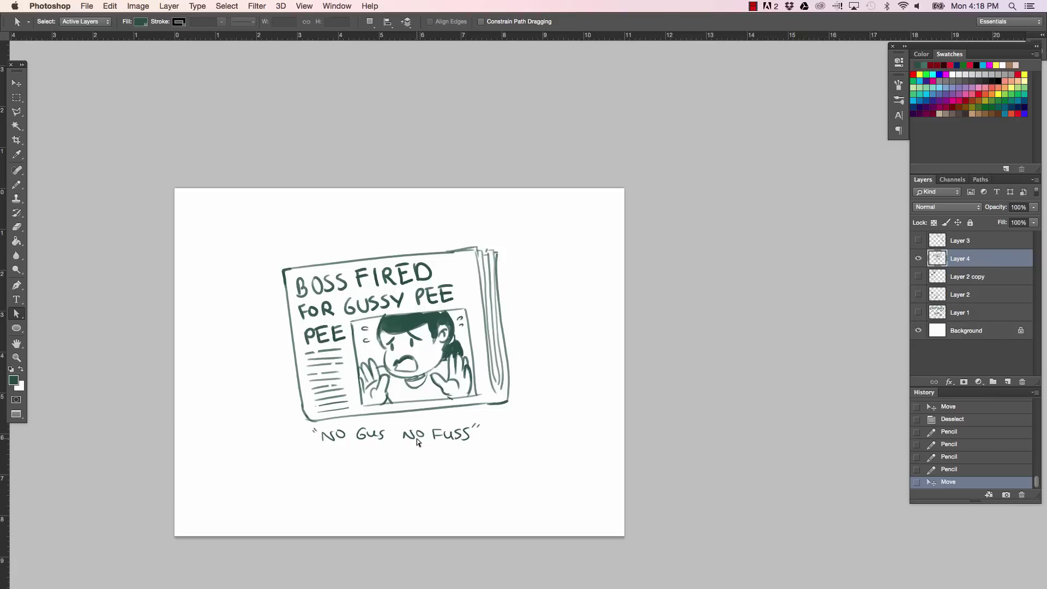
pyautogui.press('z')
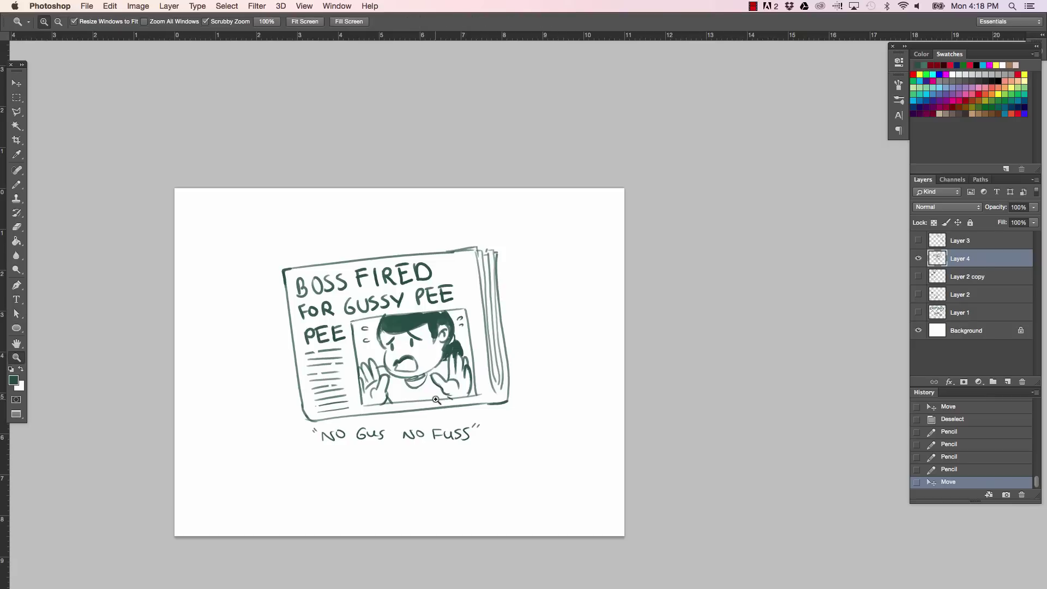
pyautogui.moveTo(437, 400); pyautogui.dragTo(458, 378)
pyautogui.moveTo(478, 427); pyautogui.dragTo(527, 412)
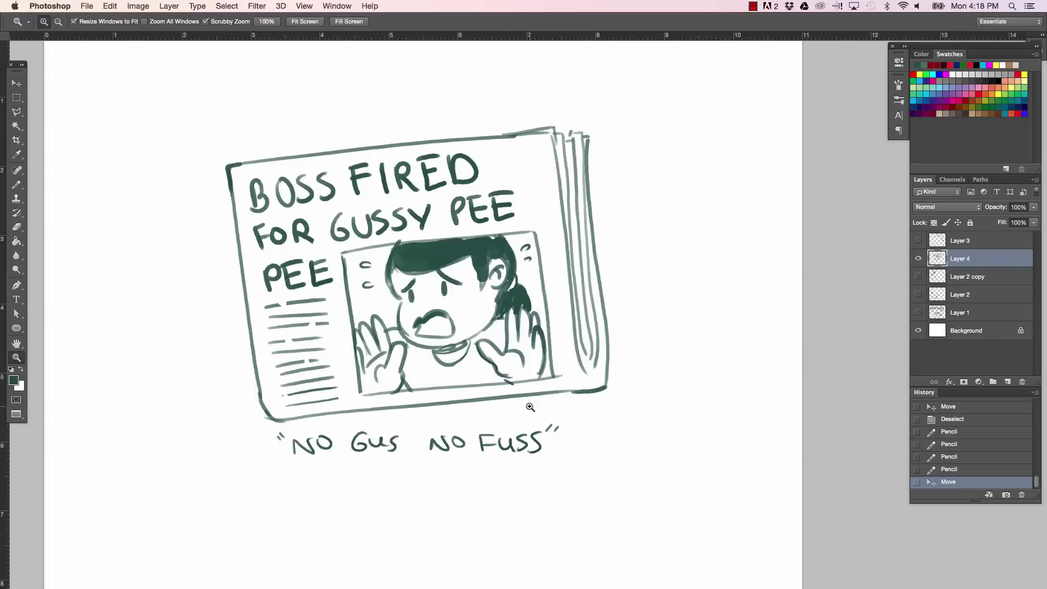
# Make small eraser and pencil touch-ups in the photo and the figure's hair.
pyautogui.press('e')
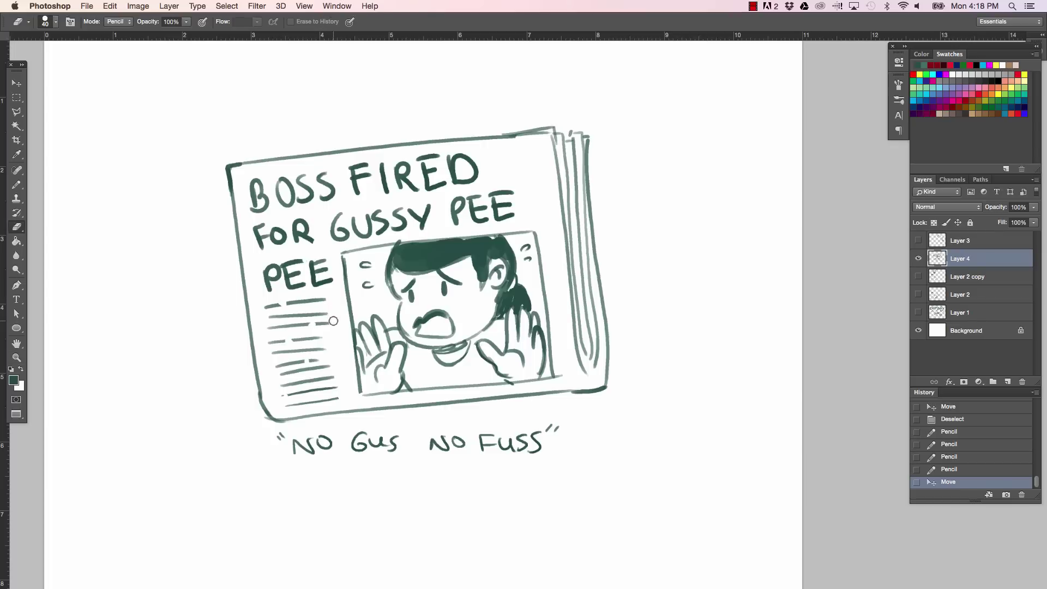
pyautogui.click(333, 321)
pyautogui.press('b')
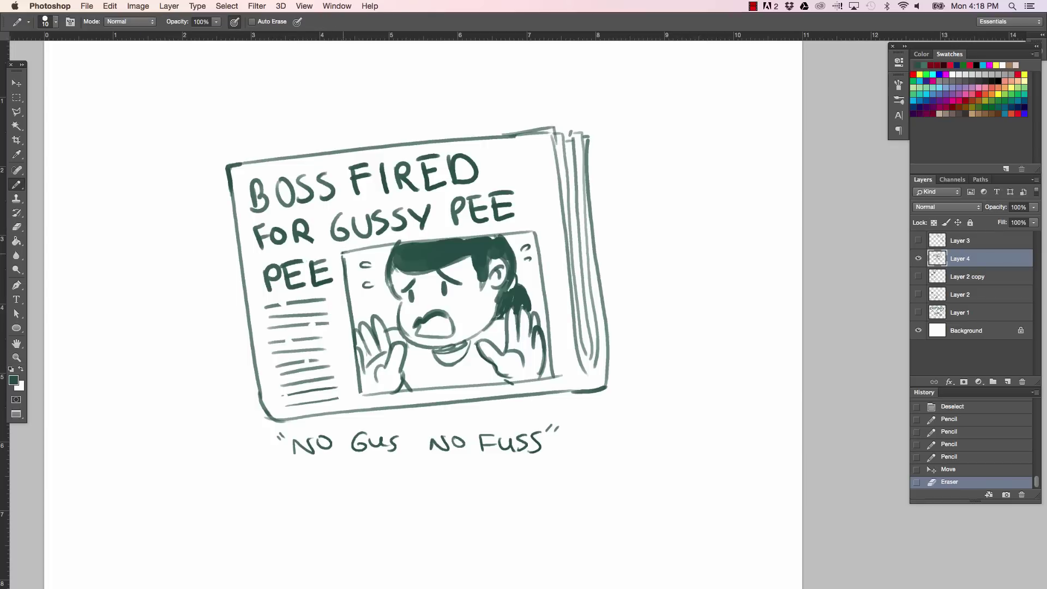
pyautogui.click(344, 252)
pyautogui.moveTo(343, 252); pyautogui.dragTo(364, 246)
pyautogui.press('e')
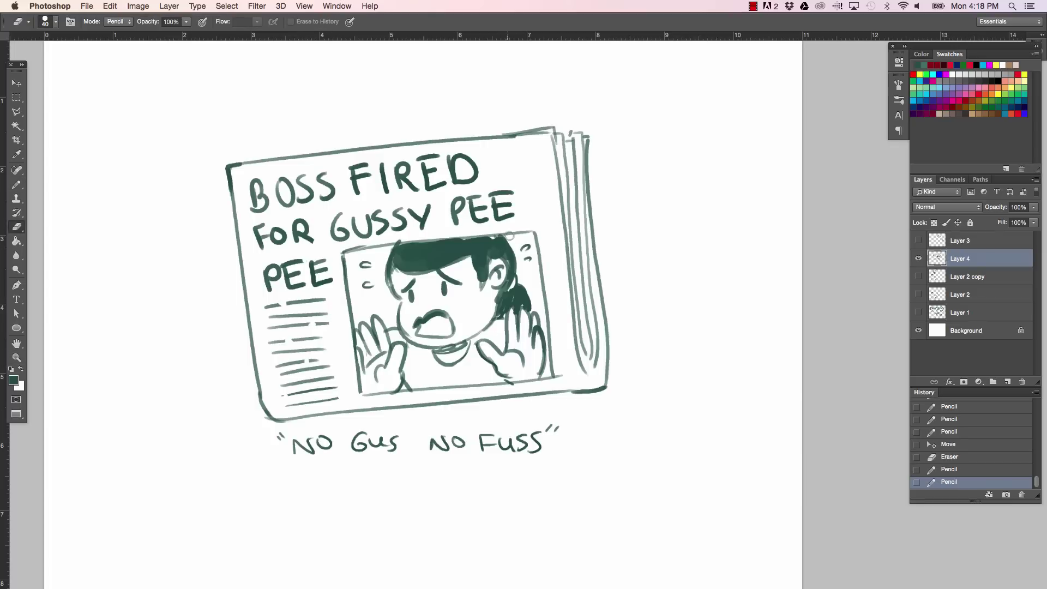
pyautogui.press('b')
pyautogui.click(514, 246)
pyautogui.click(516, 244)
# Cut a white diagonal glare streak through the hair and line it with pencil.
pyautogui.press('e')
pyautogui.moveTo(514, 238); pyautogui.dragTo(481, 280)
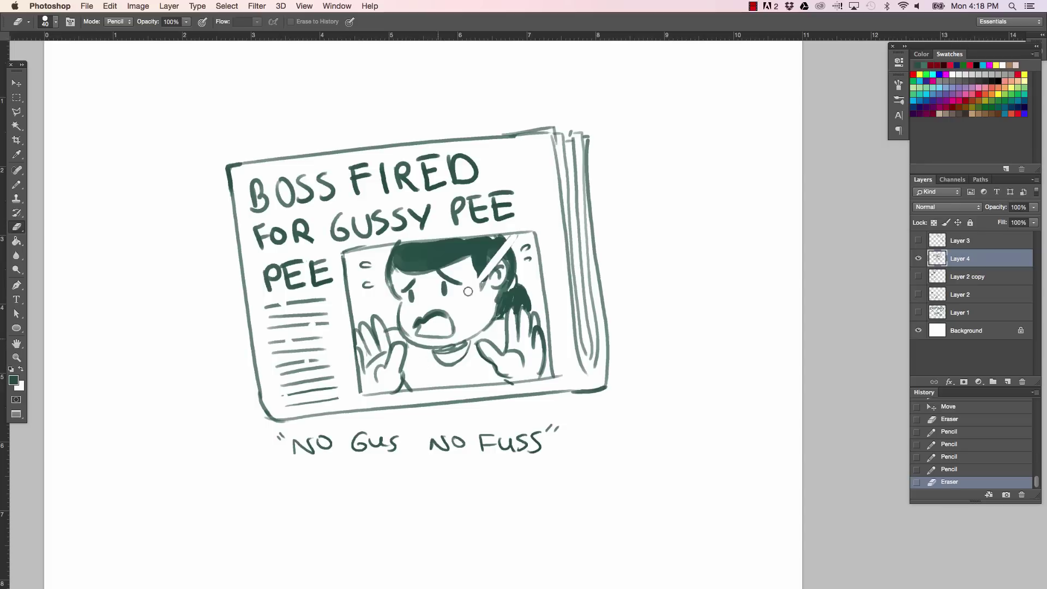
pyautogui.press('b')
pyautogui.moveTo(512, 241); pyautogui.dragTo(452, 309)
pyautogui.press('super+alt+z')
pyautogui.press('super+alt+z')
pyautogui.moveTo(512, 261); pyautogui.dragTo(468, 298)
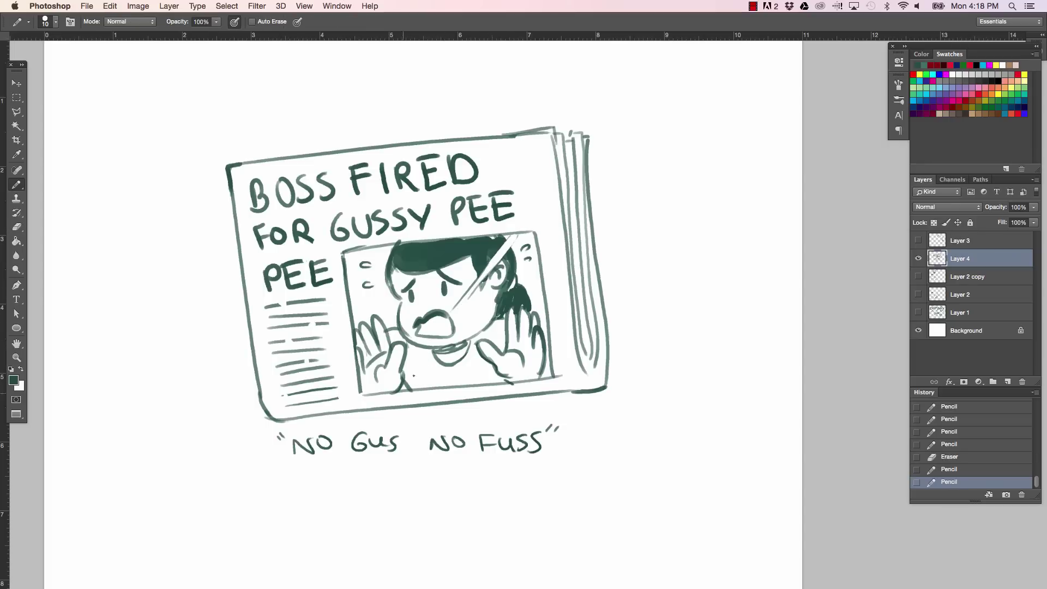
pyautogui.moveTo(406, 392)
pyautogui.mouseDown()
pyautogui.moveTo(418, 370)
pyautogui.moveTo(417, 395)
pyautogui.moveTo(427, 363)
pyautogui.mouseUp()
pyautogui.press('super+alt+z')
pyautogui.press('super+alt+z')
# Touch up strokes near the photo edge and right hand, add a dot by the caption, and darken the eyes.
pyautogui.press('e')
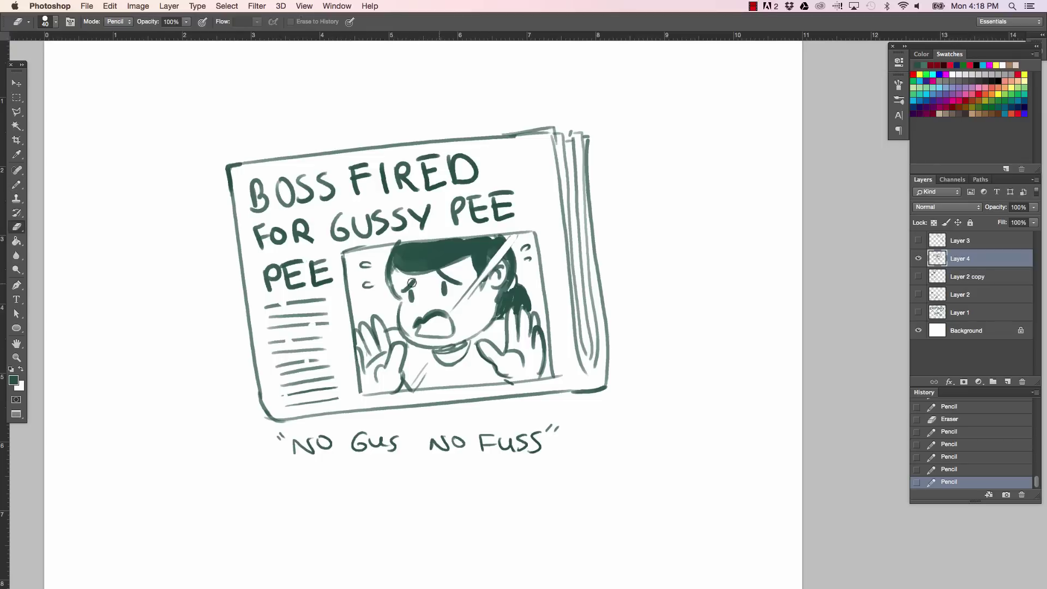
pyautogui.press('b')
pyautogui.moveTo(357, 252); pyautogui.dragTo(347, 268)
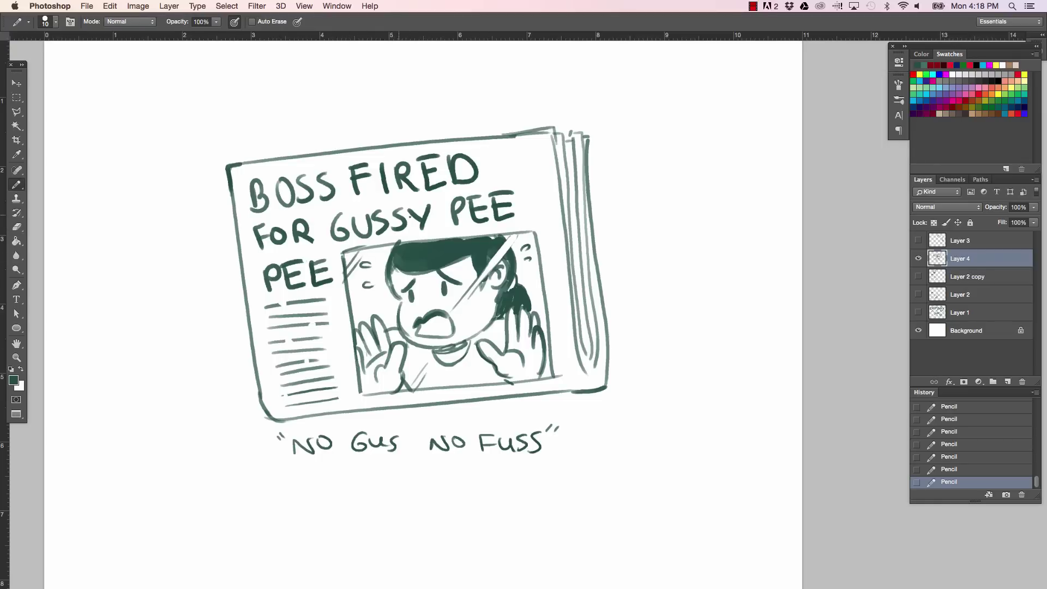
pyautogui.press('e')
pyautogui.moveTo(535, 320)
pyautogui.mouseDown()
pyautogui.moveTo(528, 344)
pyautogui.moveTo(518, 341)
pyautogui.mouseUp()
pyautogui.press('b')
pyautogui.press('e')
pyautogui.press('b')
pyautogui.press('super+z')
pyautogui.click(470, 435)
pyautogui.moveTo(410, 291)
pyautogui.mouseDown()
pyautogui.moveTo(411, 300)
pyautogui.moveTo(444, 293)
pyautogui.mouseUp()
# Add a new layer above Layer 4, pick red and enlarge the Pencil.
pyautogui.click(1007, 382)
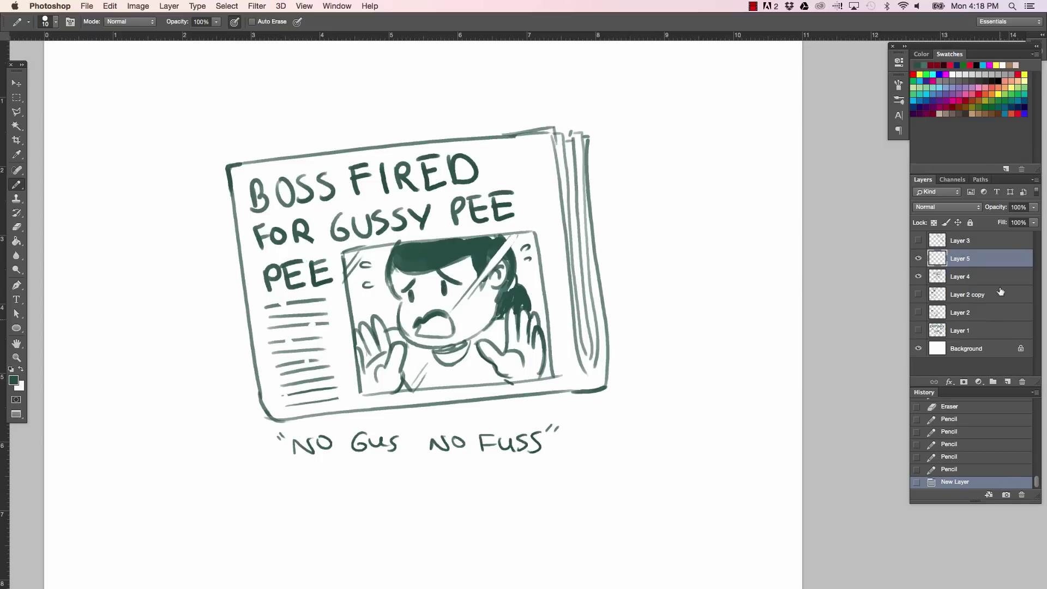
pyautogui.click(1018, 73)
pyautogui.press('a')
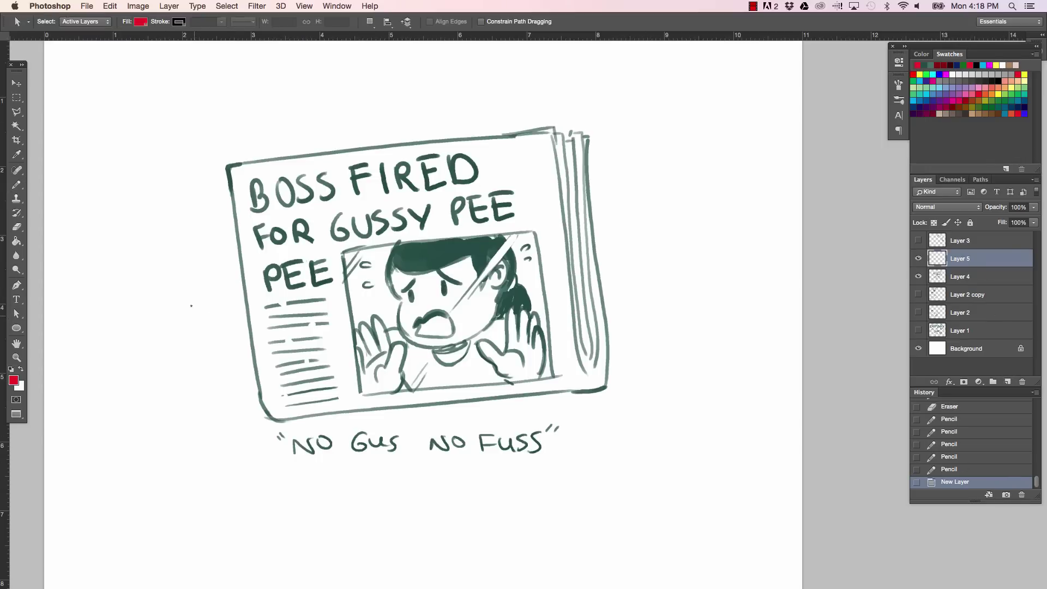
pyautogui.press('b')
pyautogui.press(']')
pyautogui.press(']')
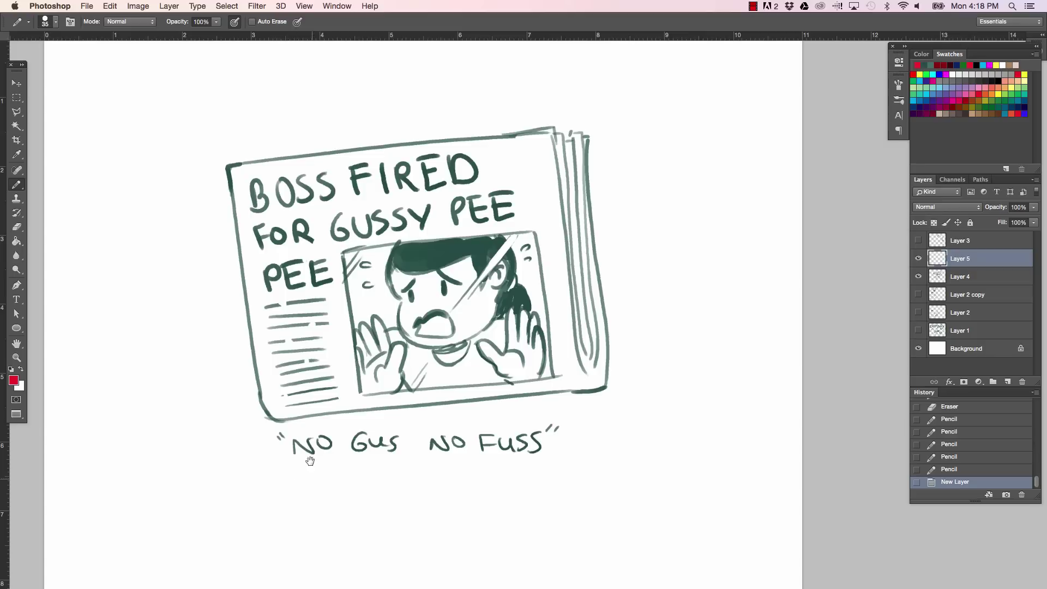
pyautogui.moveTo(311, 470); pyautogui.dragTo(314, 411)
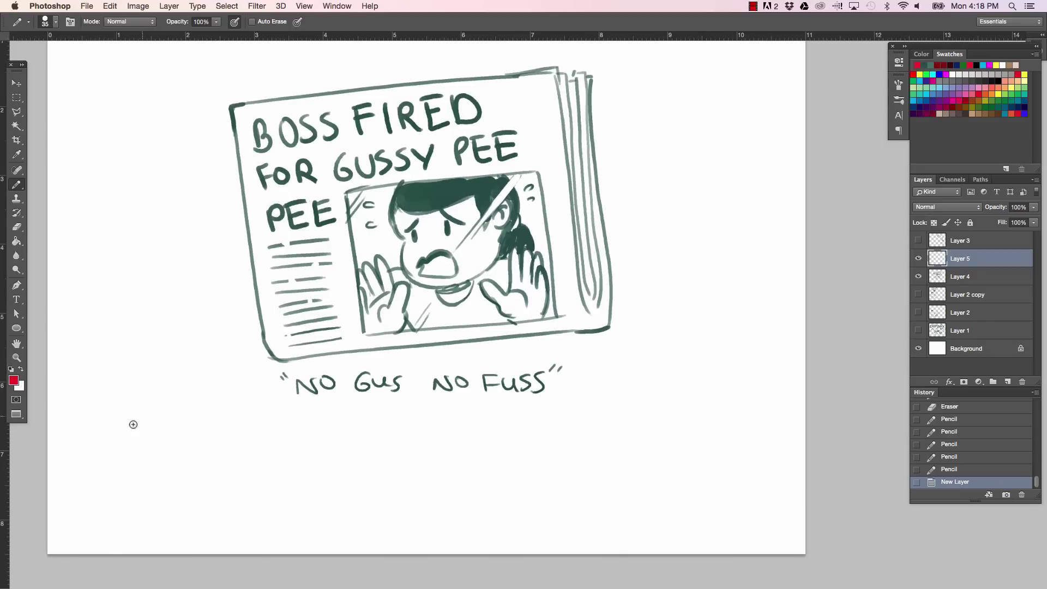
# Draw a red diamond shield outline at the canvas's lower left.
pyautogui.moveTo(104, 419); pyautogui.dragTo(192, 404)
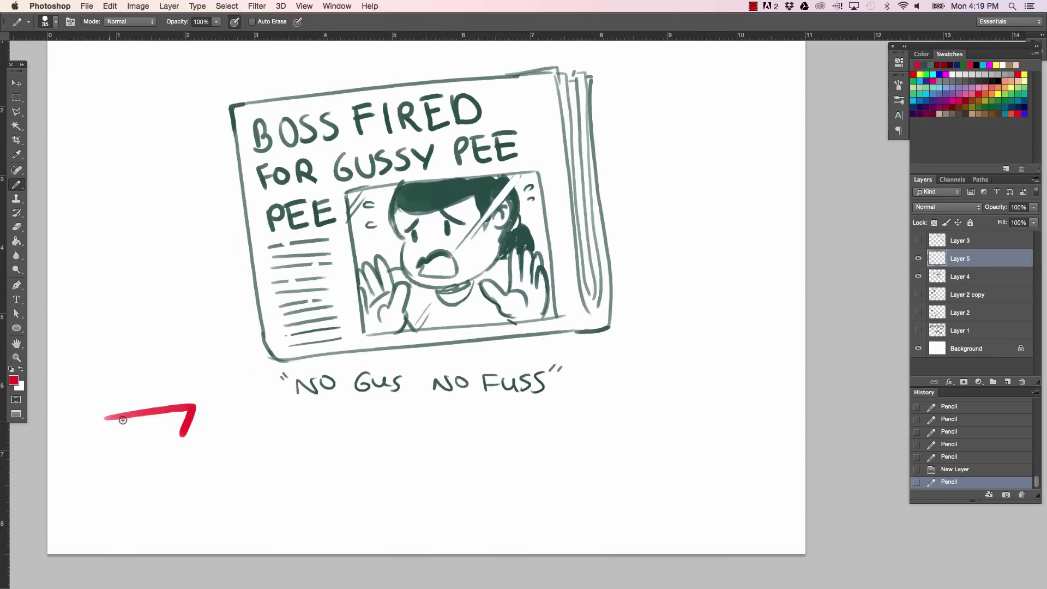
pyautogui.press('super+z')
pyautogui.moveTo(85, 436)
pyautogui.mouseDown()
pyautogui.moveTo(192, 396)
pyautogui.moveTo(233, 418)
pyautogui.moveTo(90, 449)
pyautogui.moveTo(156, 522)
pyautogui.mouseUp()
pyautogui.moveTo(230, 417); pyautogui.dragTo(241, 425)
pyautogui.moveTo(241, 425); pyautogui.dragTo(156, 523)
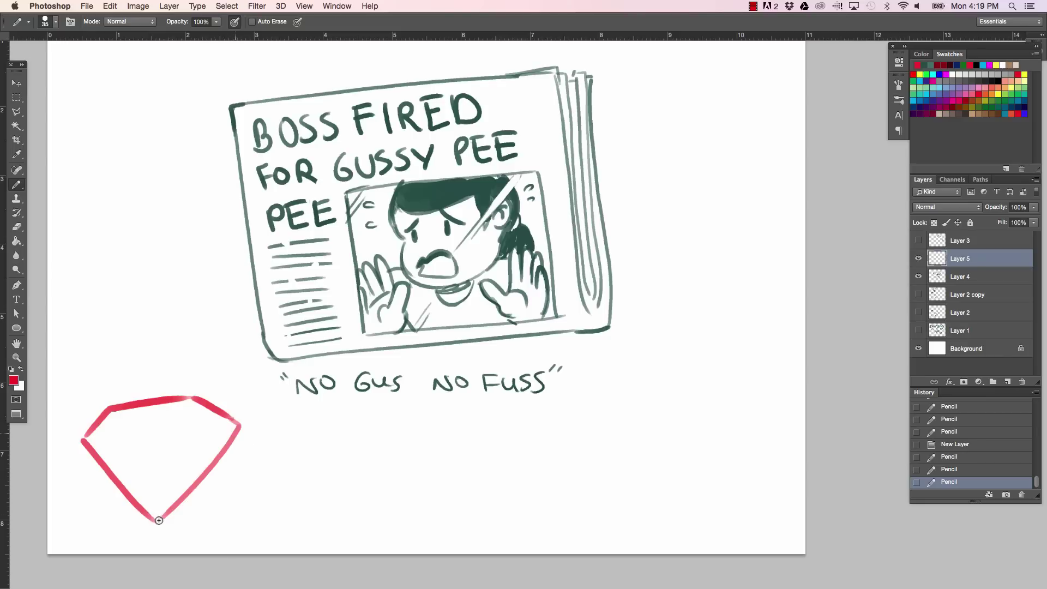
# Draw the red S curl and its tail inside the shield.
pyautogui.moveTo(186, 430)
pyautogui.mouseDown()
pyautogui.moveTo(221, 435)
pyautogui.moveTo(216, 417)
pyautogui.moveTo(104, 456)
pyautogui.mouseUp()
pyautogui.moveTo(182, 431); pyautogui.dragTo(133, 453)
pyautogui.moveTo(133, 453); pyautogui.dragTo(146, 499)
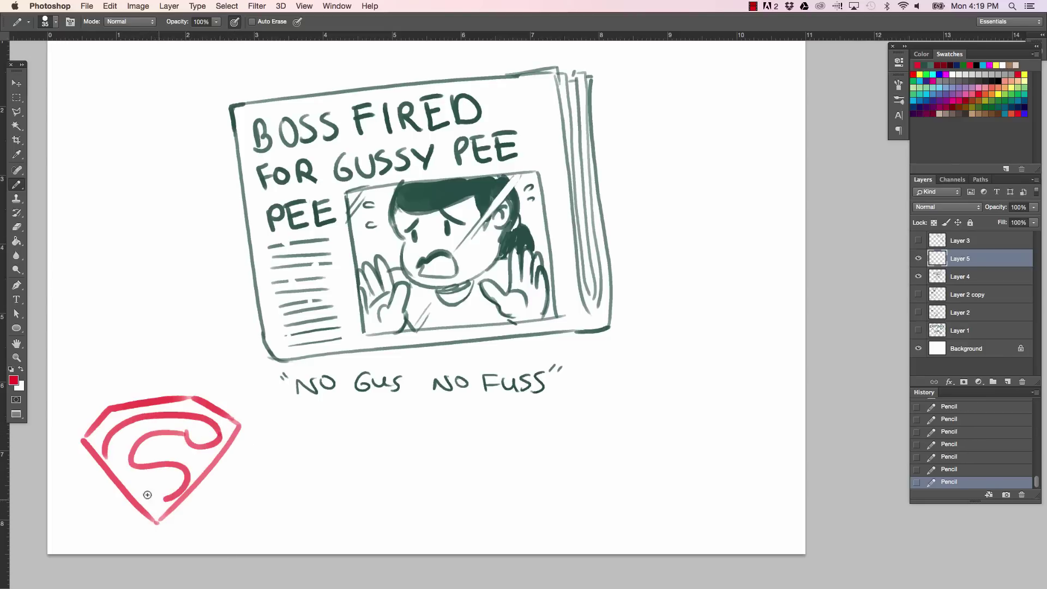
pyautogui.press('super+z')
pyautogui.moveTo(138, 446); pyautogui.dragTo(143, 495)
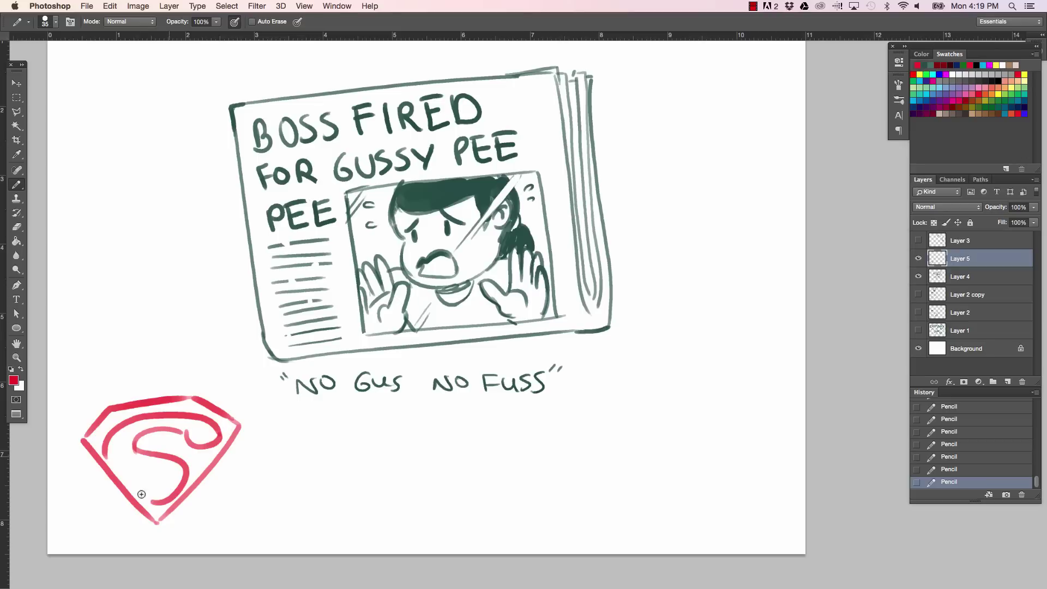
pyautogui.moveTo(106, 450)
pyautogui.mouseDown()
pyautogui.moveTo(133, 477)
pyautogui.moveTo(164, 461)
pyautogui.moveTo(187, 472)
pyautogui.moveTo(150, 499)
pyautogui.moveTo(161, 470)
pyautogui.moveTo(143, 500)
pyautogui.moveTo(163, 498)
pyautogui.moveTo(140, 502)
pyautogui.moveTo(153, 490)
pyautogui.mouseUp()
pyautogui.press('super+z')
# Close the S's bottom curl and double the shield's outline edges.
pyautogui.press('e')
pyautogui.press('b')
pyautogui.press('e')
pyautogui.press('b')
pyautogui.press('e')
pyautogui.press('b')
pyautogui.press('e')
pyautogui.press('b')
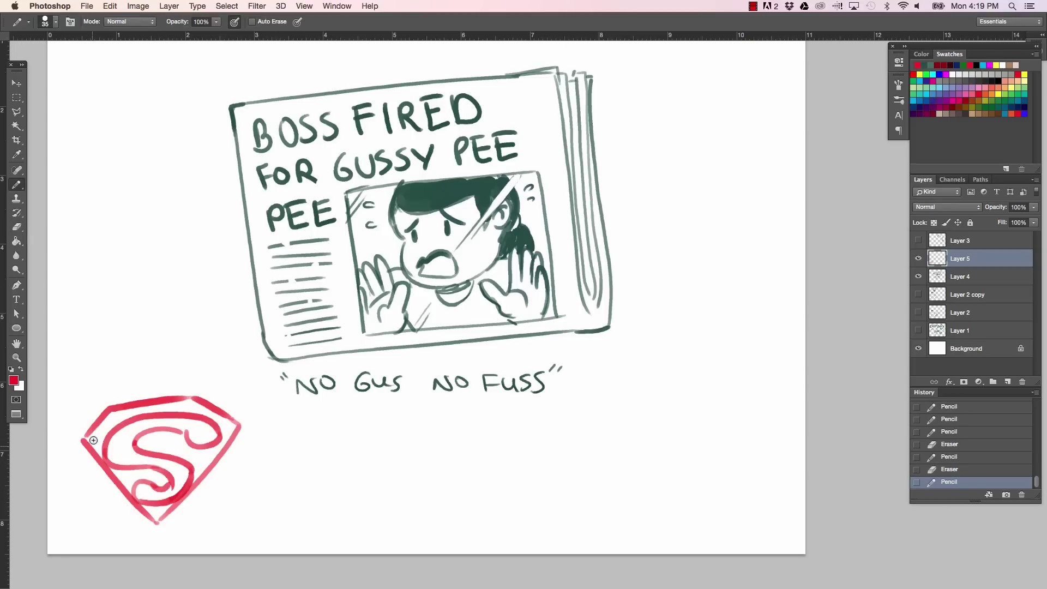
pyautogui.moveTo(90, 438); pyautogui.dragTo(156, 502)
pyautogui.moveTo(98, 437)
pyautogui.mouseDown()
pyautogui.moveTo(133, 412)
pyautogui.moveTo(113, 421)
pyautogui.moveTo(235, 412)
pyautogui.moveTo(198, 415)
pyautogui.moveTo(215, 448)
pyautogui.moveTo(182, 481)
pyautogui.mouseUp()
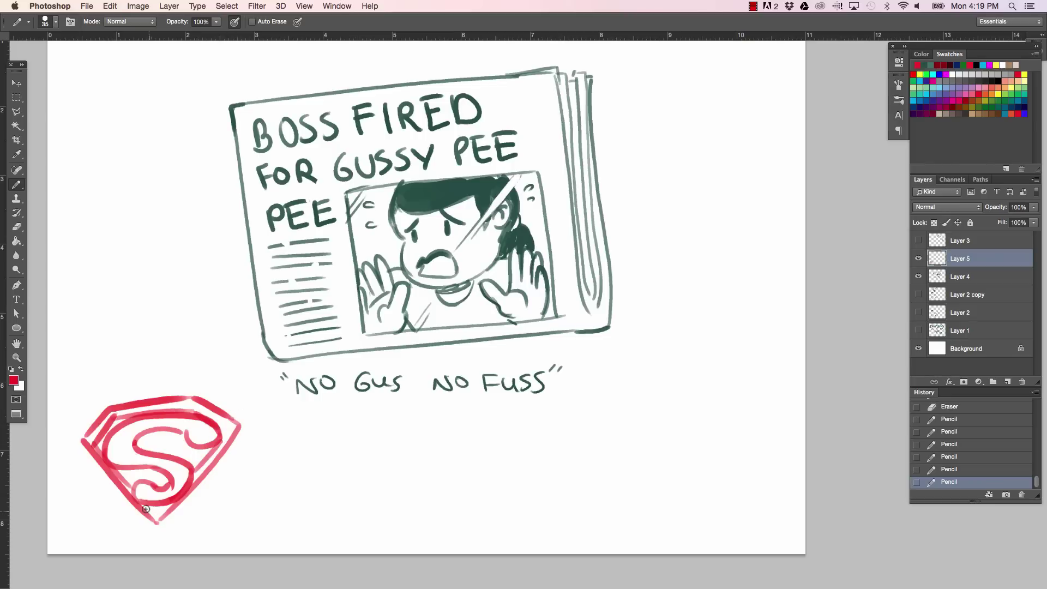
# Write red 'olved' after the shield's S, then hatch the S's loops.
pyautogui.moveTo(247, 467)
pyautogui.mouseDown()
pyautogui.moveTo(233, 498)
pyautogui.moveTo(247, 467)
pyautogui.mouseUp()
pyautogui.moveTo(284, 434); pyautogui.dragTo(286, 503)
pyautogui.moveTo(310, 468)
pyautogui.mouseDown()
pyautogui.moveTo(330, 500)
pyautogui.moveTo(355, 465)
pyautogui.moveTo(408, 503)
pyautogui.mouseUp()
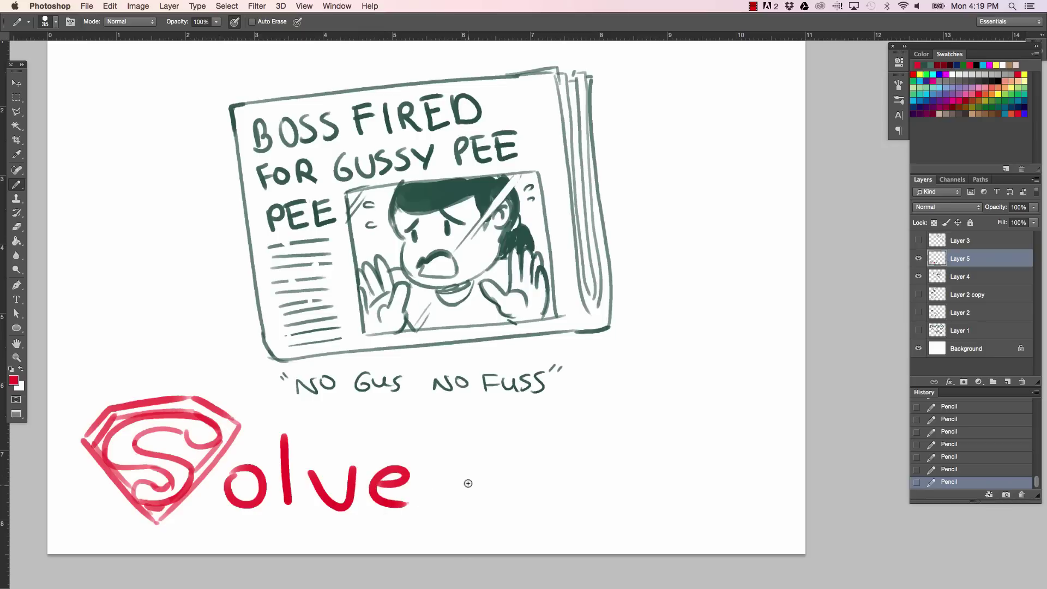
pyautogui.moveTo(466, 473)
pyautogui.mouseDown()
pyautogui.moveTo(458, 498)
pyautogui.moveTo(468, 475)
pyautogui.mouseUp()
pyautogui.moveTo(469, 421); pyautogui.dragTo(472, 506)
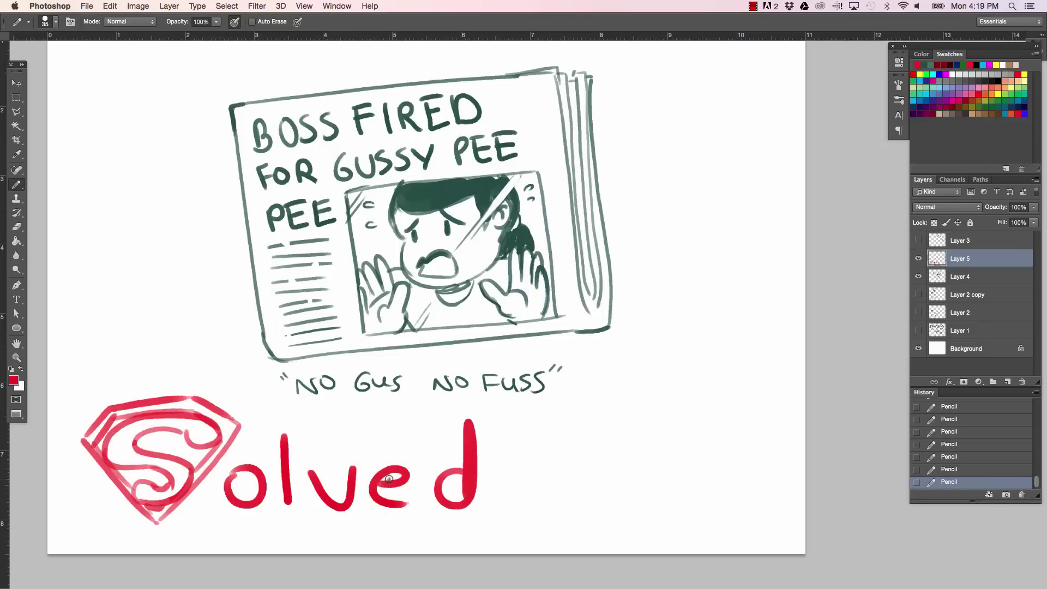
pyautogui.moveTo(127, 468); pyautogui.dragTo(160, 483)
pyautogui.moveTo(153, 435)
pyautogui.mouseDown()
pyautogui.moveTo(141, 444)
pyautogui.moveTo(179, 441)
pyautogui.moveTo(214, 463)
pyautogui.mouseUp()
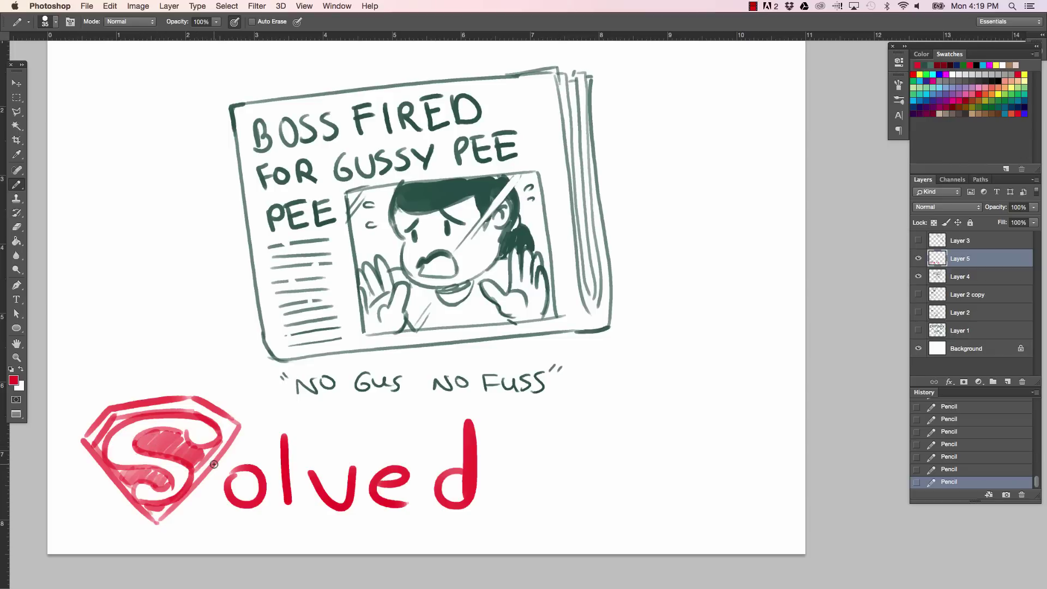